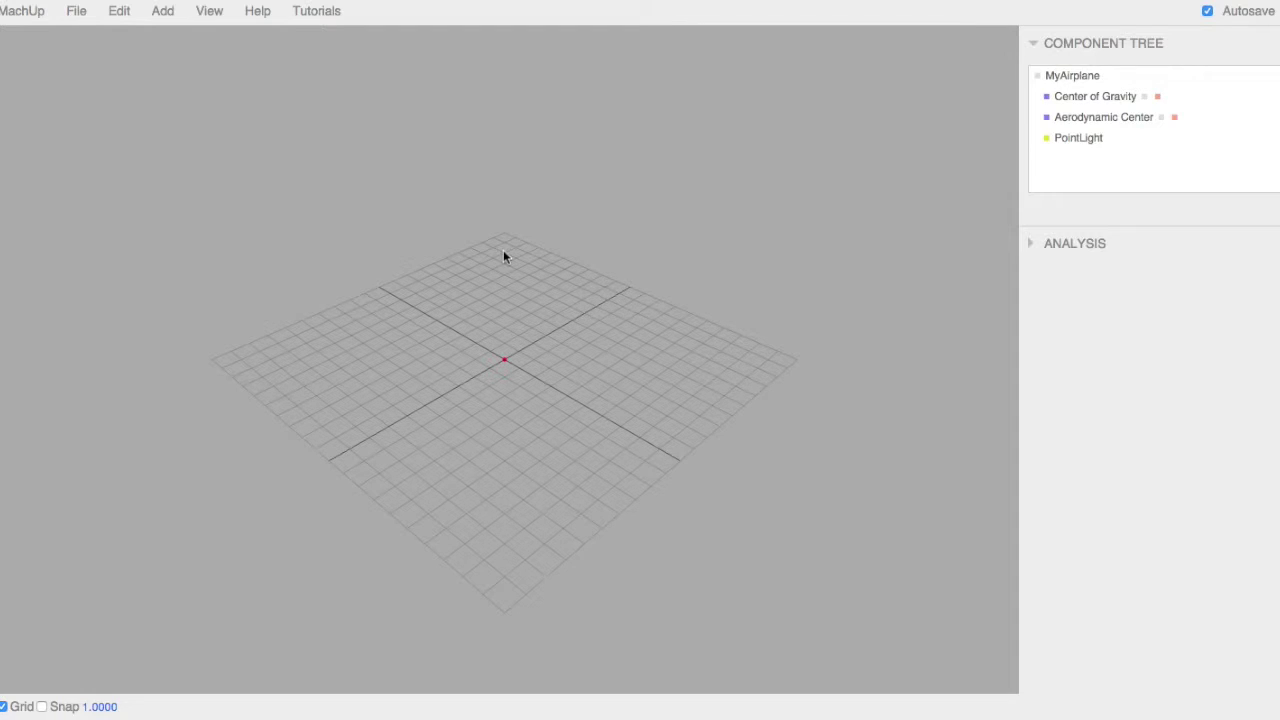
Add a new wing to the airplane and view it close up from the front
{"action": "left_click", "coordinate": [164, 11]}
{"action": "left_click", "coordinate": [184, 80]}
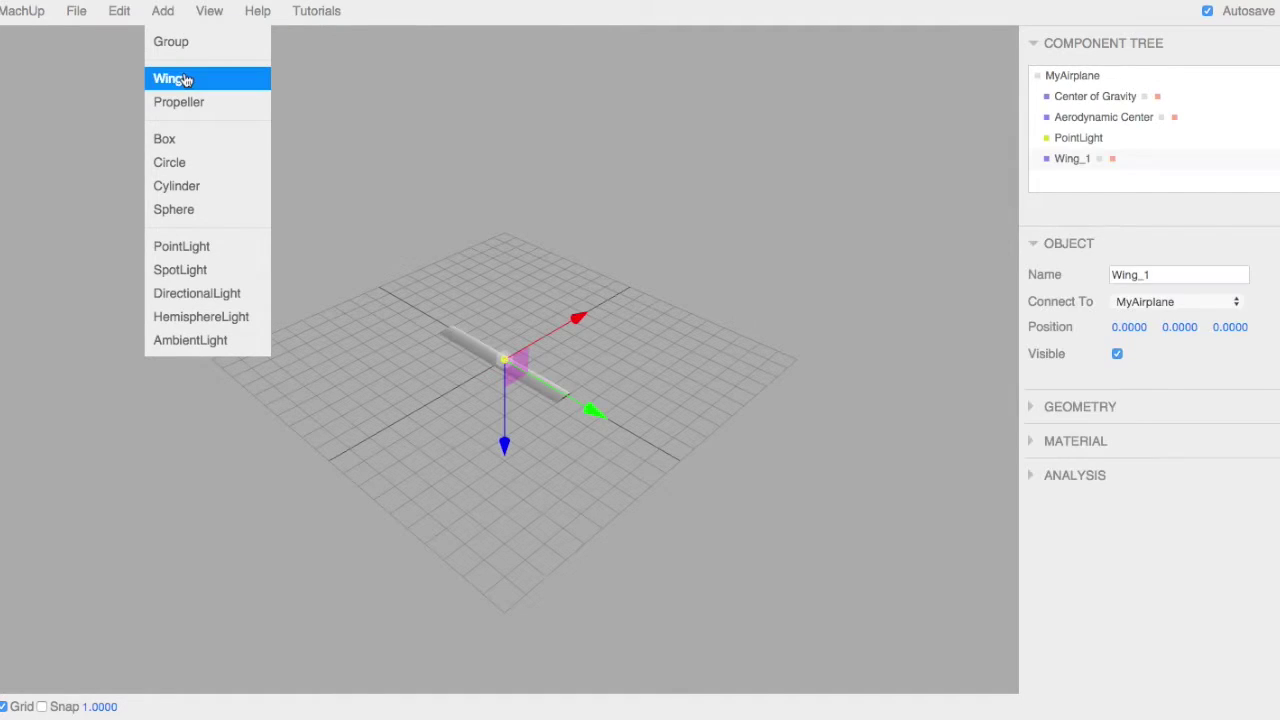
{"action": "left_click_drag", "start_coordinate": [826, 403], "coordinate": [697, 329]}
{"action": "scroll", "coordinate": [471, 329], "scroll_direction": "up", "scroll_amount": 5}
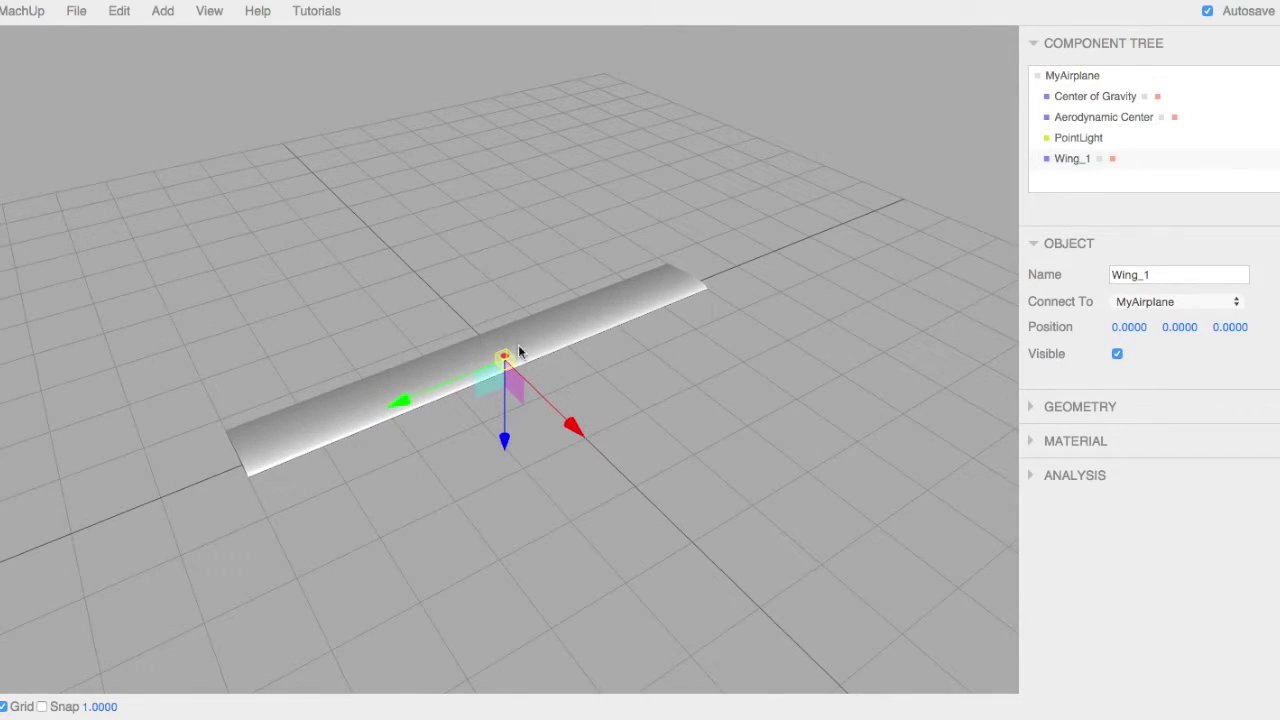
Rename the new wing as MainCenter
{"action": "left_click", "coordinate": [1088, 244]}
{"action": "left_click", "coordinate": [1087, 243]}
{"action": "double_click", "coordinate": [1149, 272]}
{"action": "type", "text": "Main"}
{"action": "key", "text": "BackSpace"}
{"action": "key", "text": "BackSpace"}
{"action": "key", "text": "BackSpace"}
{"action": "type", "text": "Center"}
Set the tip chord of the MainCenter wing to 0.8
{"action": "left_click", "coordinate": [1081, 407]}
{"action": "scroll", "coordinate": [1082, 410], "scroll_direction": "down", "scroll_amount": 5}
{"action": "left_click", "coordinate": [1142, 311]}
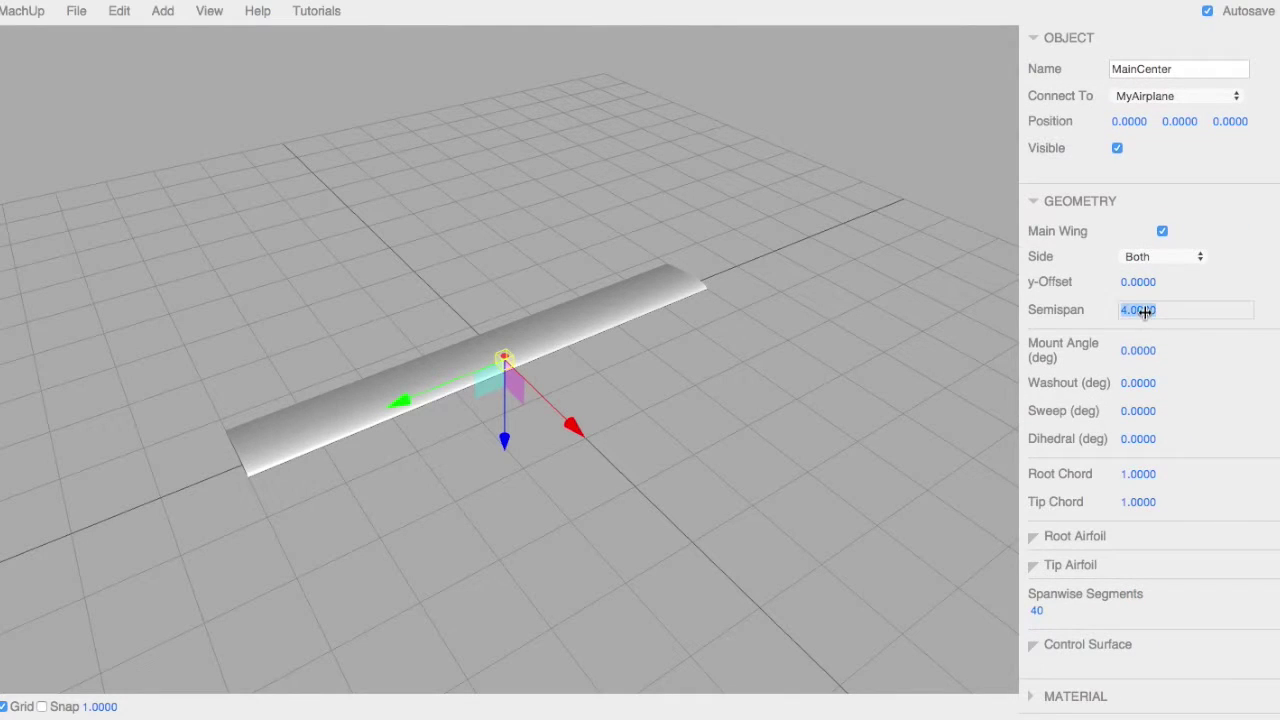
{"action": "left_click", "coordinate": [1138, 502]}
{"action": "type", "text": ".8"}
{"action": "key", "text": "Return"}
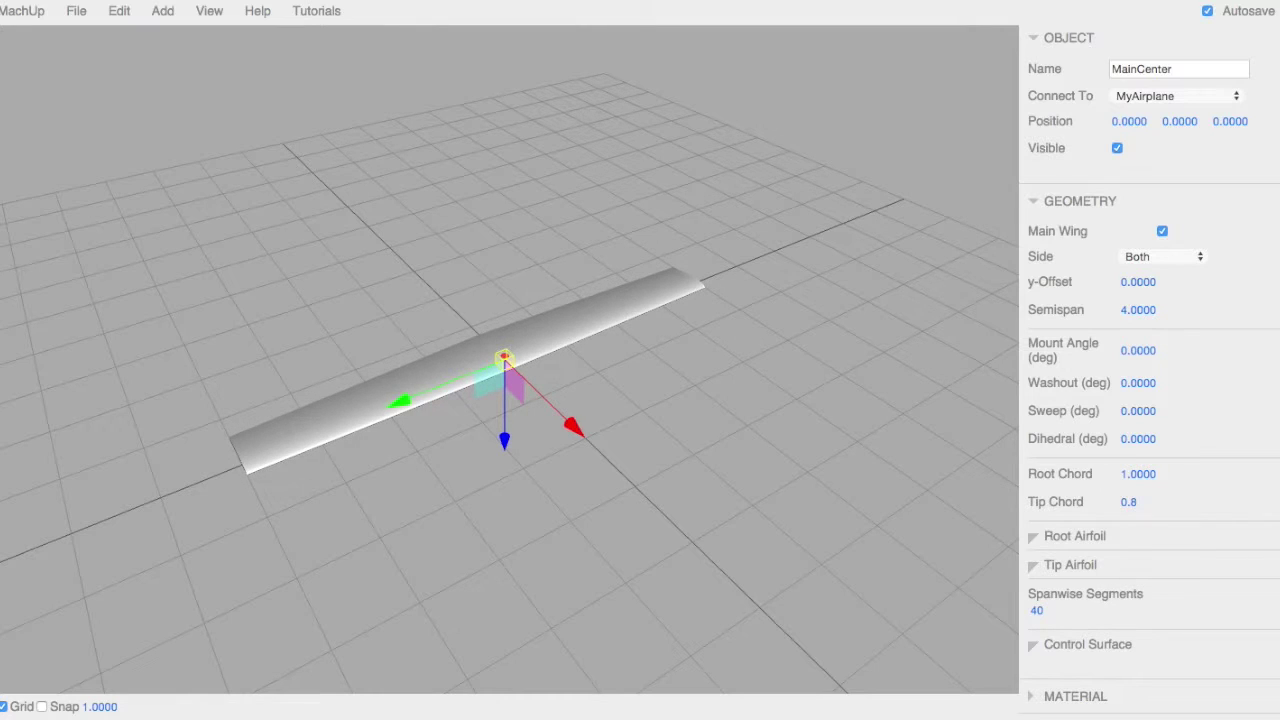
Enable a control surface on the MainCenter wing
{"action": "scroll", "coordinate": [1080, 560], "scroll_direction": "down", "scroll_amount": 1}
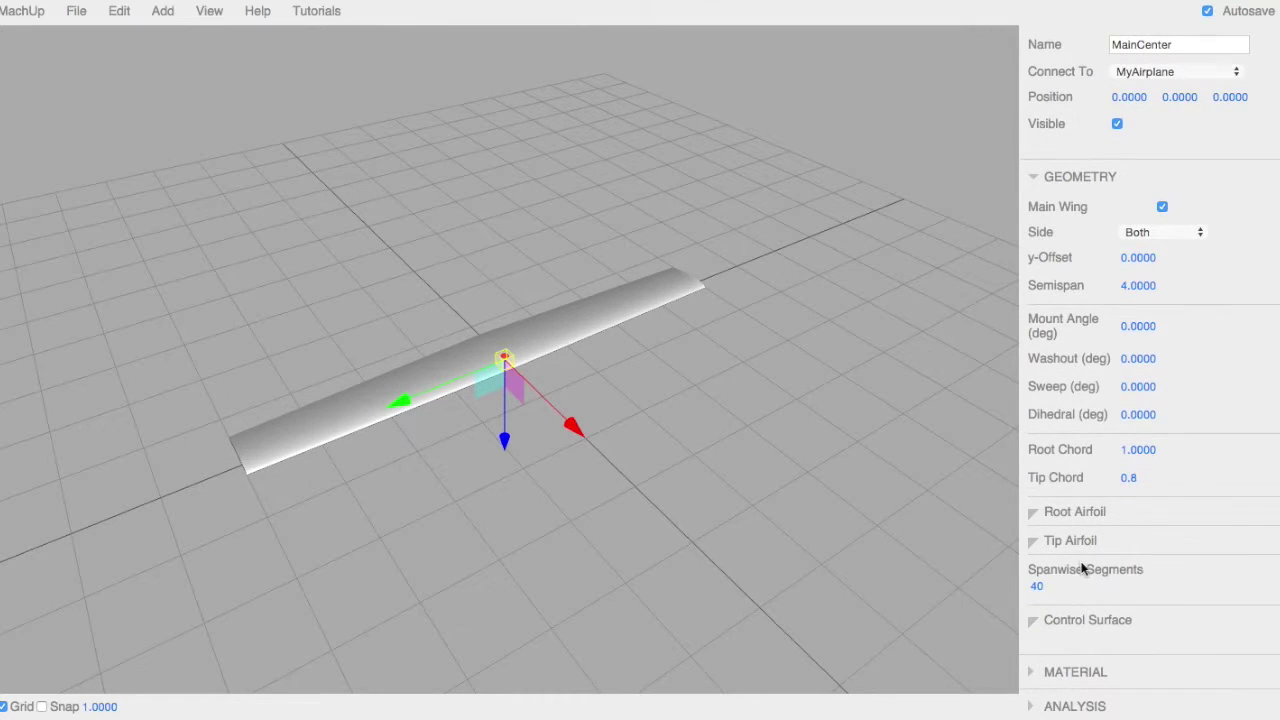
{"action": "left_click", "coordinate": [1090, 516]}
{"action": "left_click", "coordinate": [1090, 516]}
{"action": "left_click", "coordinate": [1098, 622]}
{"action": "scroll", "coordinate": [1099, 623], "scroll_direction": "down", "scroll_amount": 1}
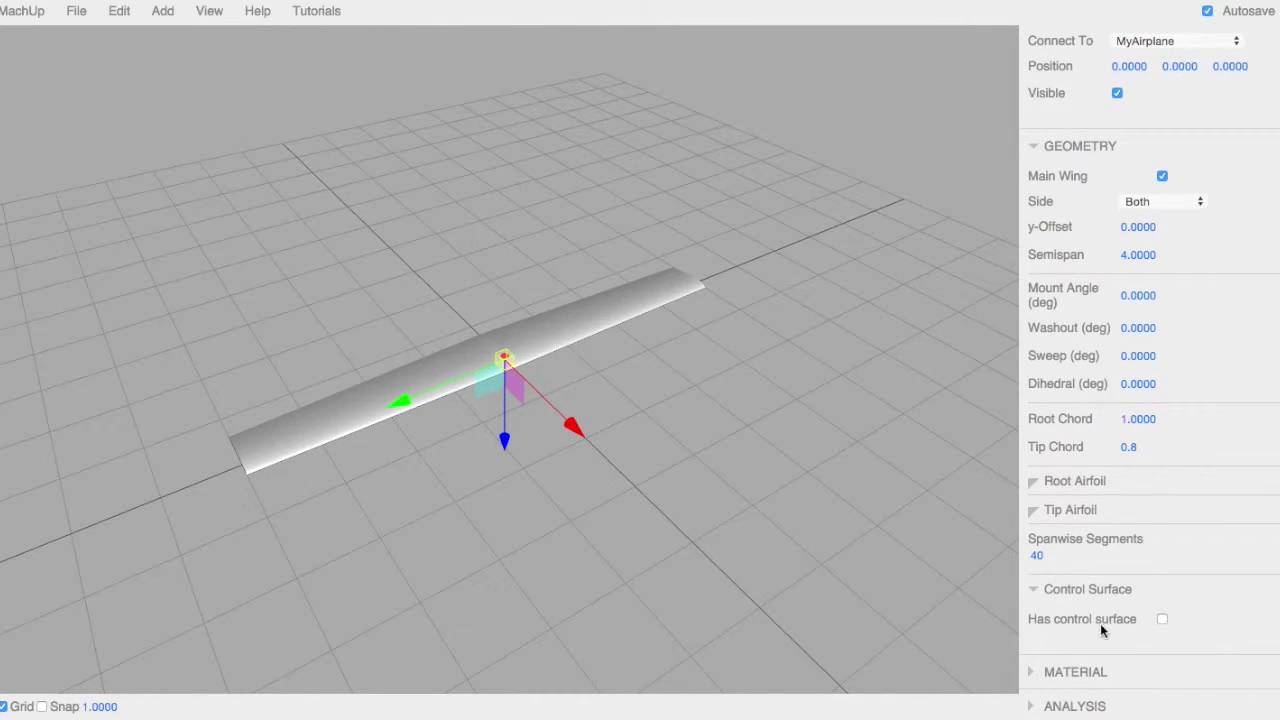
{"action": "left_click", "coordinate": [1161, 619]}
{"action": "scroll", "coordinate": [1157, 624], "scroll_direction": "down", "scroll_amount": 5}
{"action": "left_click", "coordinate": [1045, 433]}
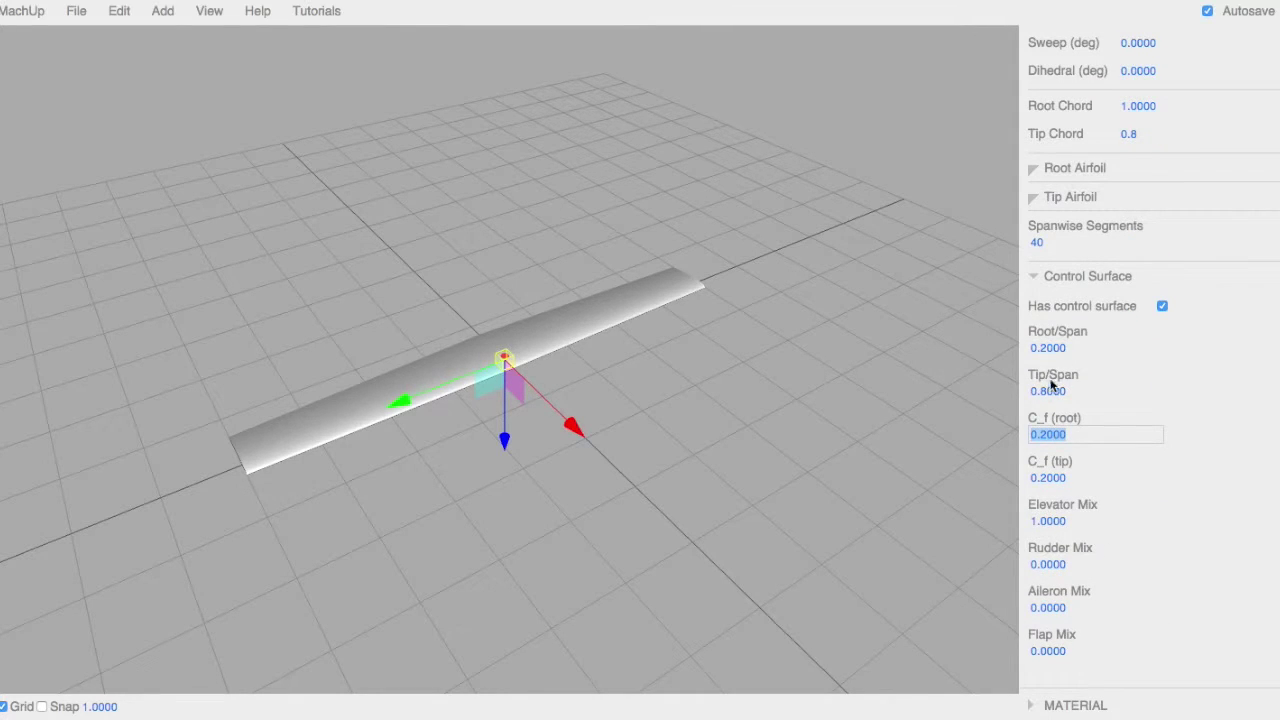
Set the MainCenter control surface's Tip/Span to 1 and both its C_f (root) and C_f (tip) to 0.3
{"action": "left_click", "coordinate": [1048, 392]}
{"action": "type", "text": "1"}
{"action": "key", "text": "Tab"}
{"action": "type", "text": "."}
{"action": "key", "text": "Tab"}
{"action": "type", "text": ".3"}
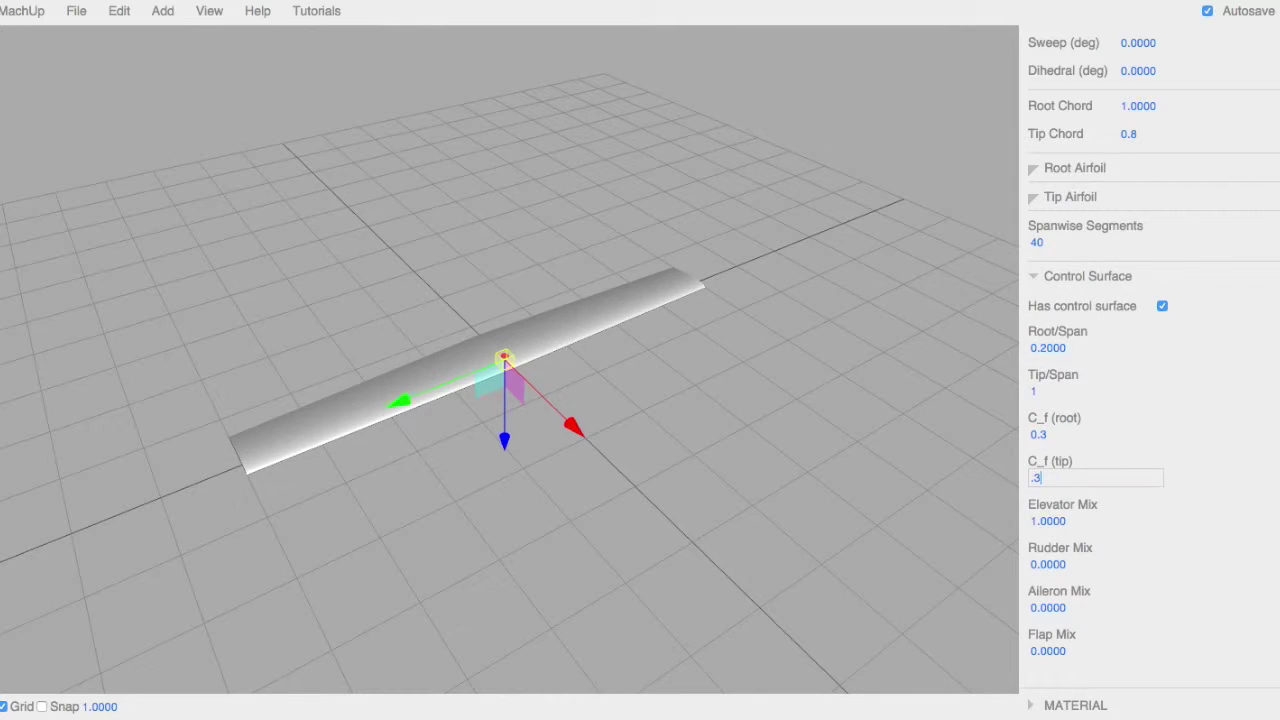
Set the MainCenter control surface's elevator mix to 0 and its flap mix to 1
{"action": "key", "text": "Tab"}
{"action": "type", "text": "0"}
{"action": "key", "text": "Tab"}
{"action": "key", "text": "Tab"}
{"action": "key", "text": "Tab"}
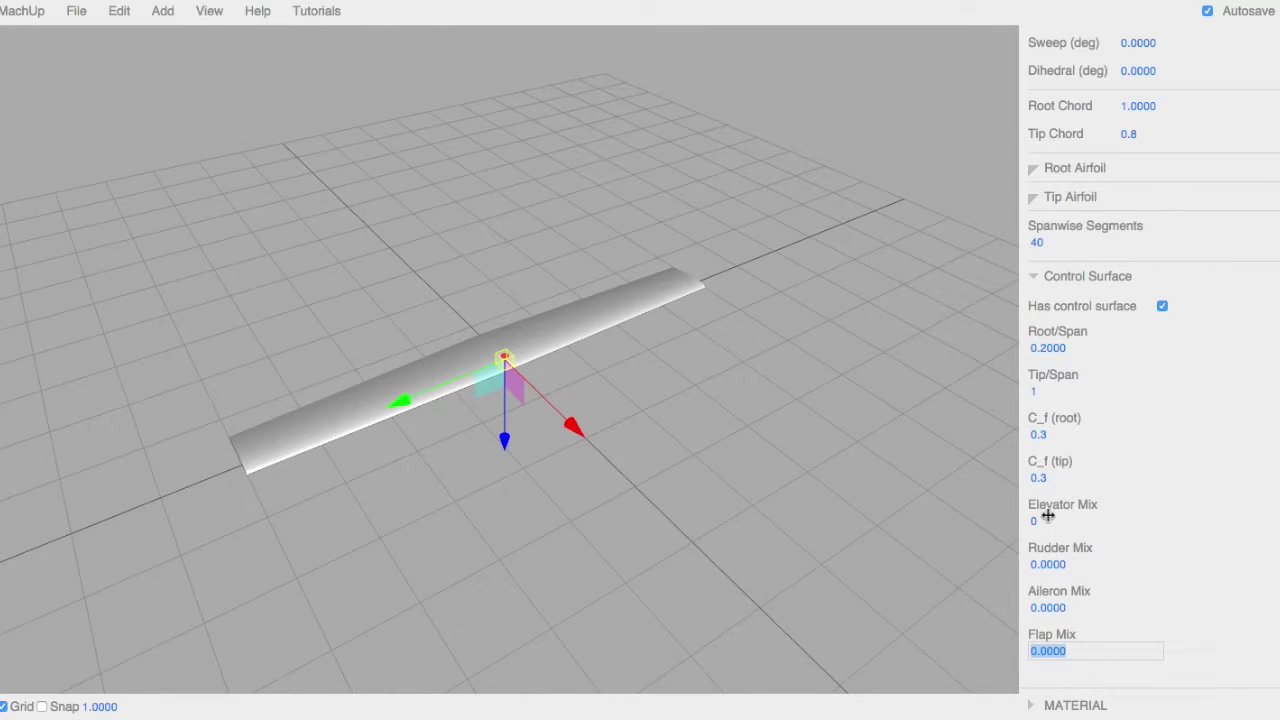
{"action": "type", "text": "1"}
Set the flap deflection in the analysis condition to 45 degrees and inspect the deflected flaps on the wing
{"action": "scroll", "coordinate": [1065, 600], "scroll_direction": "down", "scroll_amount": 1}
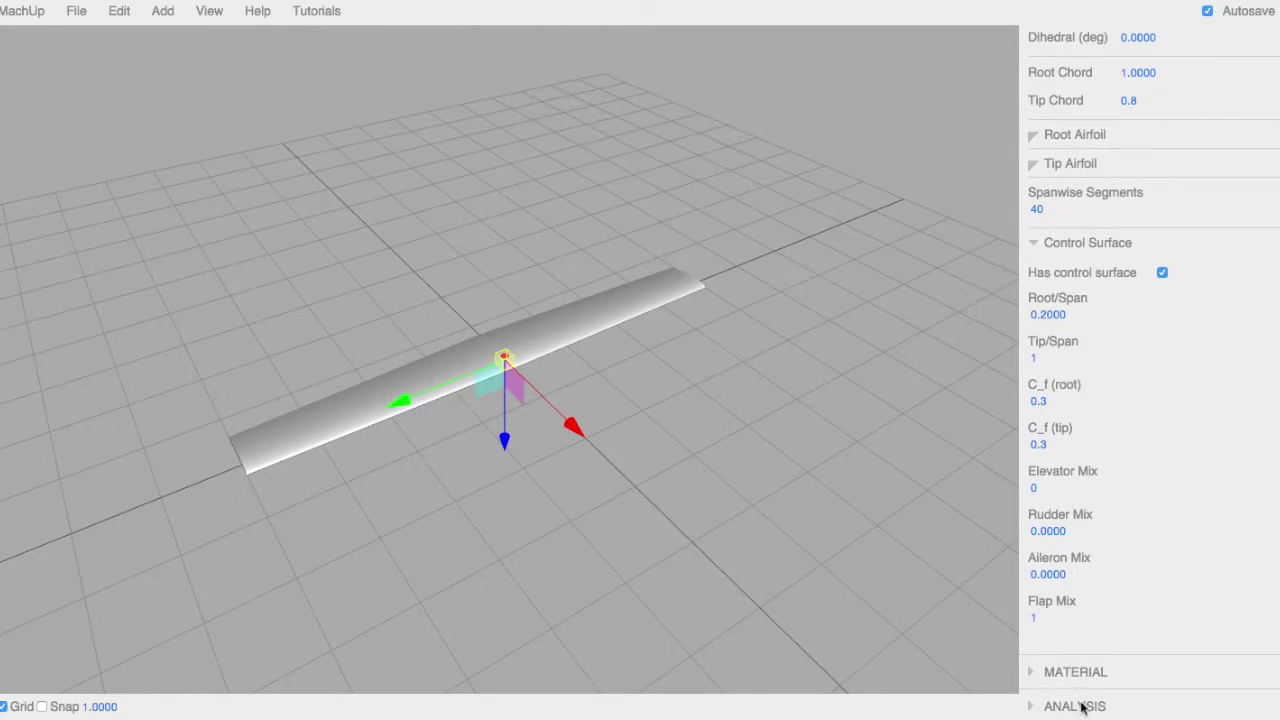
{"action": "left_click", "coordinate": [1076, 705]}
{"action": "scroll", "coordinate": [1078, 714], "scroll_direction": "down", "scroll_amount": 5}
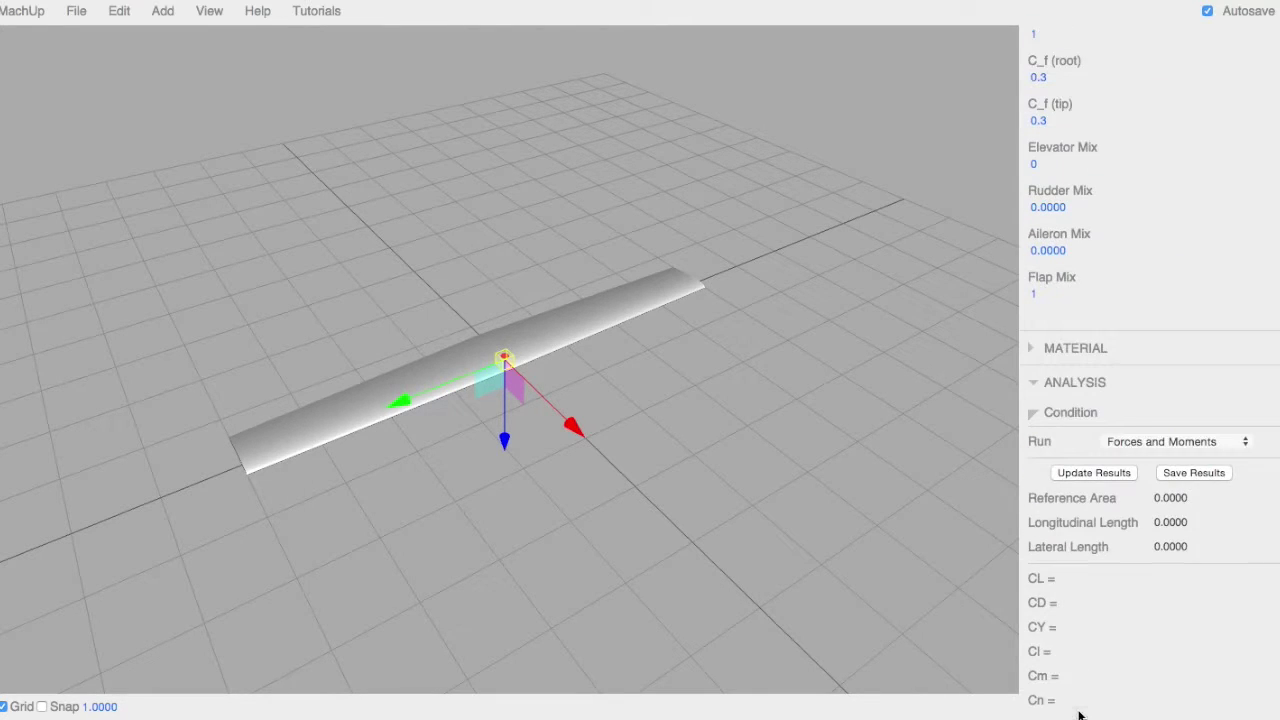
{"action": "left_click", "coordinate": [1062, 401]}
{"action": "left_click", "coordinate": [1056, 671]}
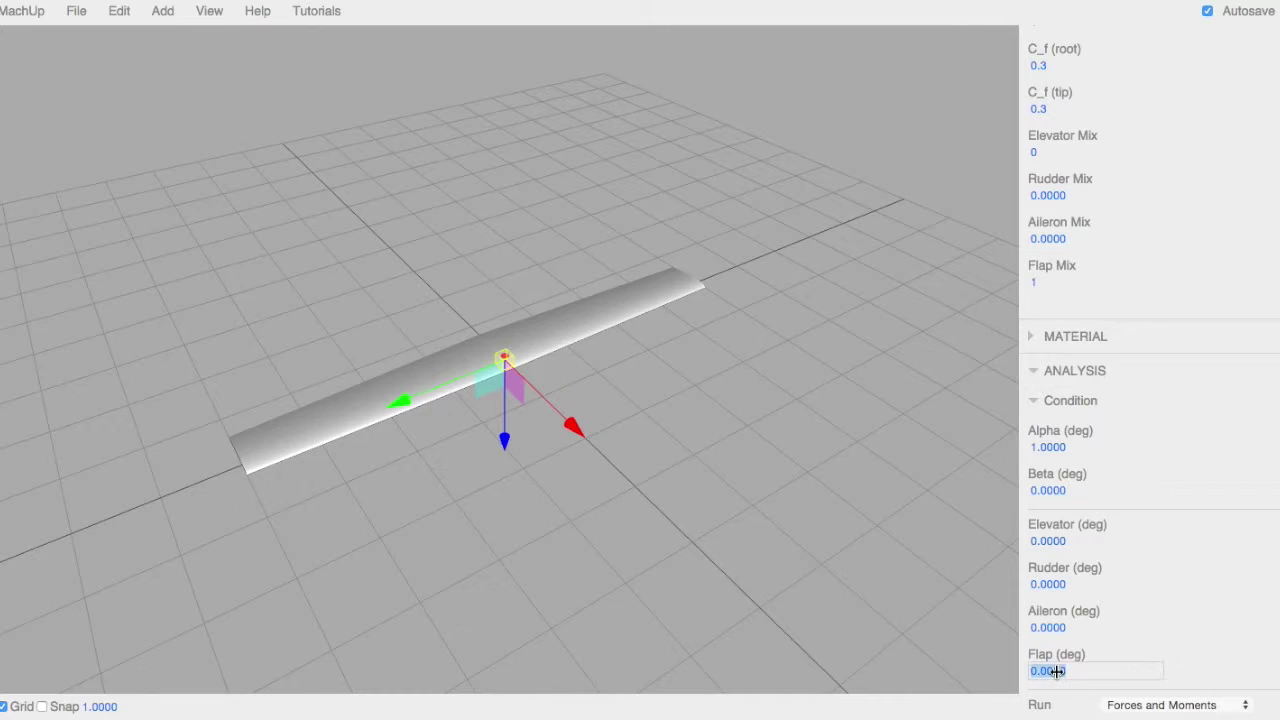
{"action": "type", "text": "45"}
{"action": "key", "text": "Return"}
{"action": "left_click", "coordinate": [285, 622]}
{"action": "left_click_drag", "start_coordinate": [285, 622], "coordinate": [846, 377]}
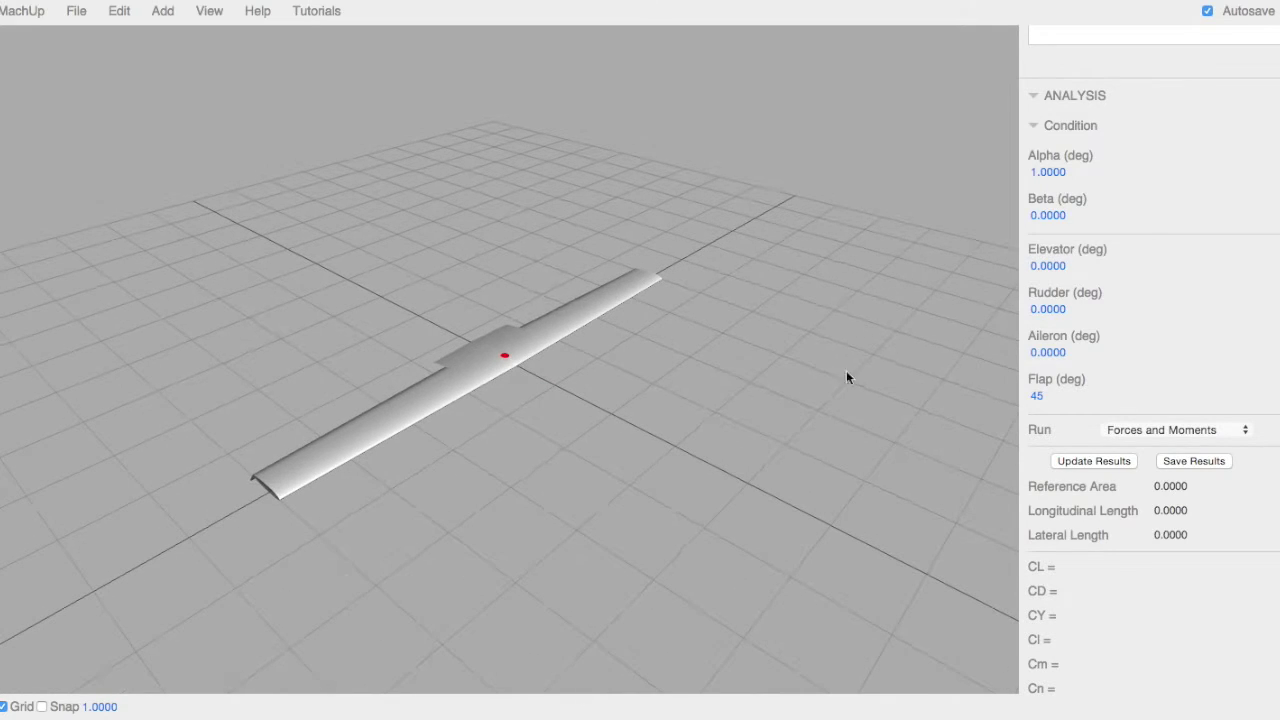
Add a second wing under MainCenter in the component tree and connect it to MainCenter
{"action": "scroll", "coordinate": [1081, 324], "scroll_direction": "up", "scroll_amount": 3}
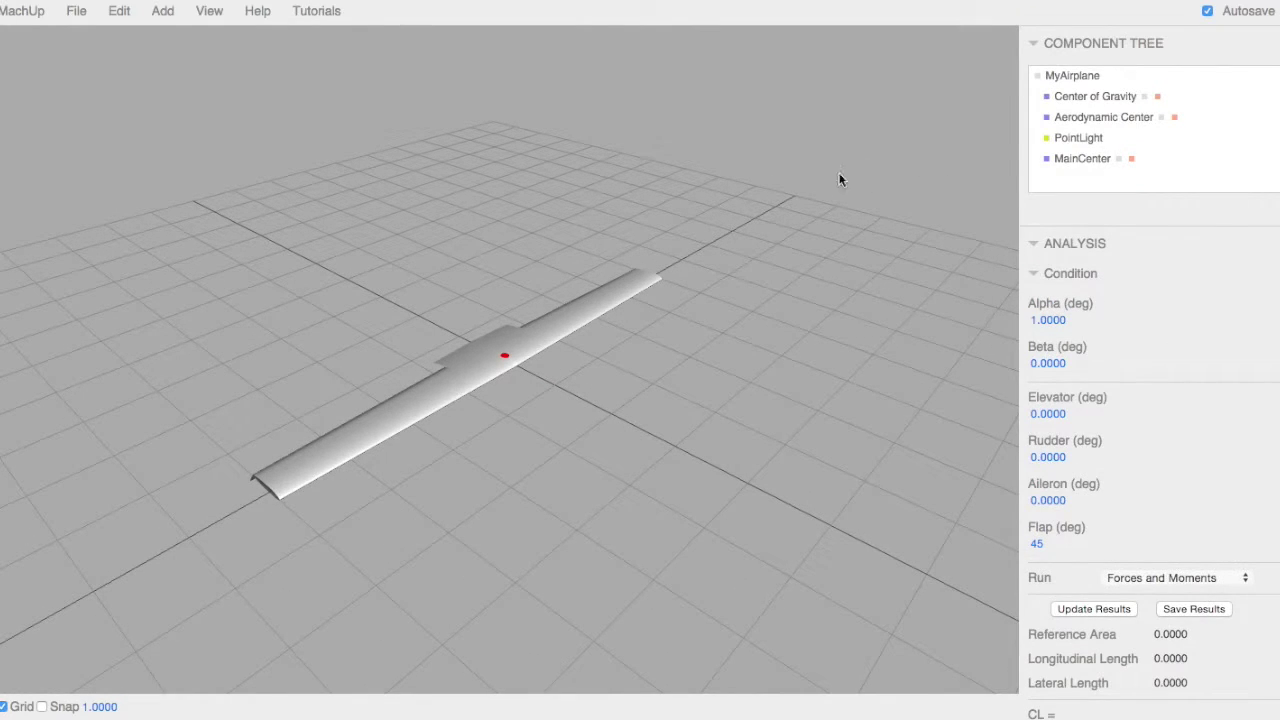
{"action": "left_click", "coordinate": [1096, 163]}
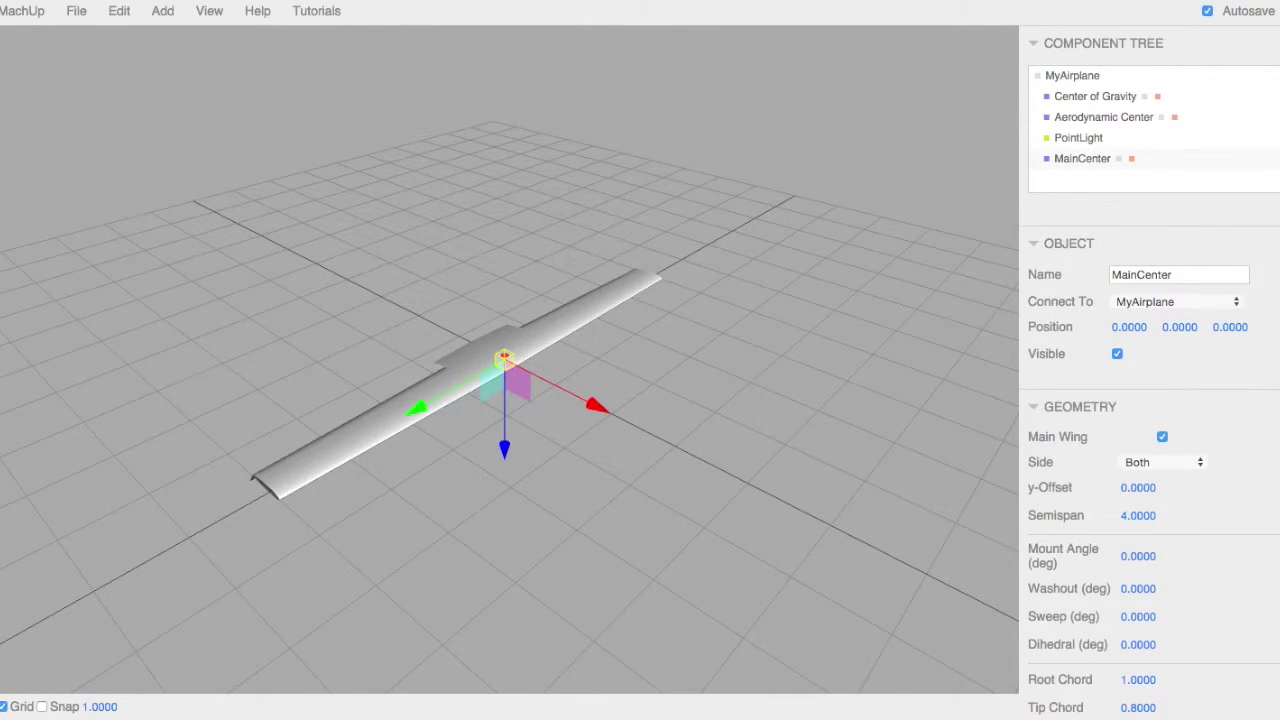
{"action": "mouse_move", "coordinate": [149, 16]}
{"action": "left_click", "coordinate": [186, 79]}
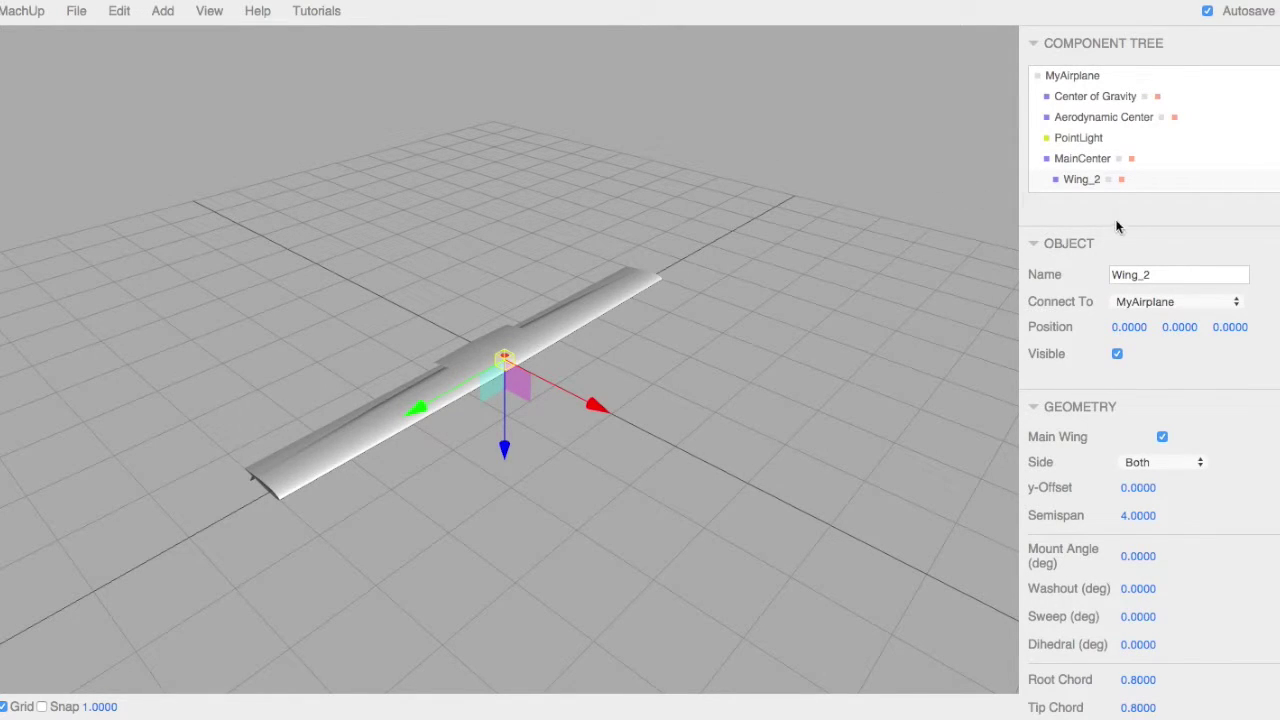
{"action": "left_click", "coordinate": [1165, 301]}
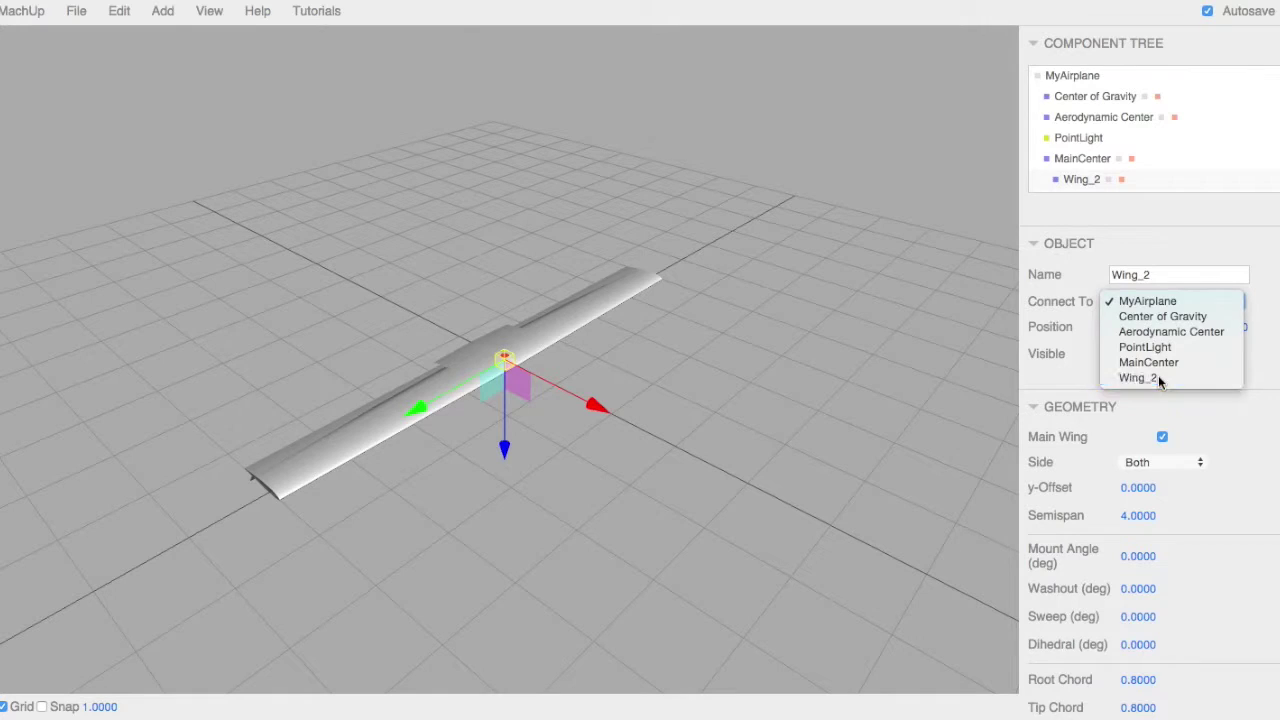
{"action": "left_click", "coordinate": [1150, 362]}
{"action": "left_click", "coordinate": [1129, 300]}
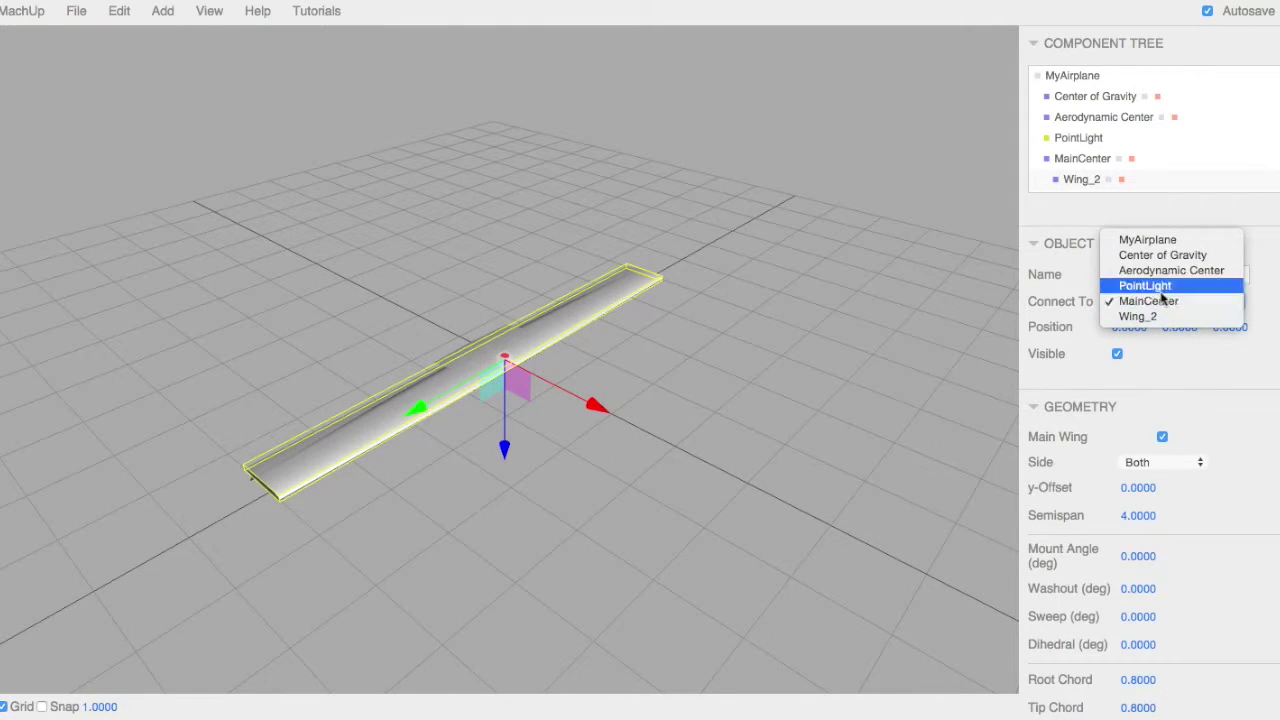
{"action": "left_click", "coordinate": [1162, 301]}
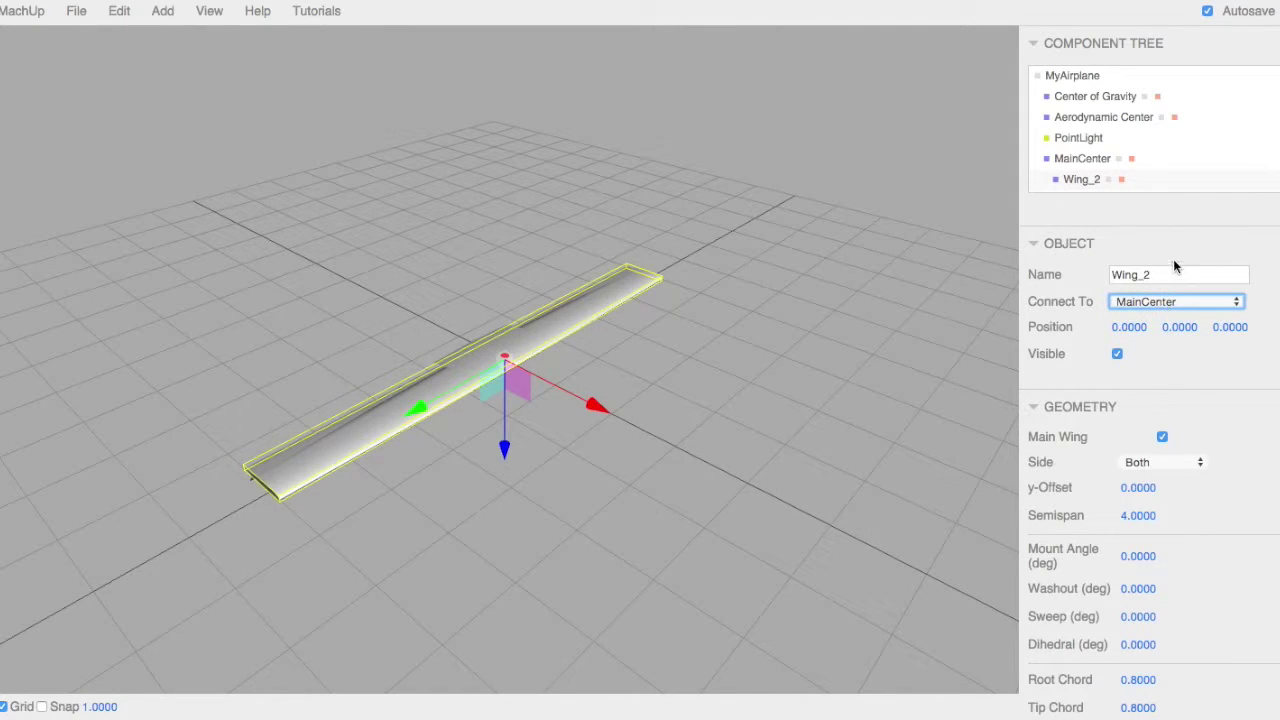
Rename the second wing as MainOutboard
{"action": "double_click", "coordinate": [1174, 272]}
{"action": "type", "text": "Mai"}
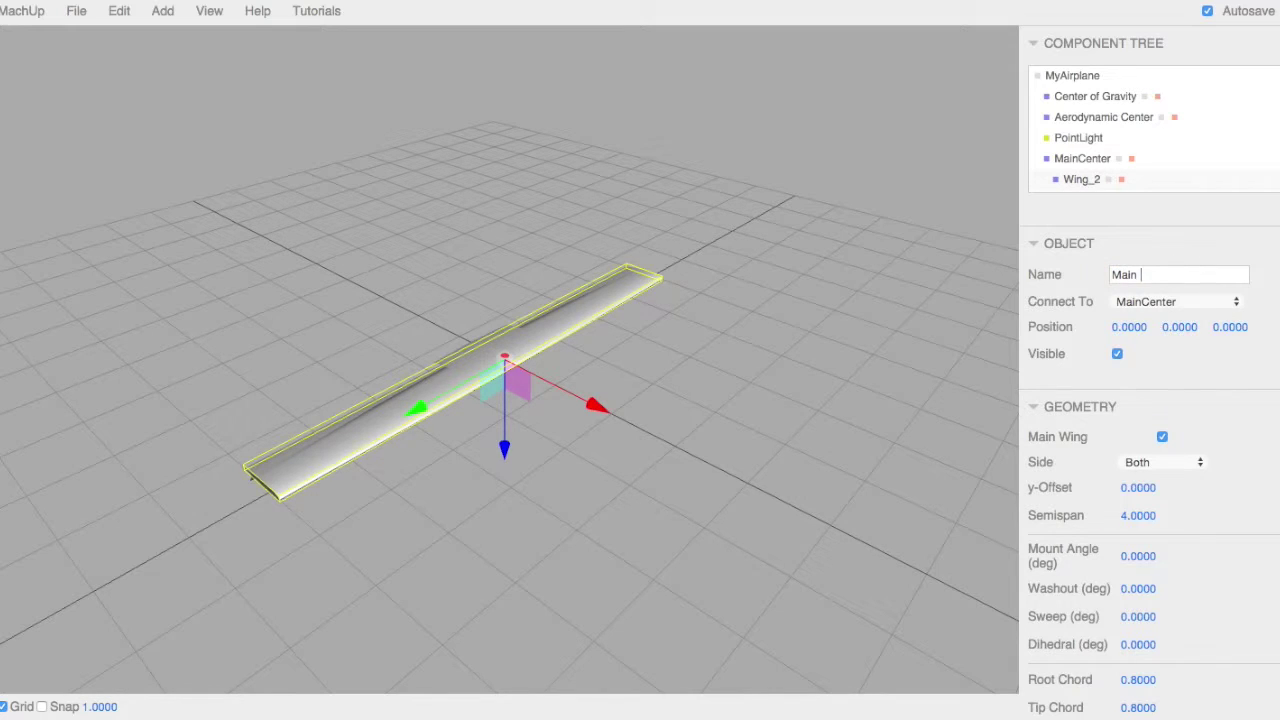
{"action": "type", "text": "nOutboard"}
{"action": "key", "text": "Return"}
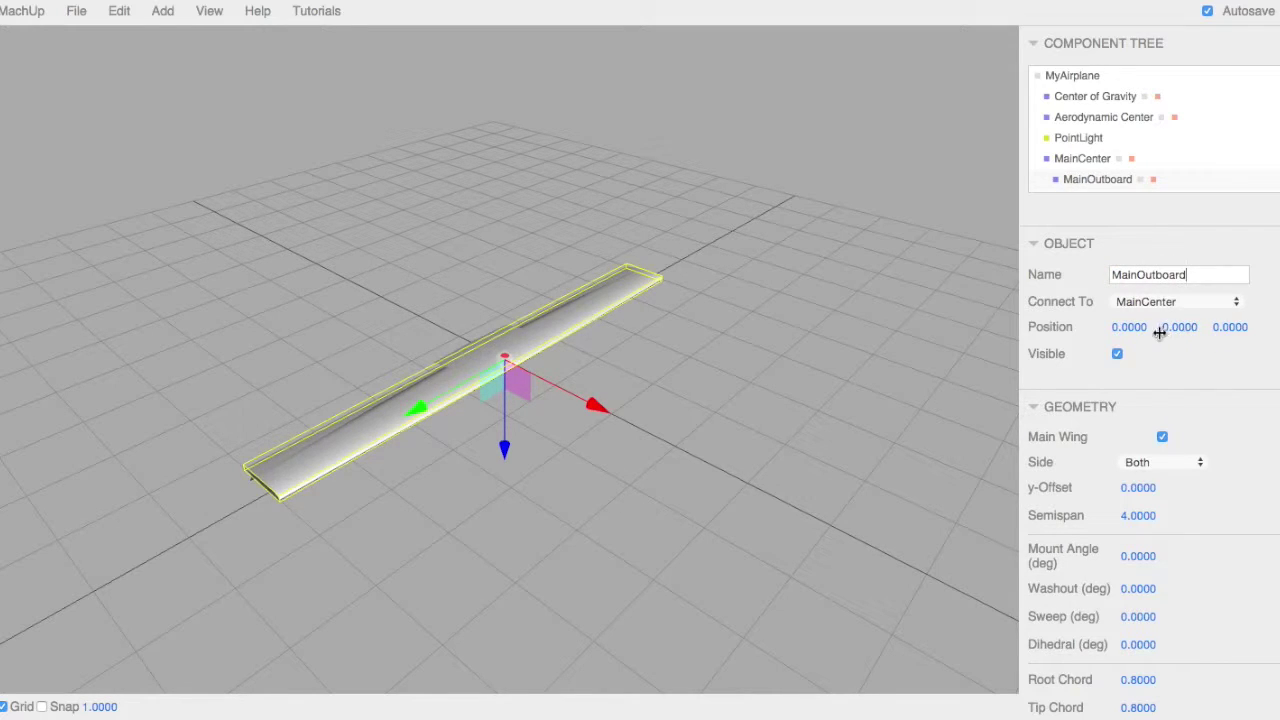
Set the MainOutboard wing's semispan to 2 and its tip chord to 0.5
{"action": "left_click", "coordinate": [1138, 515]}
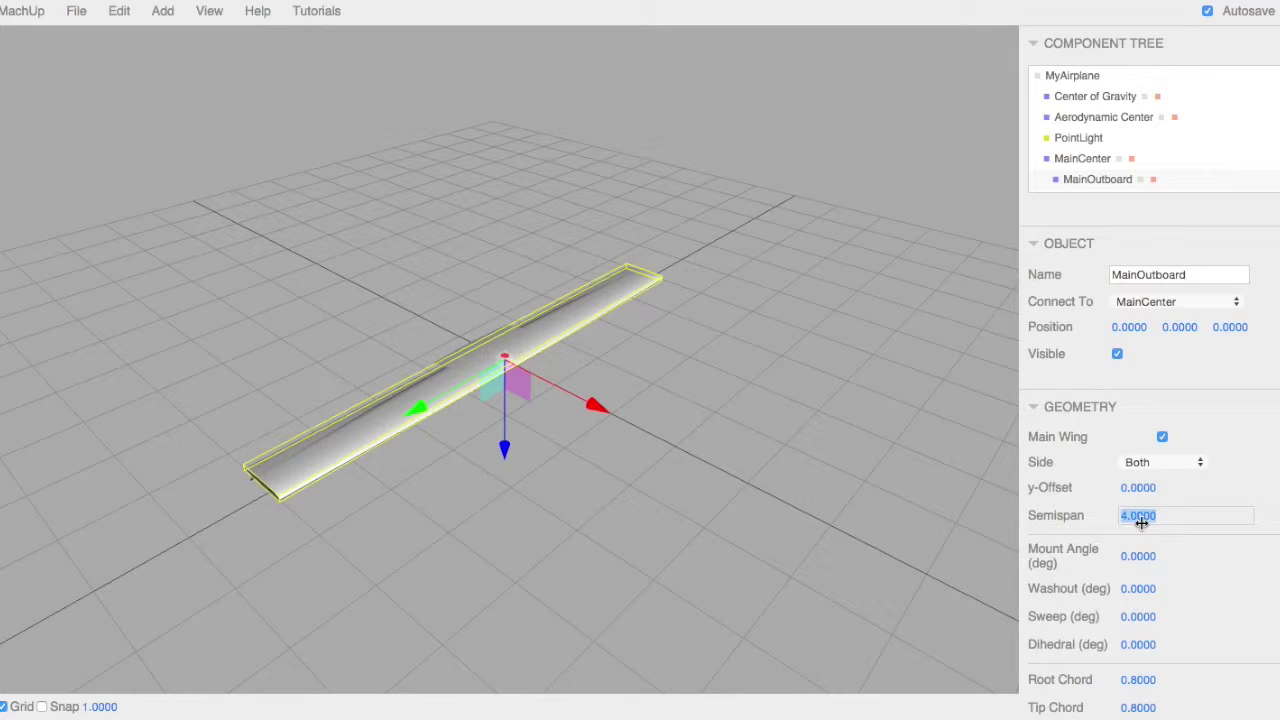
{"action": "type", "text": "2"}
{"action": "key", "text": "Return"}
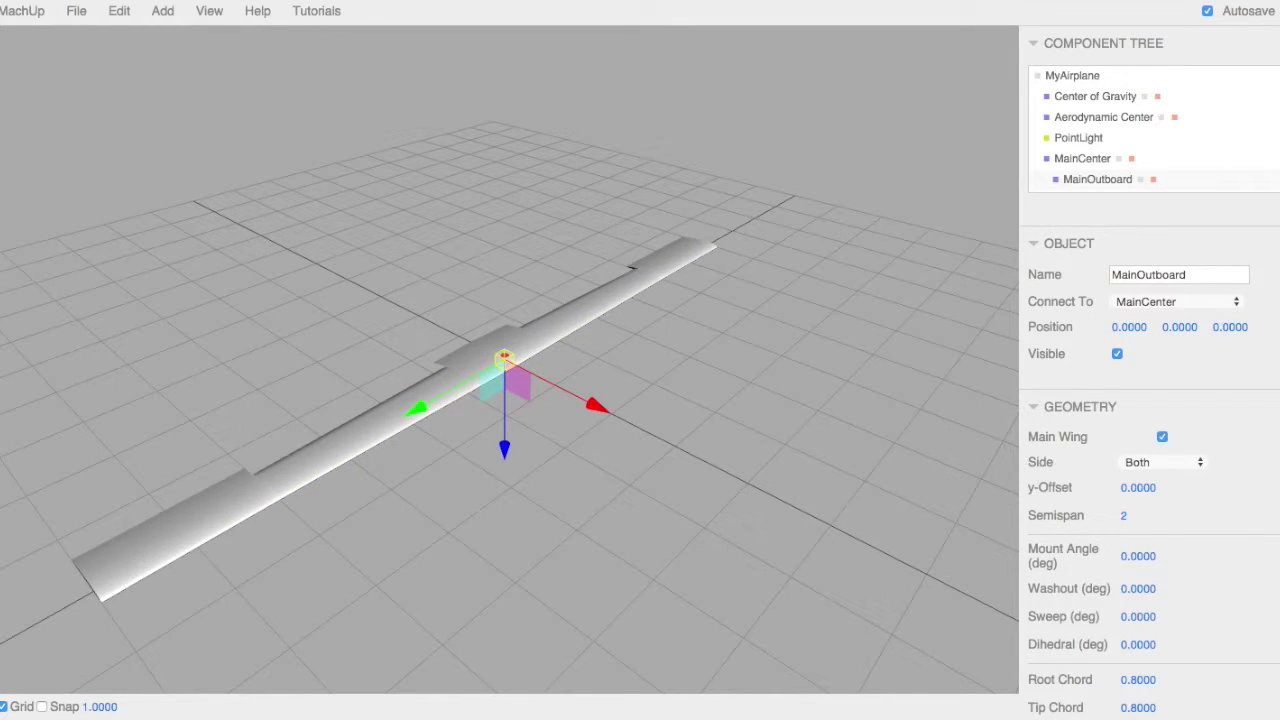
{"action": "scroll", "coordinate": [1160, 580], "scroll_direction": "down", "scroll_amount": 5}
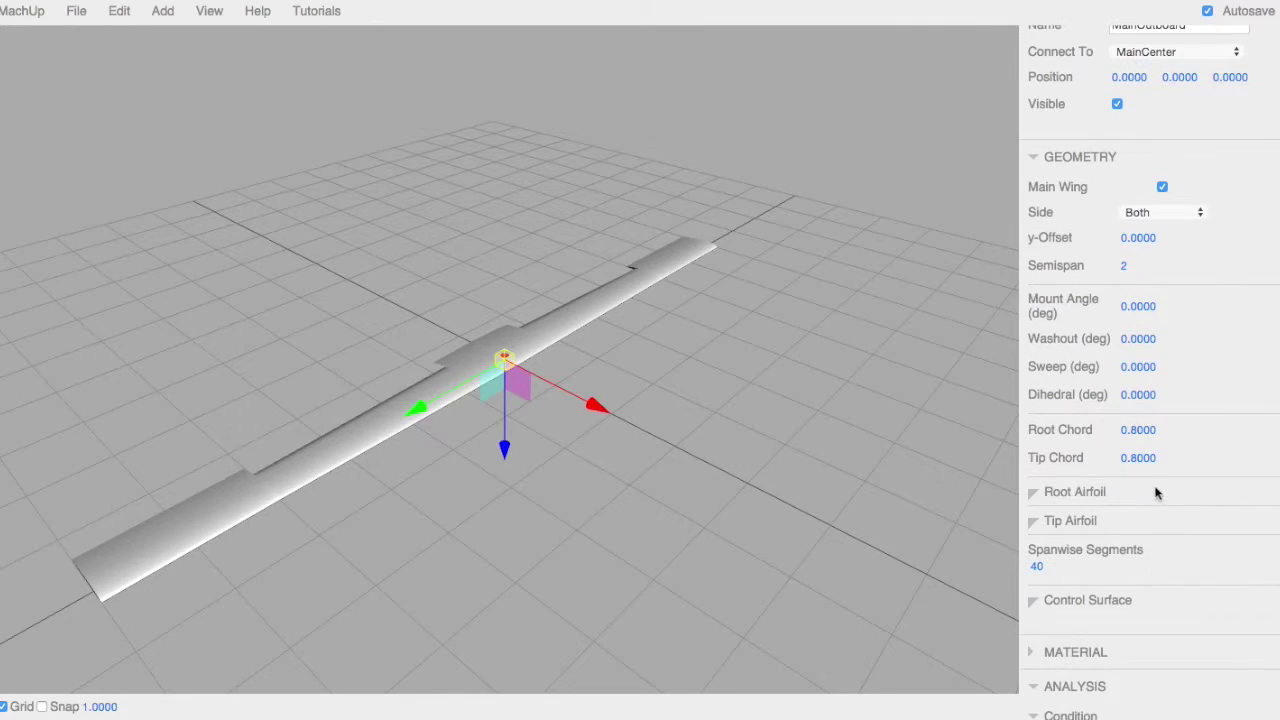
{"action": "left_click", "coordinate": [1138, 457]}
{"action": "type", "text": "0.5"}
{"action": "key", "text": "Return"}
{"action": "mouse_move", "coordinate": [615, 533]}
{"action": "left_mouse_down"}
{"action": "mouse_move", "coordinate": [693, 531]}
{"action": "mouse_move", "coordinate": [615, 530]}
{"action": "left_mouse_up"}
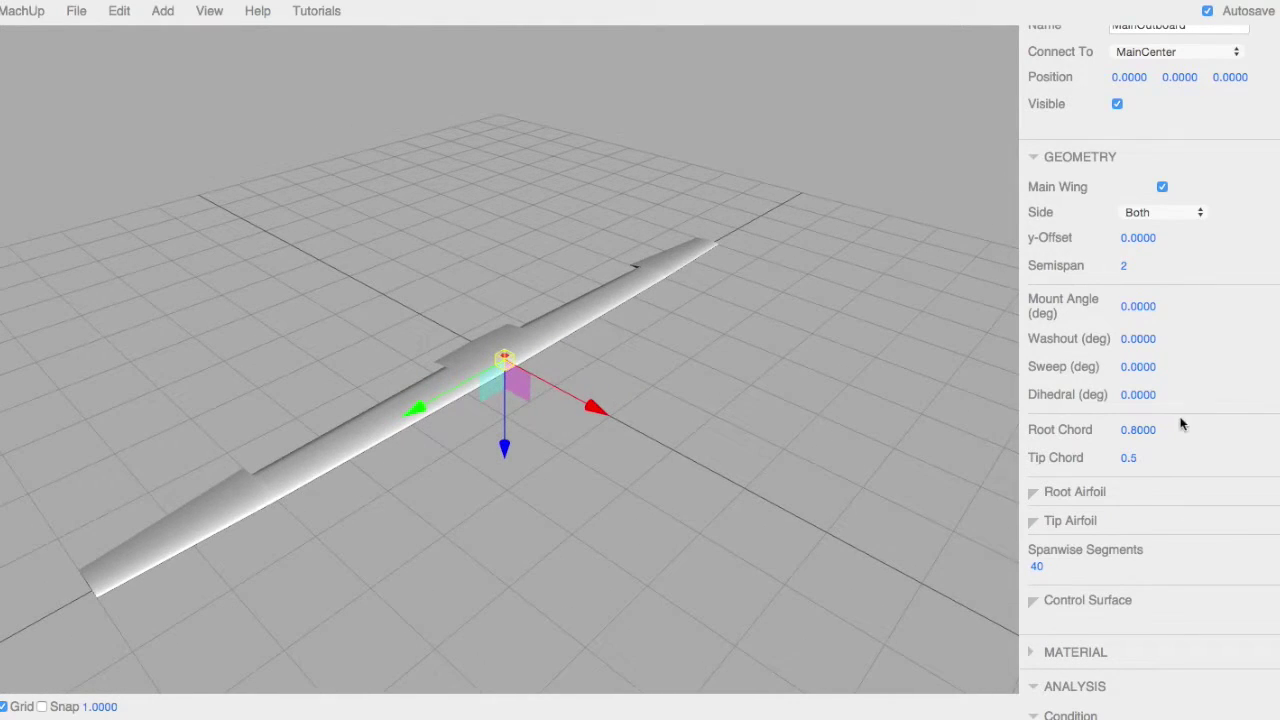
Set the MainOutboard wing's dihedral to 5 degrees and check the raised tips from a lower view
{"action": "left_click", "coordinate": [1132, 396]}
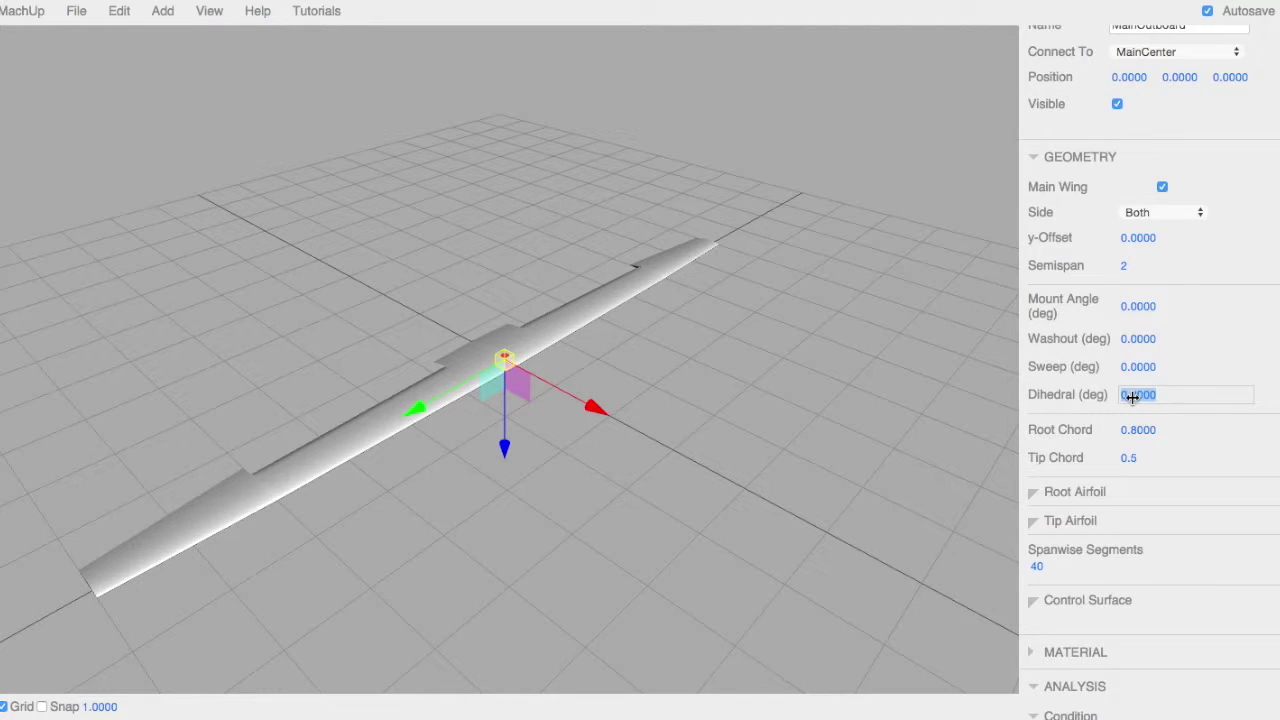
{"action": "type", "text": "5"}
{"action": "key", "text": "Return"}
{"action": "left_click_drag", "start_coordinate": [951, 480], "coordinate": [875, 491]}
Enable a control surface on the MainOutboard wing
{"action": "scroll", "coordinate": [1057, 480], "scroll_direction": "down", "scroll_amount": 2}
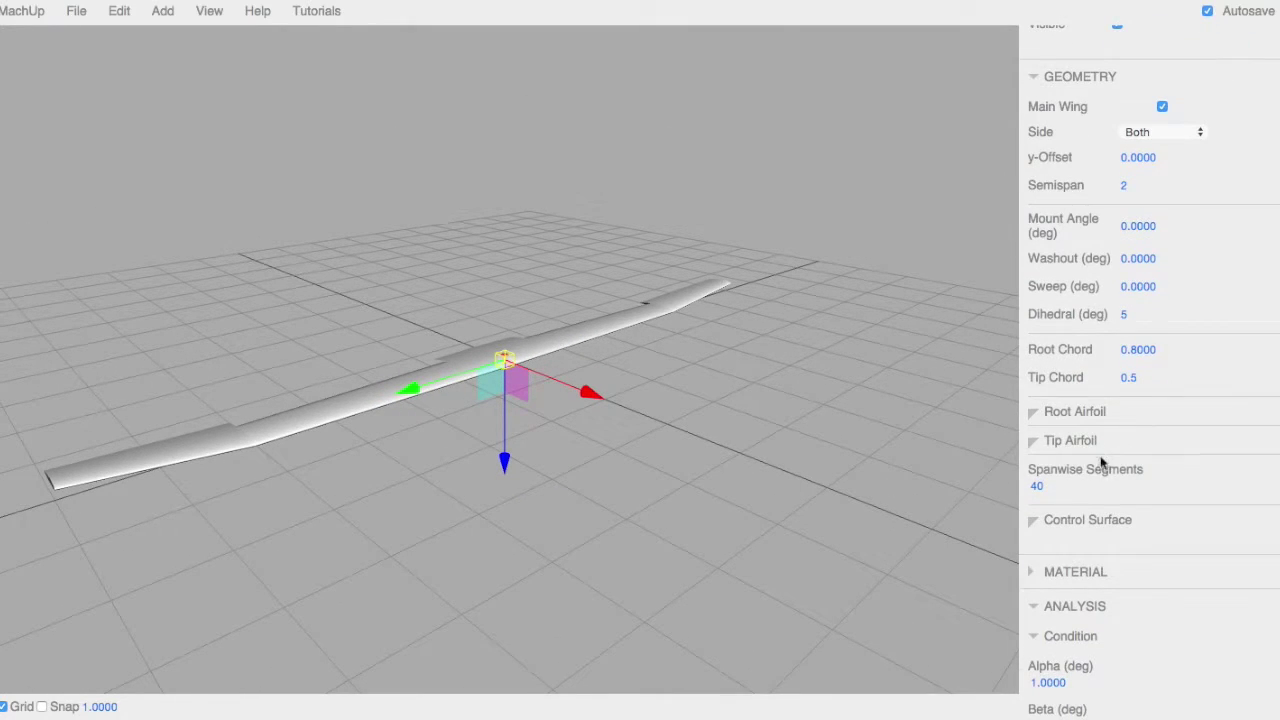
{"action": "left_click", "coordinate": [1128, 522]}
{"action": "left_click", "coordinate": [1161, 549]}
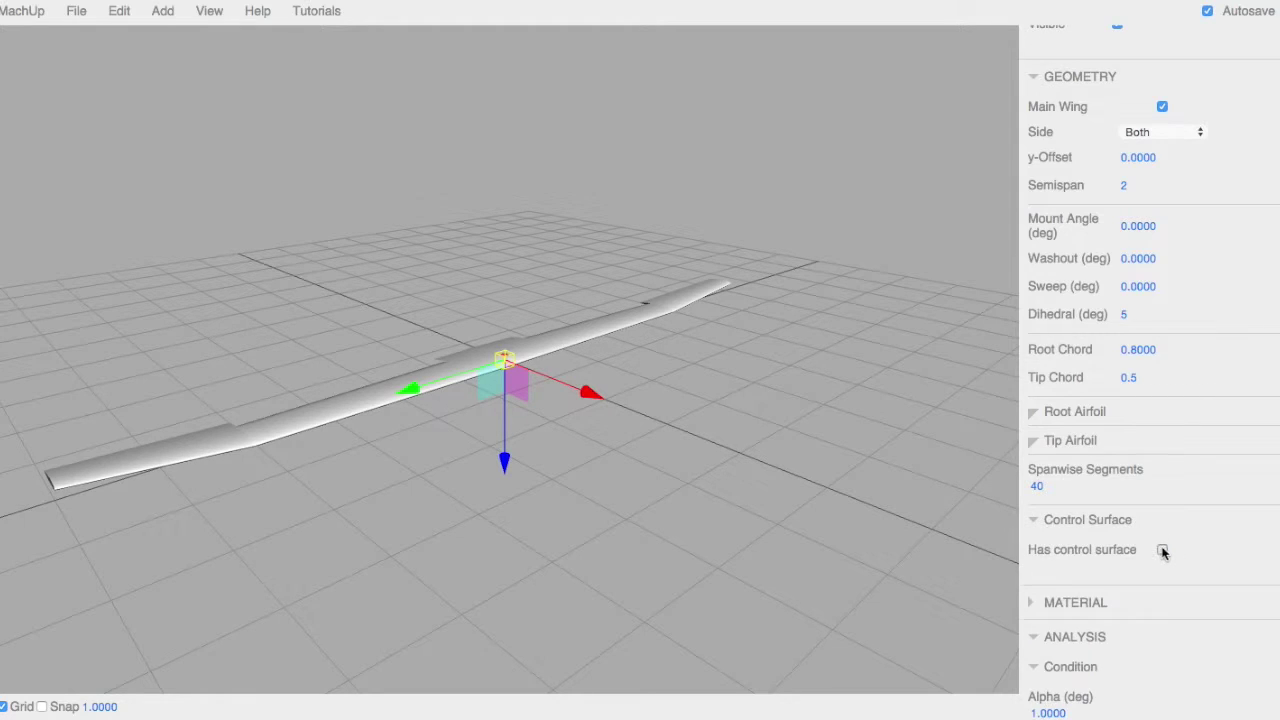
{"action": "scroll", "coordinate": [1160, 551], "scroll_direction": "down", "scroll_amount": 7}
Set the MainOutboard control surface's Tip/Span to 0 and its C_f (root) to 1
{"action": "left_click", "coordinate": [1046, 365]}
{"action": "type", "text": "0"}
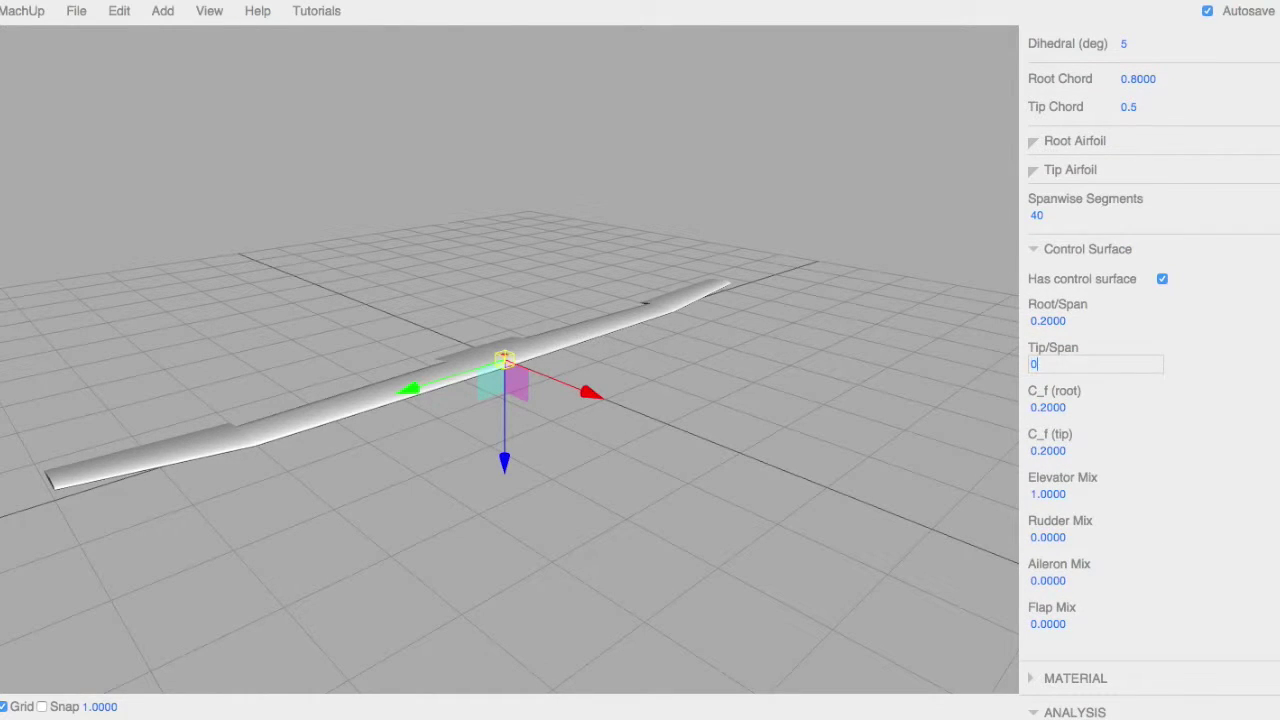
{"action": "key", "text": "Tab"}
{"action": "type", "text": "1"}
{"action": "key", "text": "Tab"}
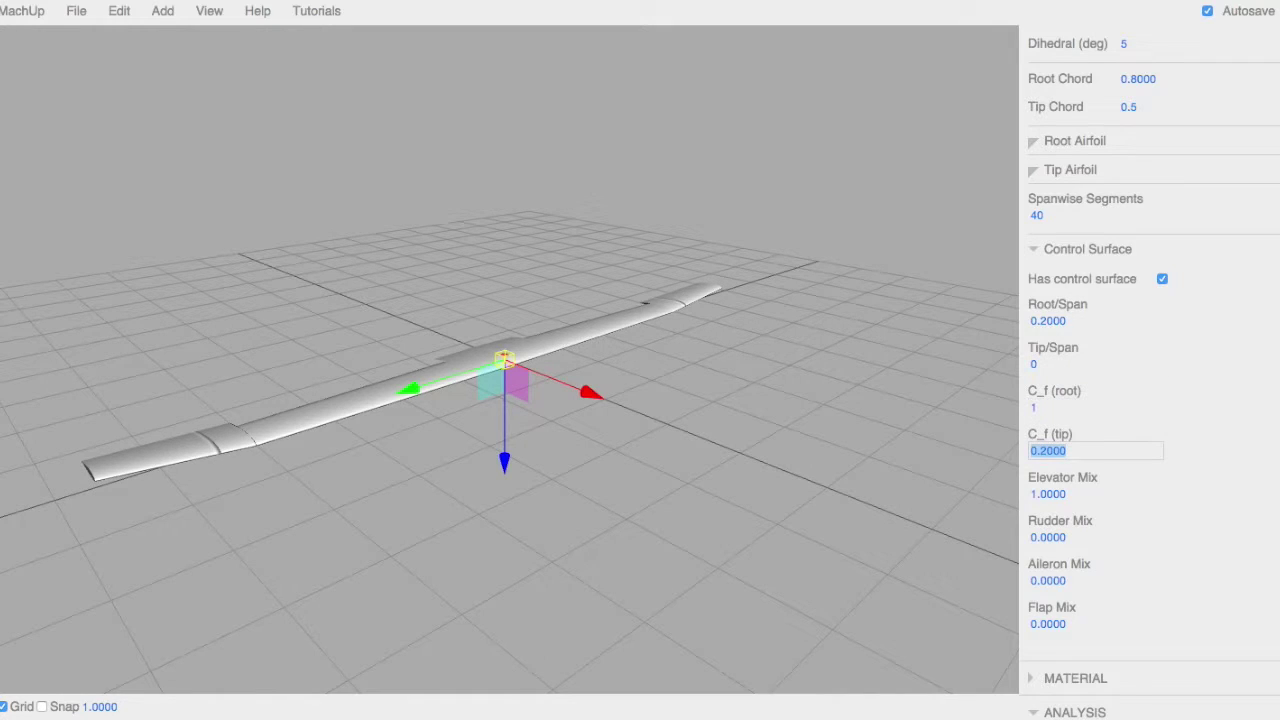
Set the MainOutboard control surface's C_f (root) to 0.2, its Root/Span to 0 and its Tip/Span to 1
{"action": "left_click", "coordinate": [1045, 410]}
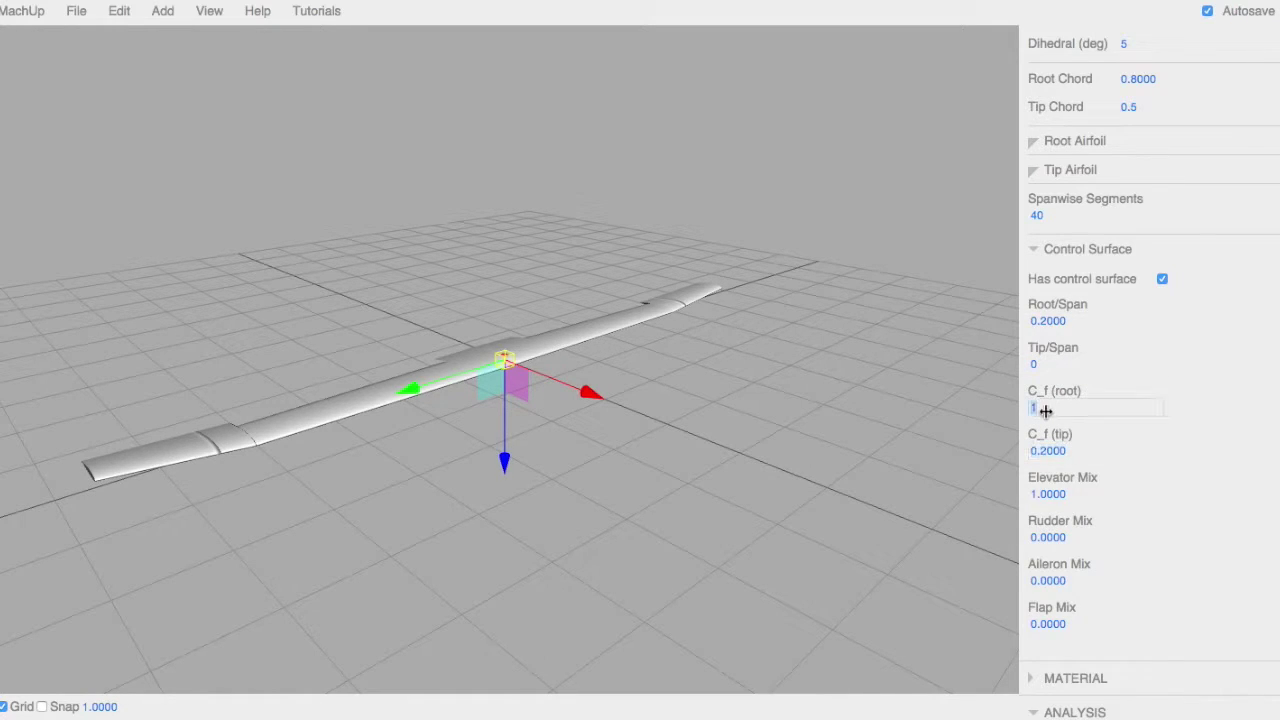
{"action": "type", "text": "0.2"}
{"action": "left_click", "coordinate": [1046, 320]}
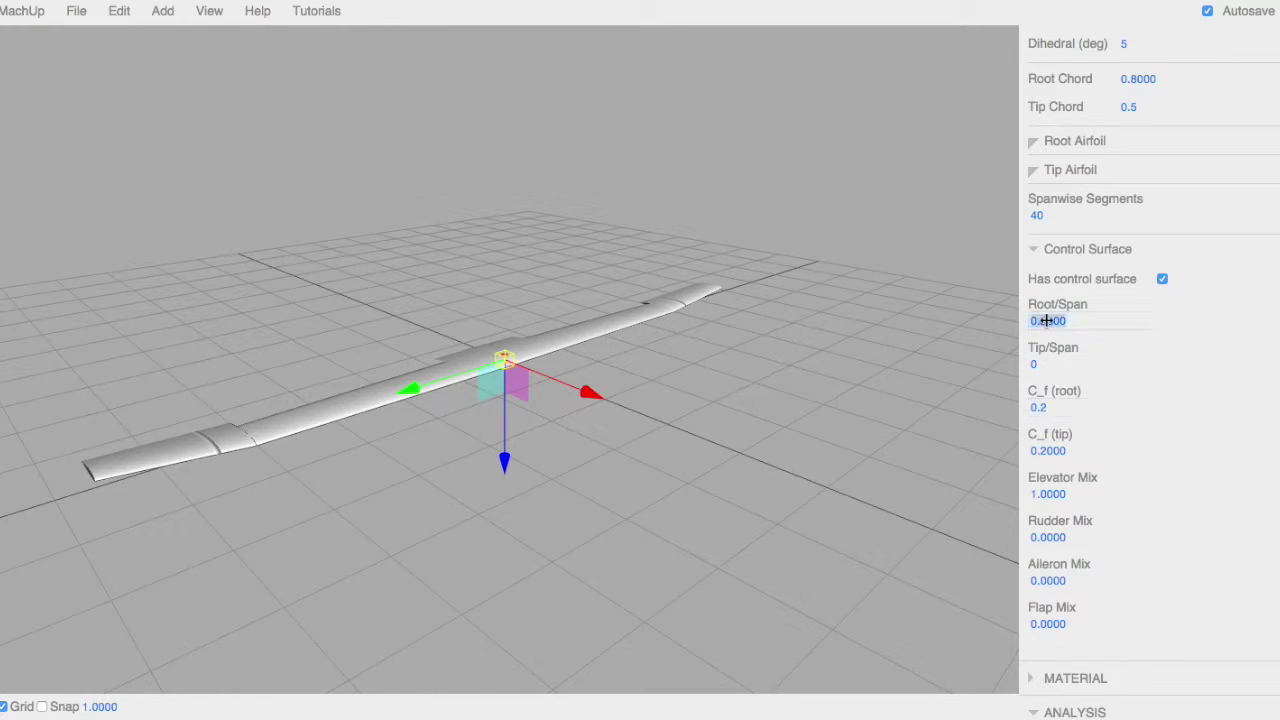
{"action": "type", "text": "0"}
{"action": "key", "text": "Tab"}
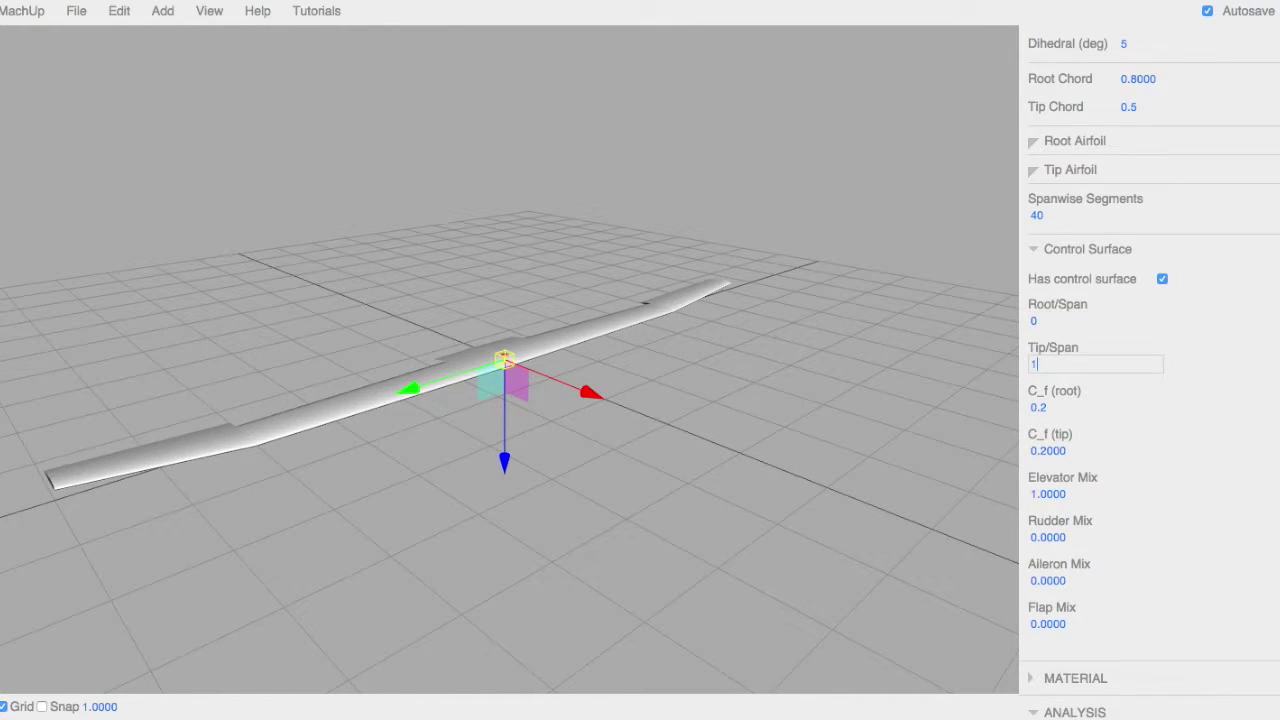
{"action": "type", "text": "1"}
{"action": "key", "text": "Tab"}
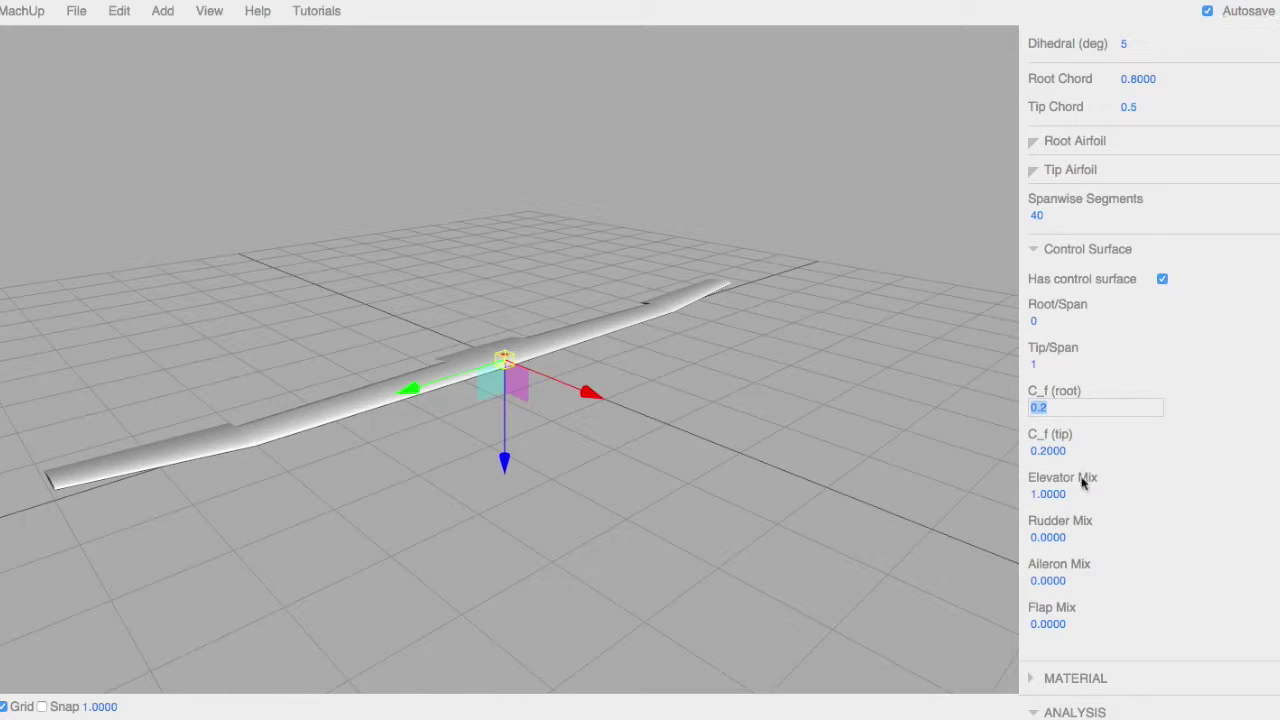
Set the MainOutboard control surface's Elevator Mix to 0 and its Aileron Mix to 1
{"action": "left_click", "coordinate": [1047, 537]}
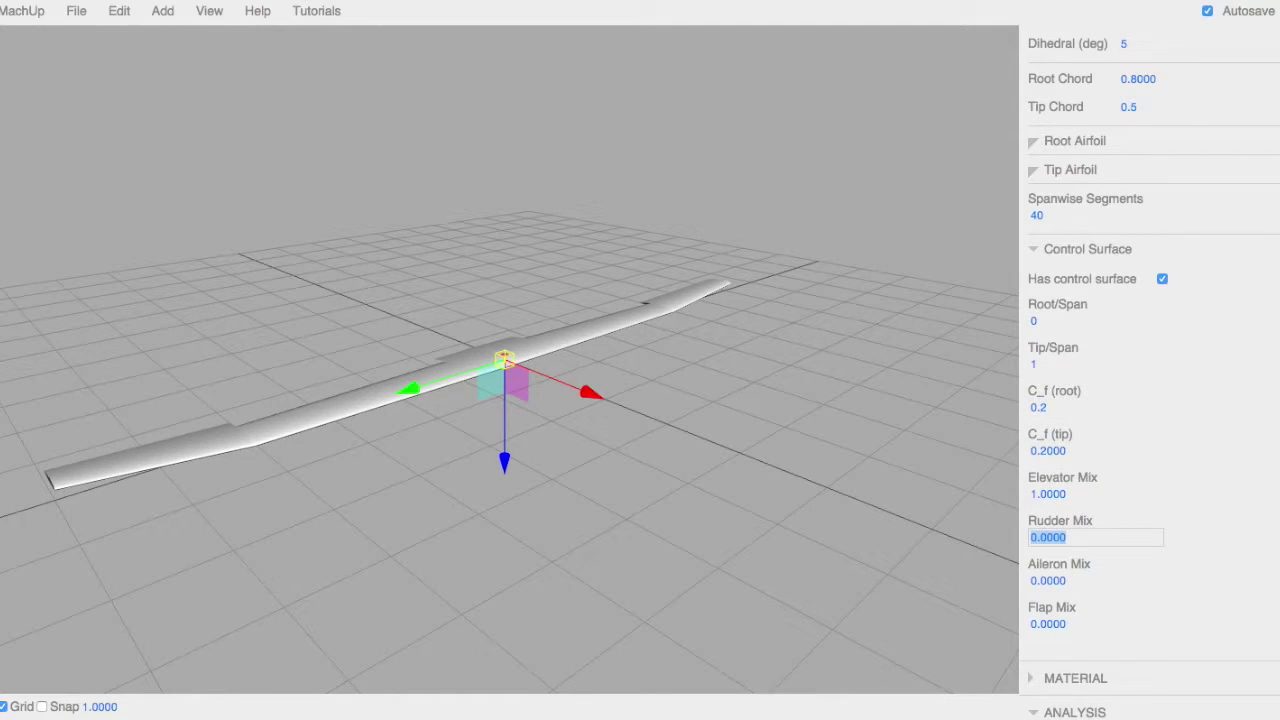
{"action": "key", "text": "shift+Tab"}
{"action": "type", "text": "0"}
{"action": "key", "text": "Tab"}
{"action": "key", "text": "Tab"}
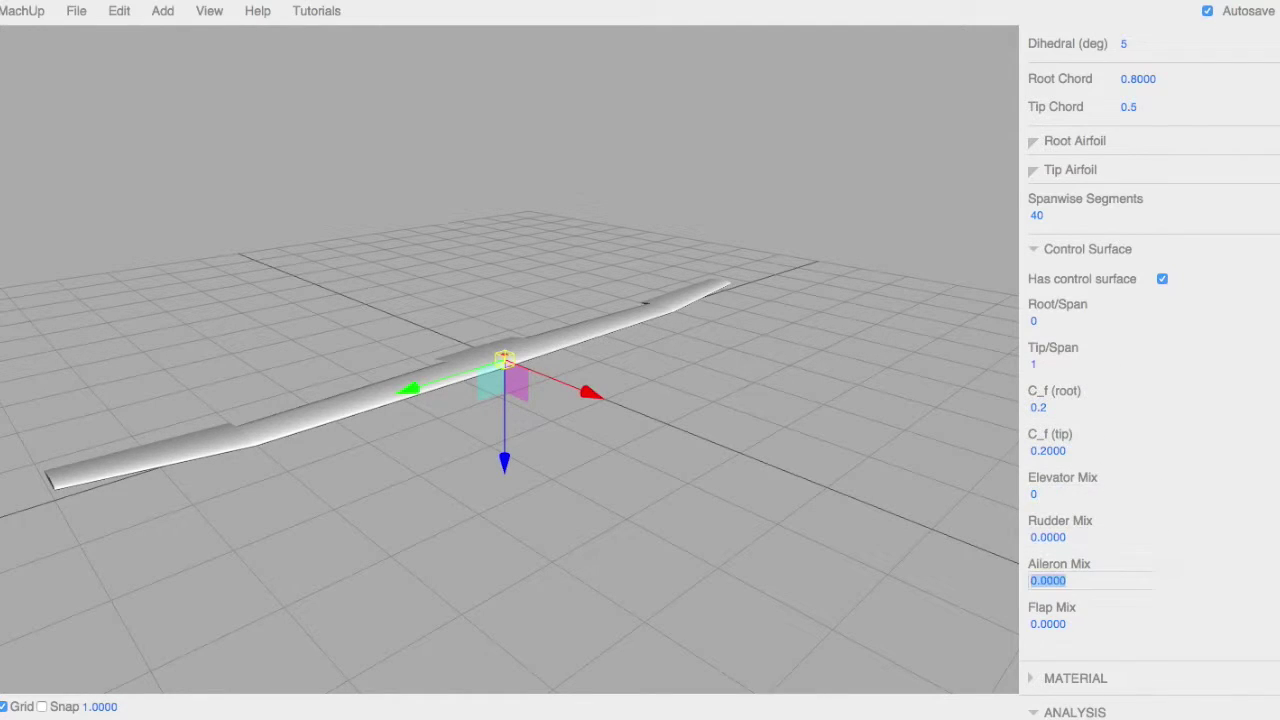
{"action": "type", "text": "1"}
{"action": "key", "text": "Tab"}
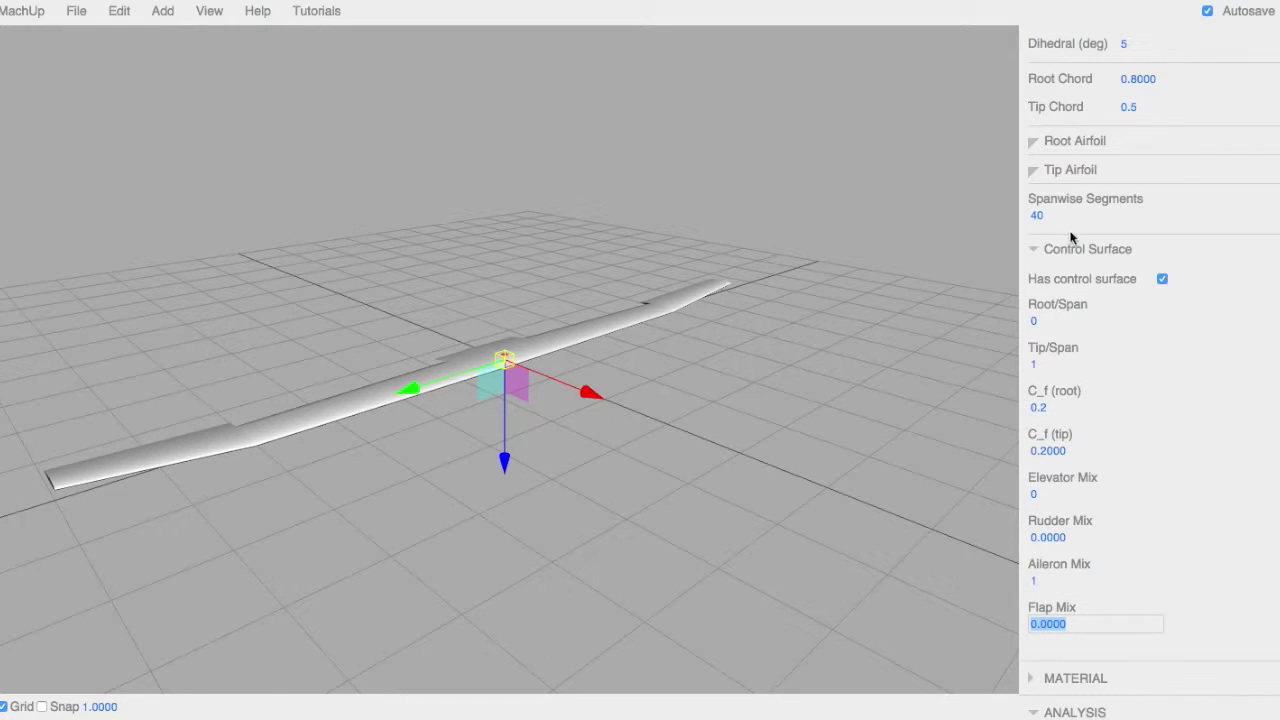
Set the aileron deflection in the analysis condition to 15 degrees and check the deflected outboard surfaces
{"action": "left_click", "coordinate": [1074, 250]}
{"action": "scroll", "coordinate": [1074, 251], "scroll_direction": "up", "scroll_amount": 5}
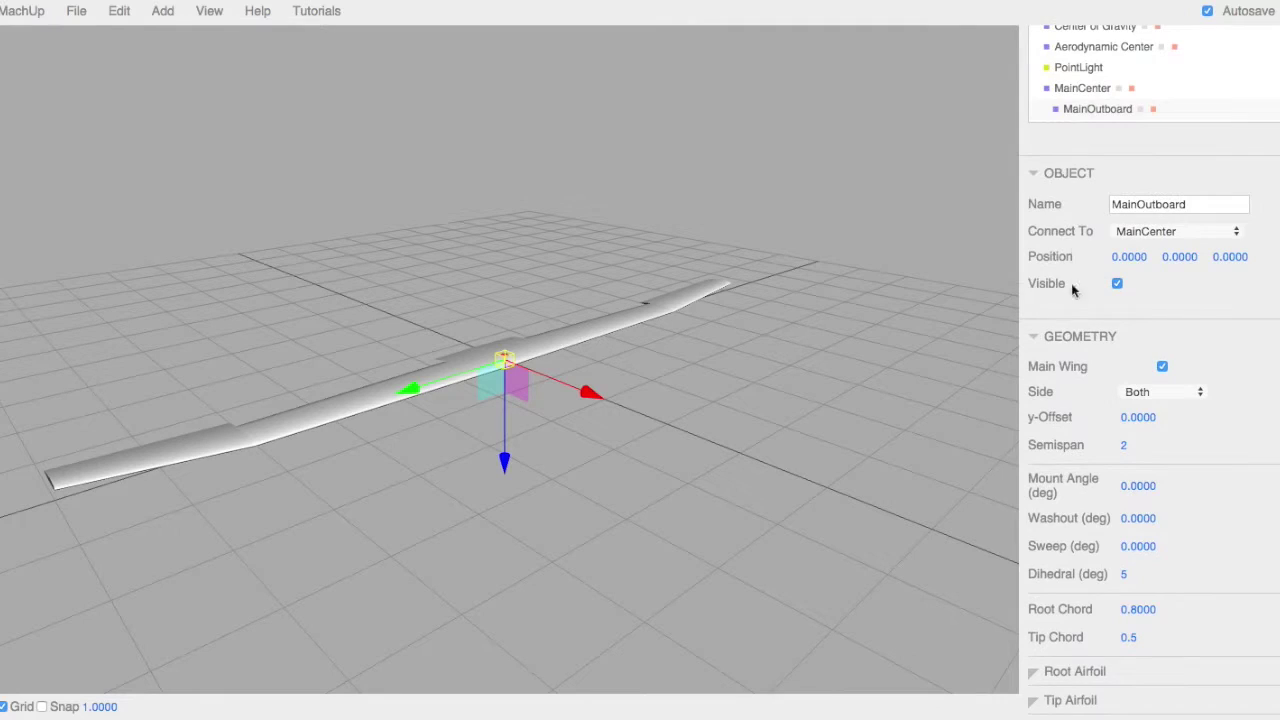
{"action": "scroll", "coordinate": [1072, 300], "scroll_direction": "down", "scroll_amount": 10}
{"action": "left_click", "coordinate": [1046, 352]}
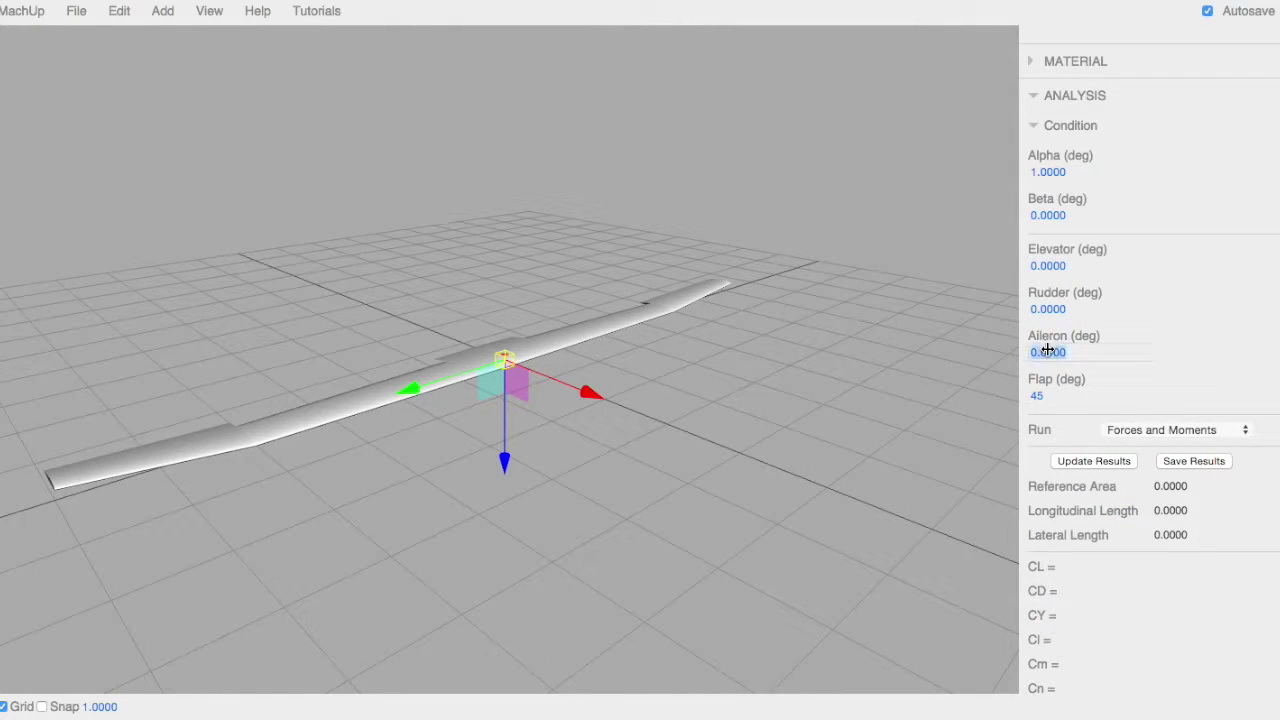
{"action": "type", "text": "15"}
{"action": "key", "text": "Return"}
{"action": "left_click_drag", "start_coordinate": [280, 508], "coordinate": [234, 529]}
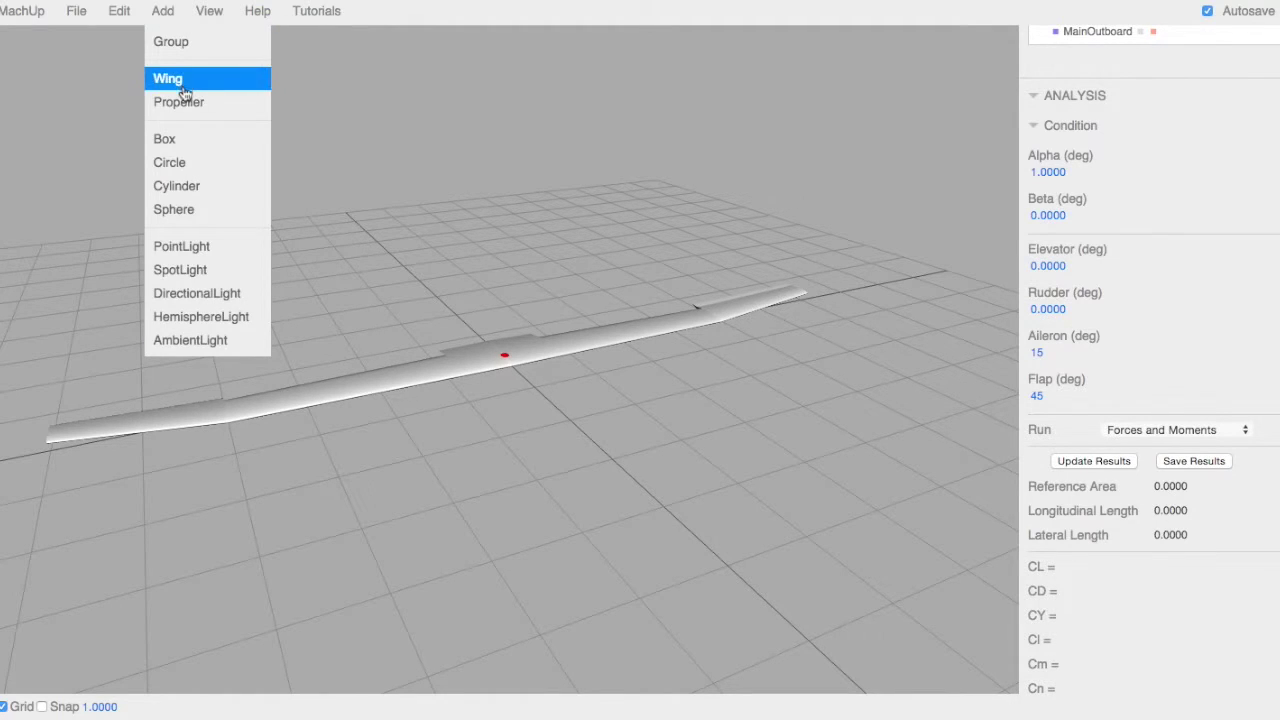
Add a new wing under MyAirplane and move it behind the main wing to an x position of about -4.92
{"action": "scroll", "coordinate": [1278, 105], "scroll_direction": "up", "scroll_amount": 3}
{"action": "left_click", "coordinate": [1073, 78]}
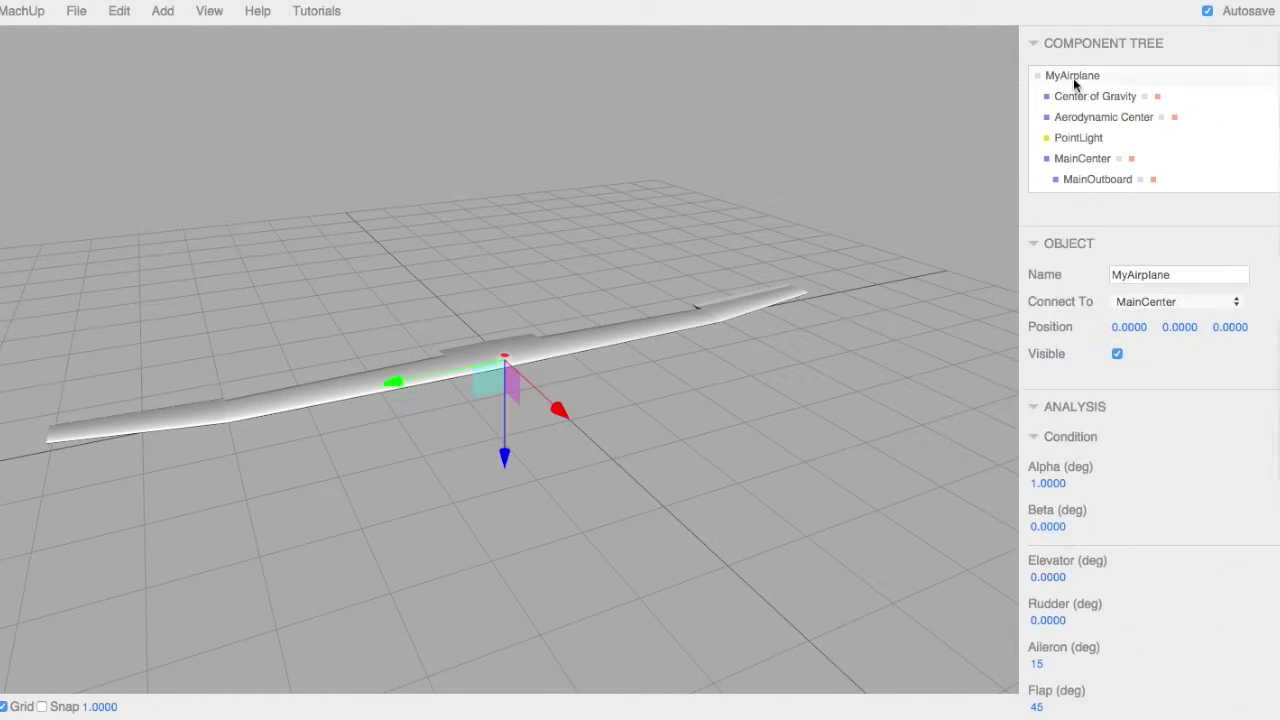
{"action": "mouse_move", "coordinate": [190, 18]}
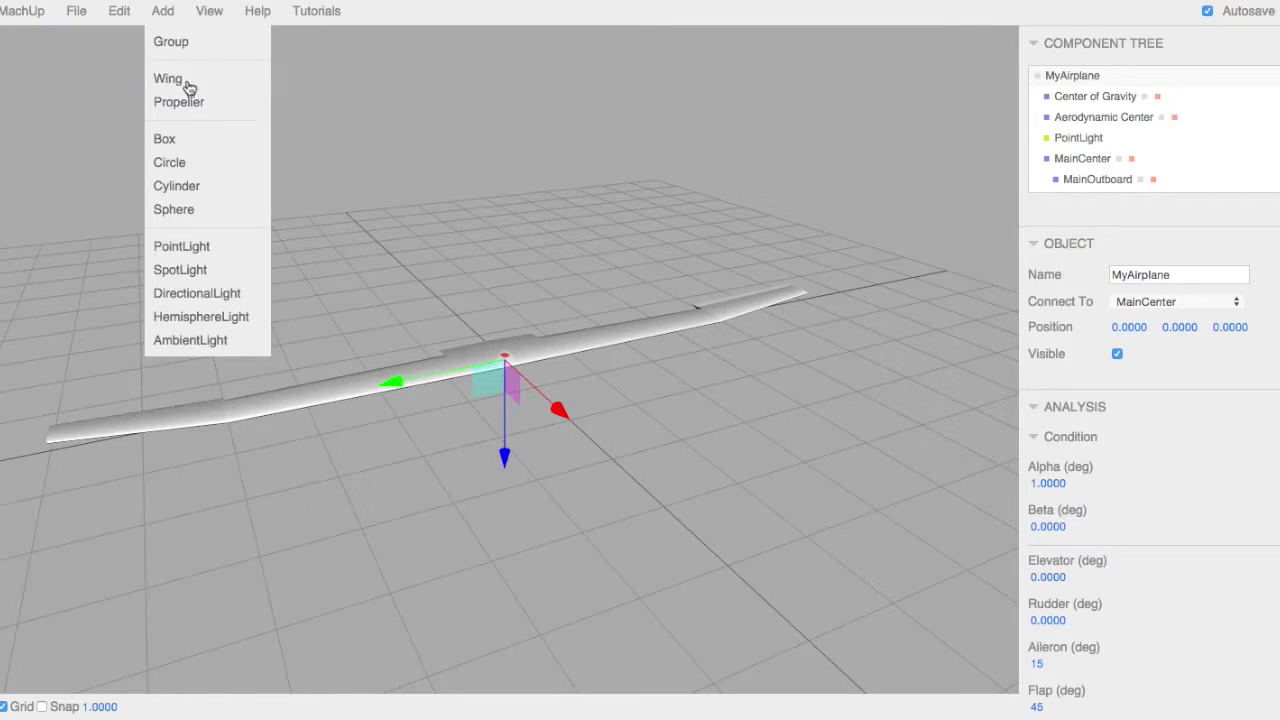
{"action": "left_click", "coordinate": [186, 84]}
{"action": "left_click_drag", "start_coordinate": [563, 423], "coordinate": [474, 291]}
{"action": "left_click_drag", "start_coordinate": [580, 500], "coordinate": [789, 586]}
{"action": "scroll", "coordinate": [1217, 458], "scroll_direction": "down", "scroll_amount": 3}
Set the new tail wing's semispan to 1.2, and adjust it to 1.5
{"action": "left_click", "coordinate": [1135, 366]}
{"action": "type", "text": "1."}
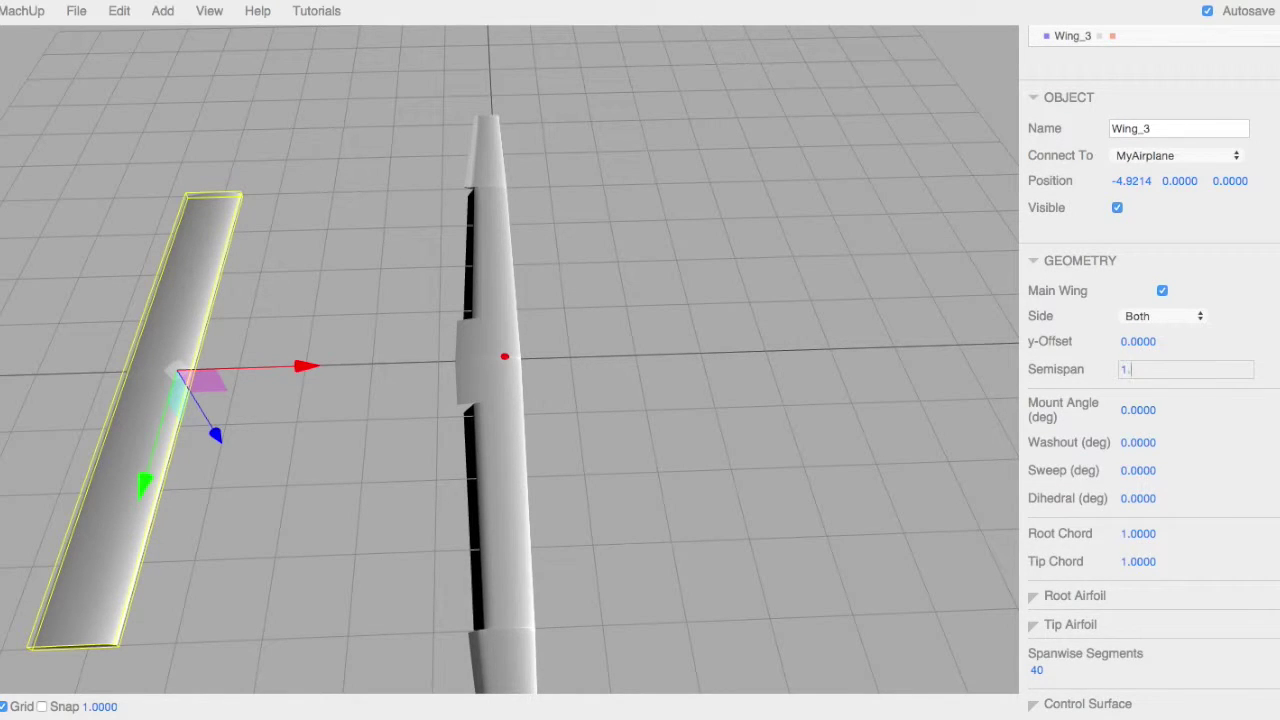
{"action": "type", "text": "2"}
{"action": "key", "text": "Return"}
{"action": "left_click", "coordinate": [1143, 371]}
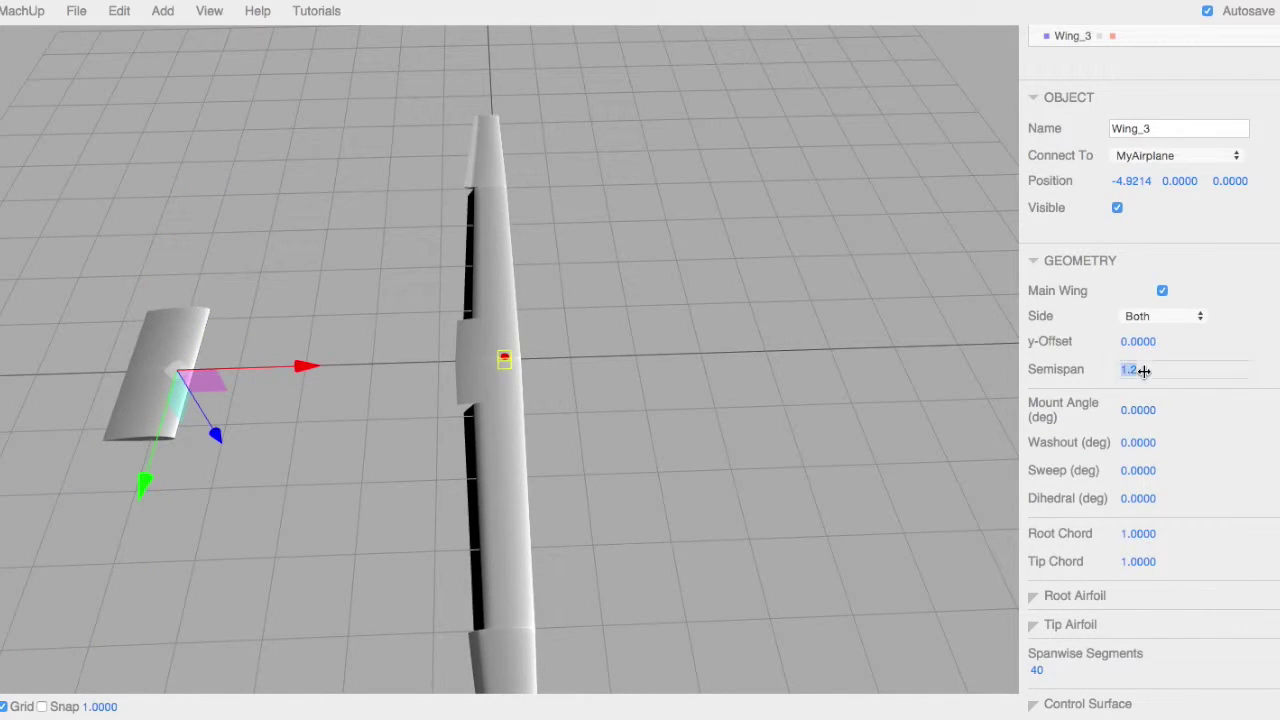
{"action": "type", "text": "1.5"}
{"action": "key", "text": "Return"}
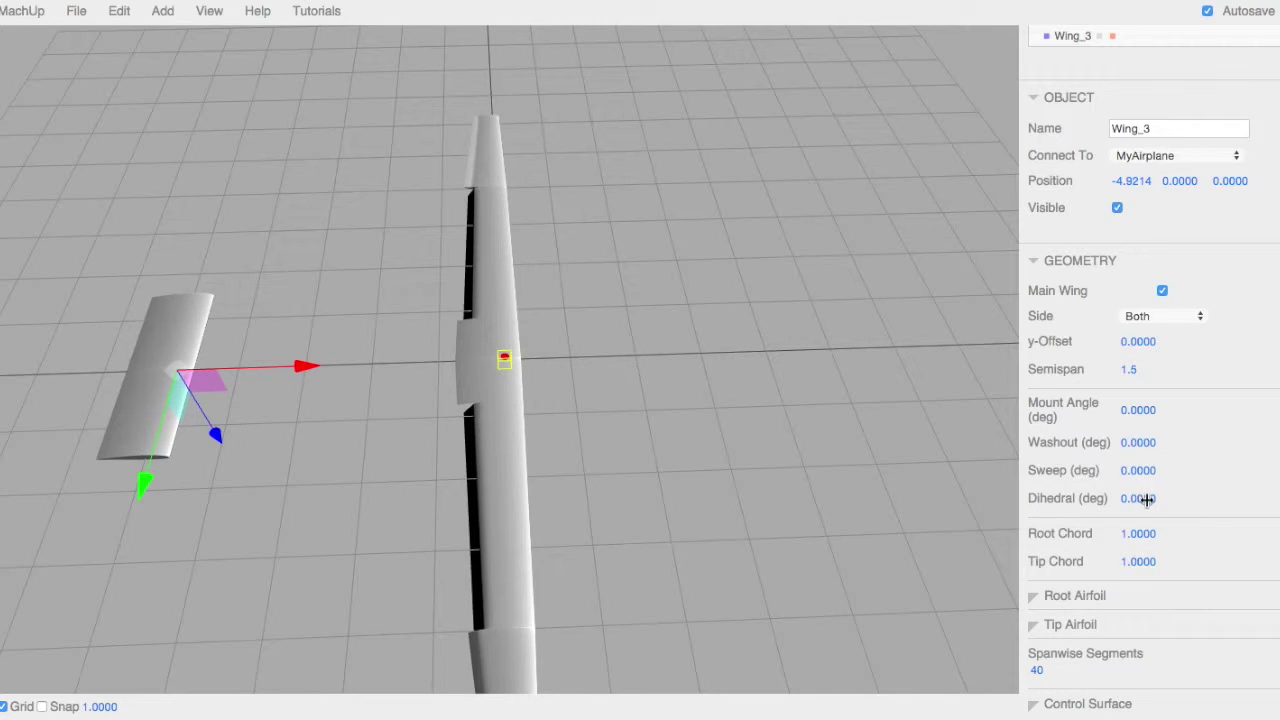
Taper the new tail wing with a root chord of 0.7 and a tip chord of 0.4
{"action": "left_click", "coordinate": [1153, 536]}
{"action": "type", "text": ".7"}
{"action": "key", "text": "Tab"}
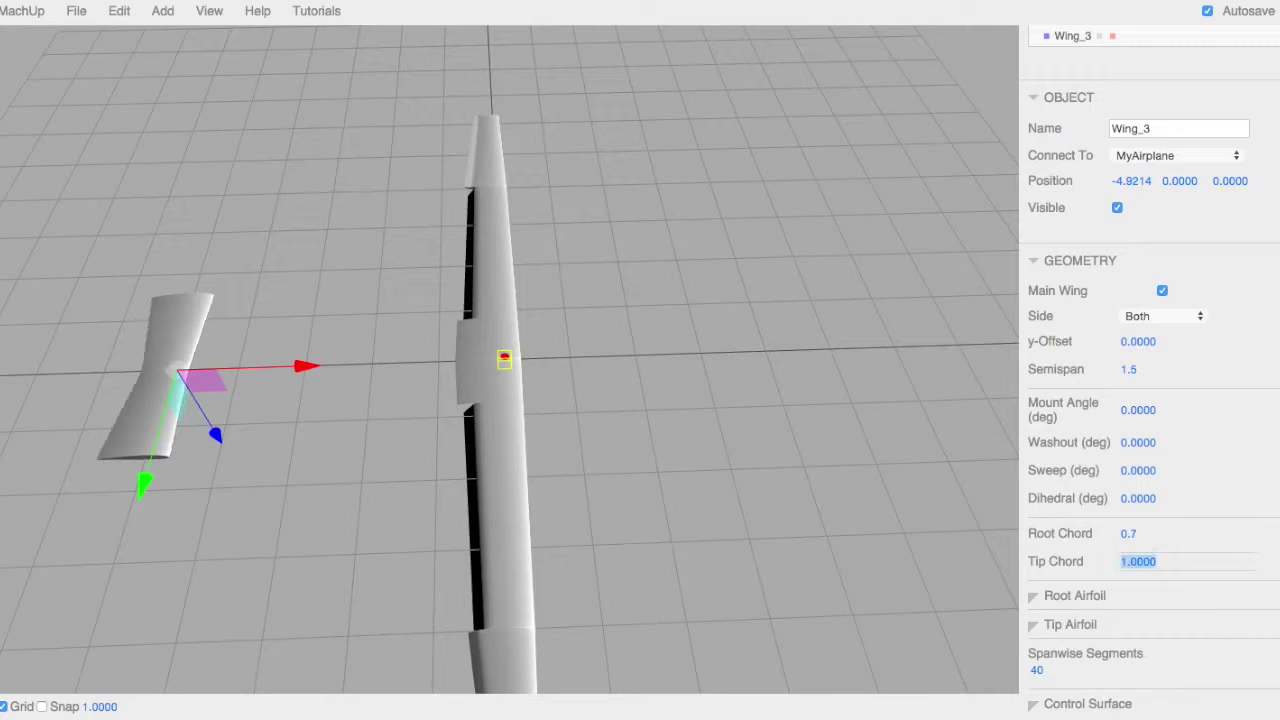
{"action": "type", "text": ".4"}
{"action": "key", "text": "Tab"}
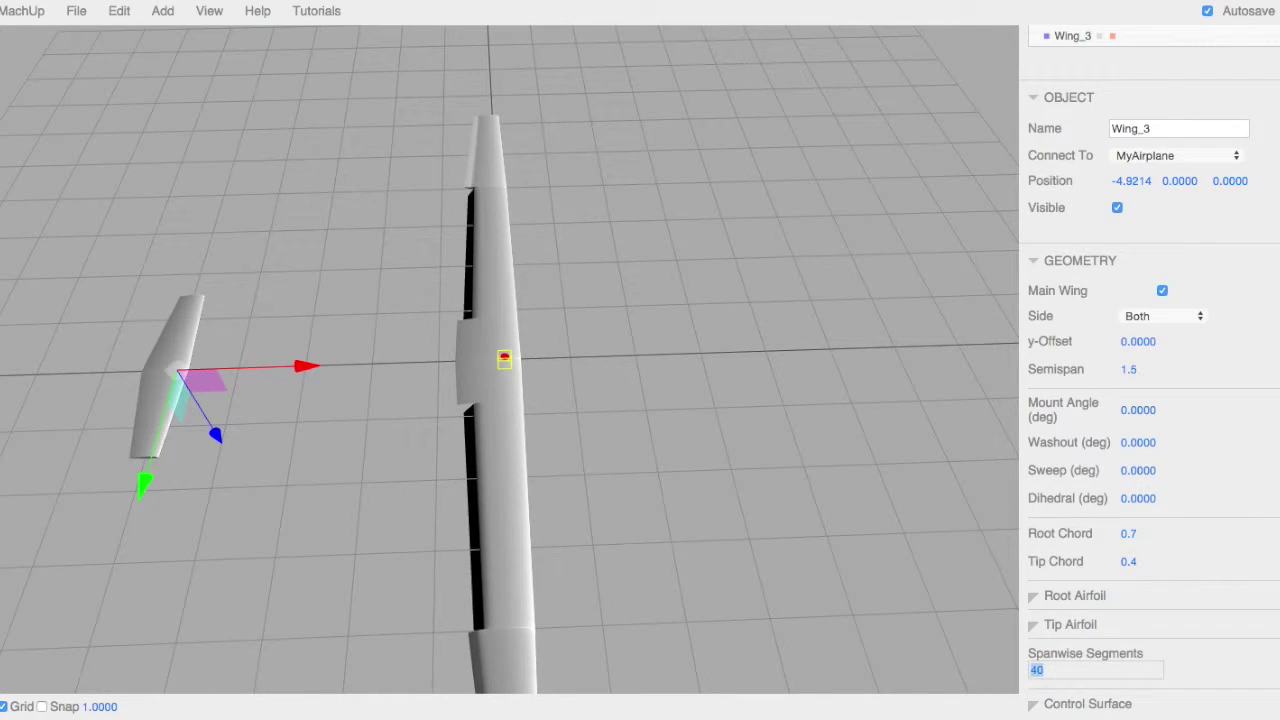
Sweep the new tail wing by 10 degrees and check its shape against the main wing
{"action": "left_click", "coordinate": [1123, 472]}
{"action": "type", "text": "10"}
{"action": "key", "text": "Return"}
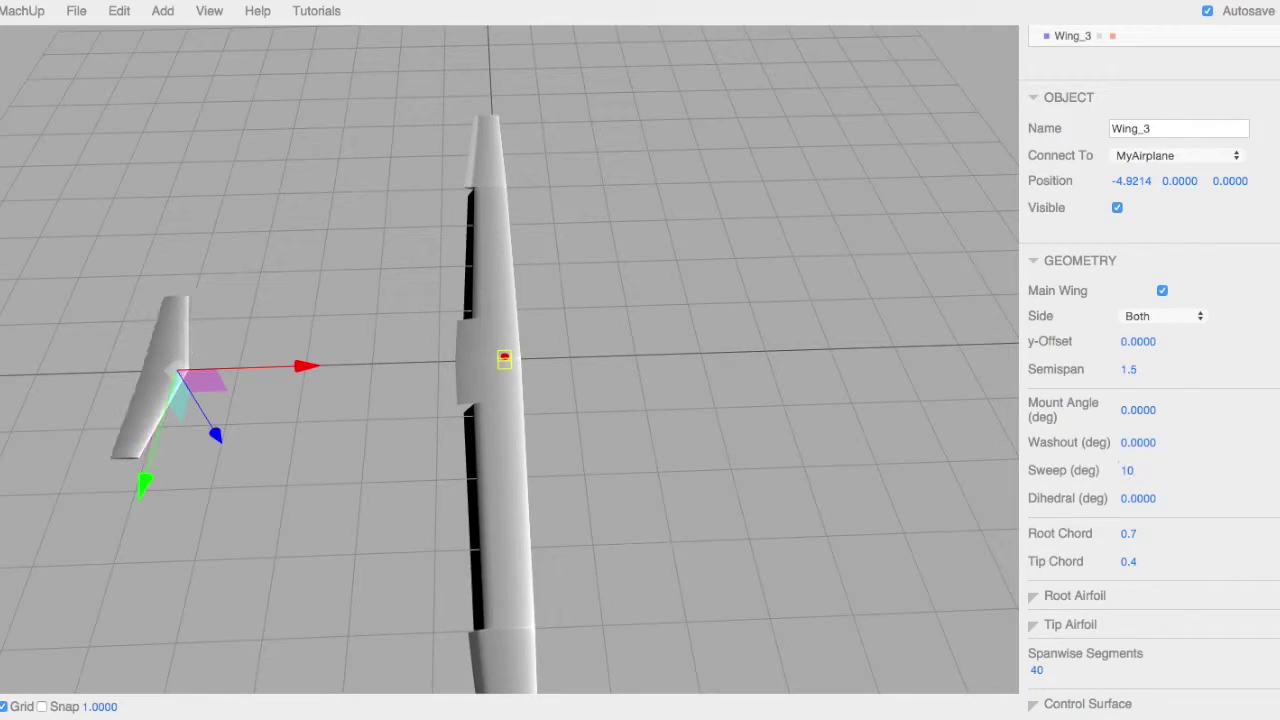
{"action": "left_click_drag", "start_coordinate": [437, 614], "coordinate": [140, 551]}
{"action": "left_click_drag", "start_coordinate": [689, 412], "coordinate": [711, 435]}
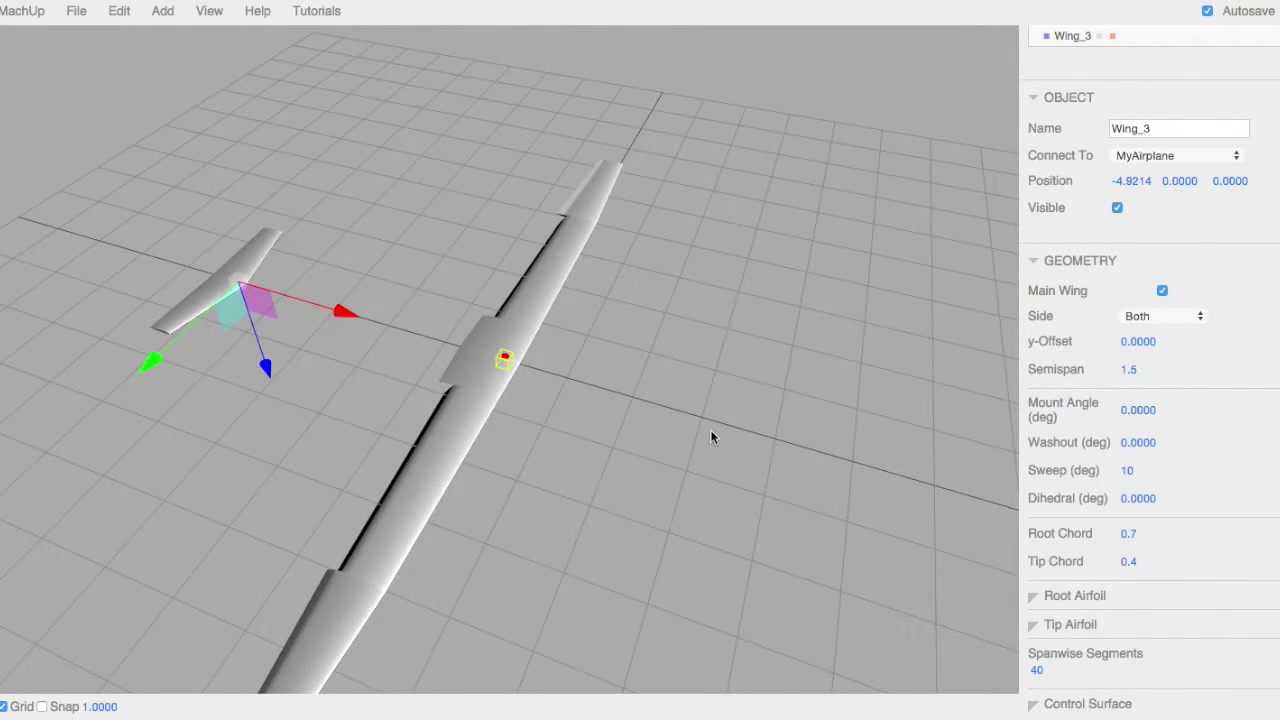
Rename the tail wing as H-STAB
{"action": "double_click", "coordinate": [1148, 191]}
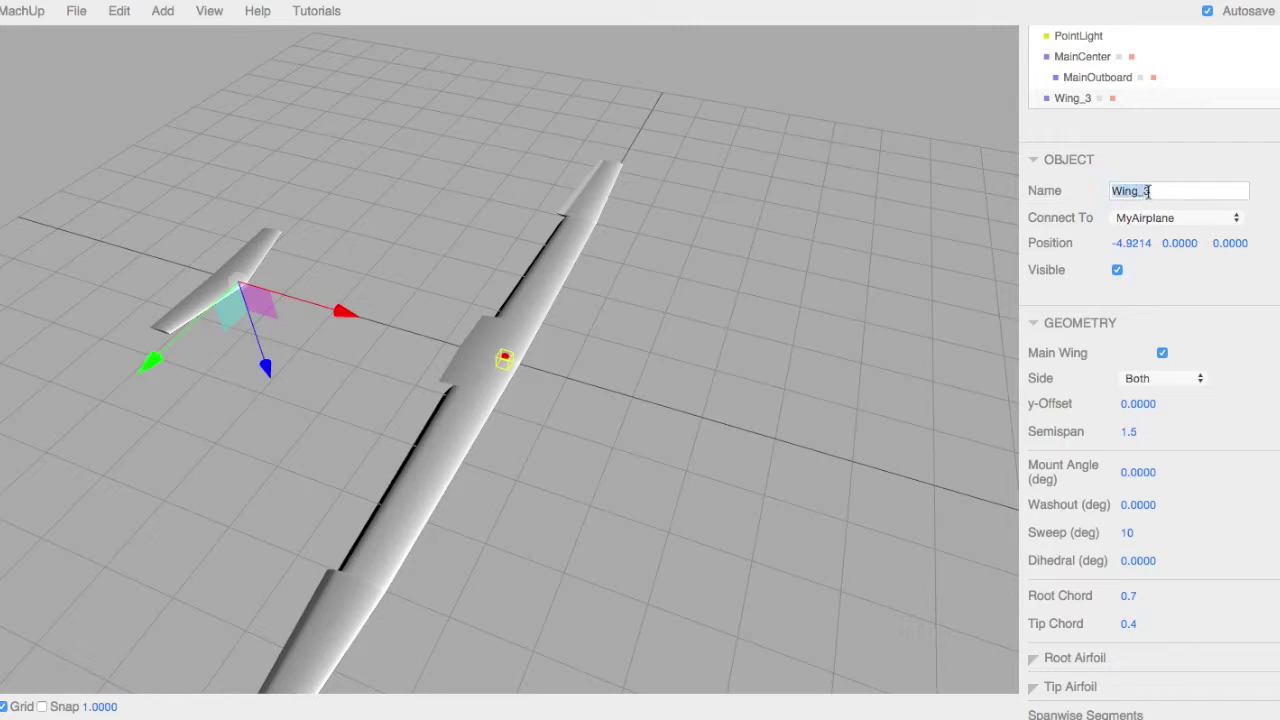
{"action": "type", "text": "H-STAB"}
{"action": "key", "text": "Return"}
Duplicate the H-STAB wing and name the copy V_STAB
{"action": "key", "text": "ctrl+d"}
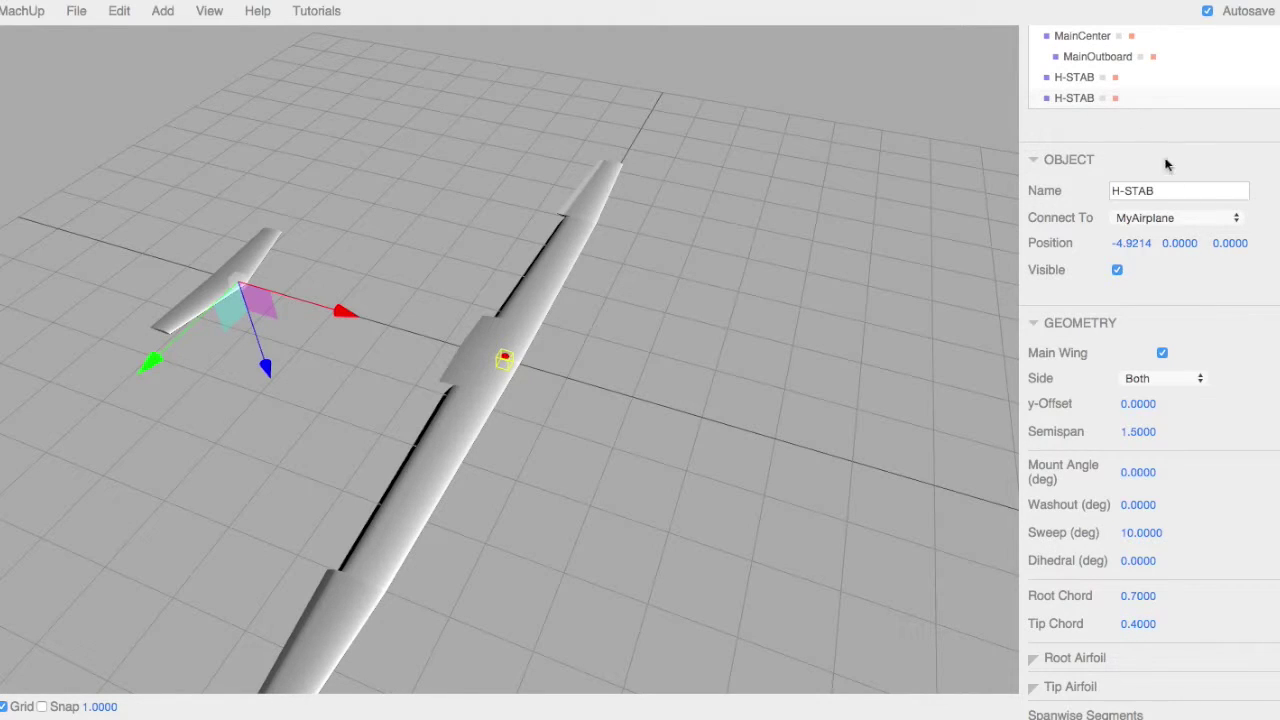
{"action": "left_click", "coordinate": [1163, 195]}
{"action": "key", "text": "BackSpace"}
{"action": "key", "text": "BackSpace"}
{"action": "key", "text": "BackSpace"}
{"action": "type", "text": "V_STA"}
Make V_STAB a right-side-only wing with a dihedral of 90 degrees so it stands upright
{"action": "left_click", "coordinate": [1158, 378]}
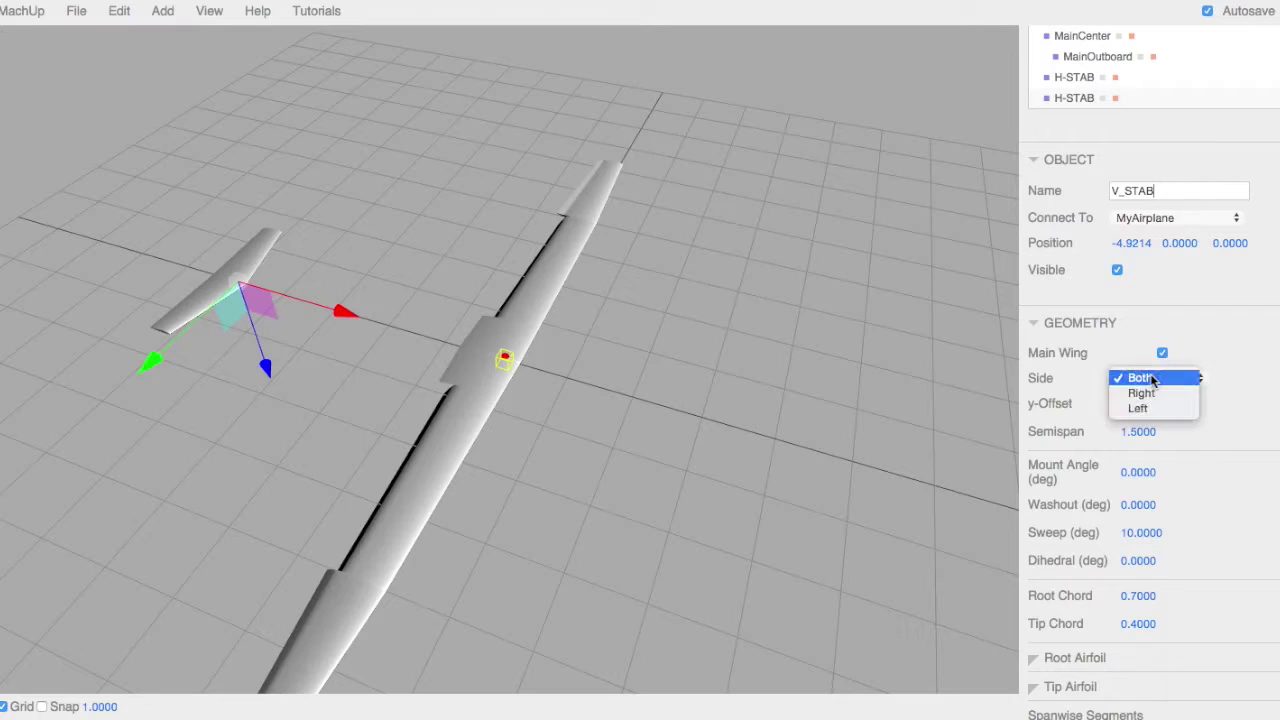
{"action": "left_click", "coordinate": [1156, 392]}
{"action": "scroll", "coordinate": [1158, 405], "scroll_direction": "down", "scroll_amount": 2}
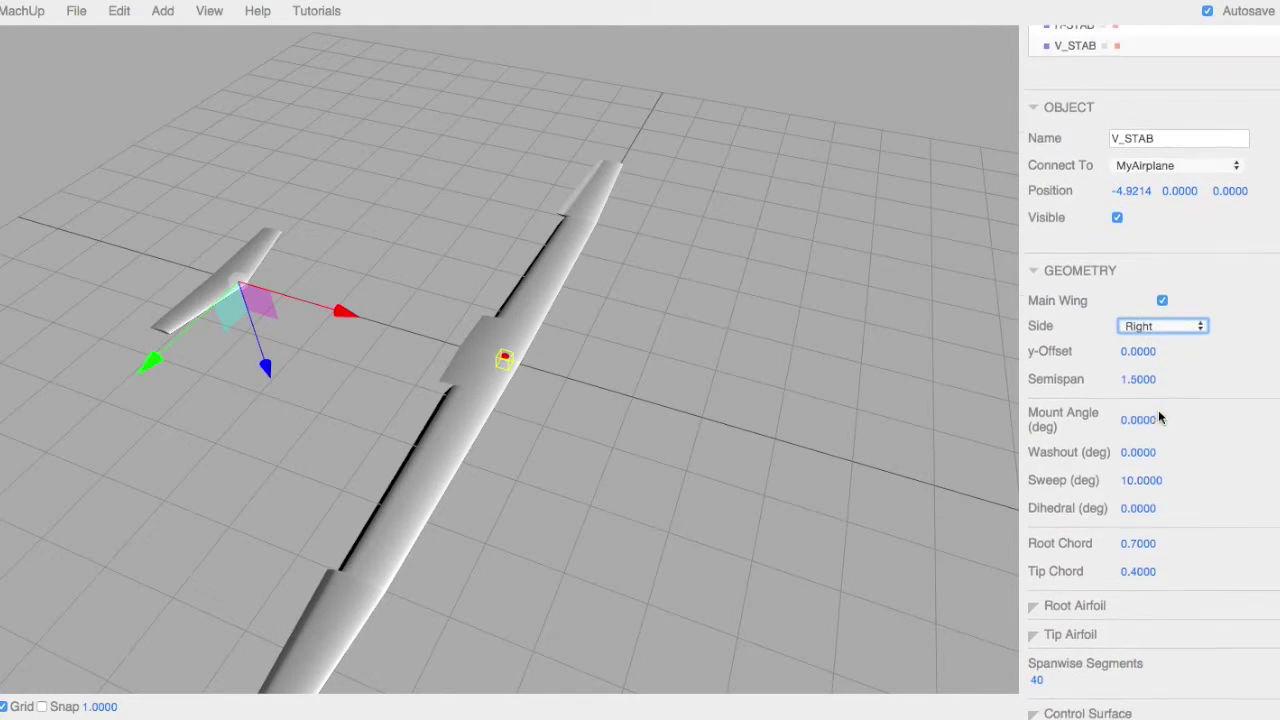
{"action": "left_click", "coordinate": [1138, 488]}
{"action": "type", "text": "90"}
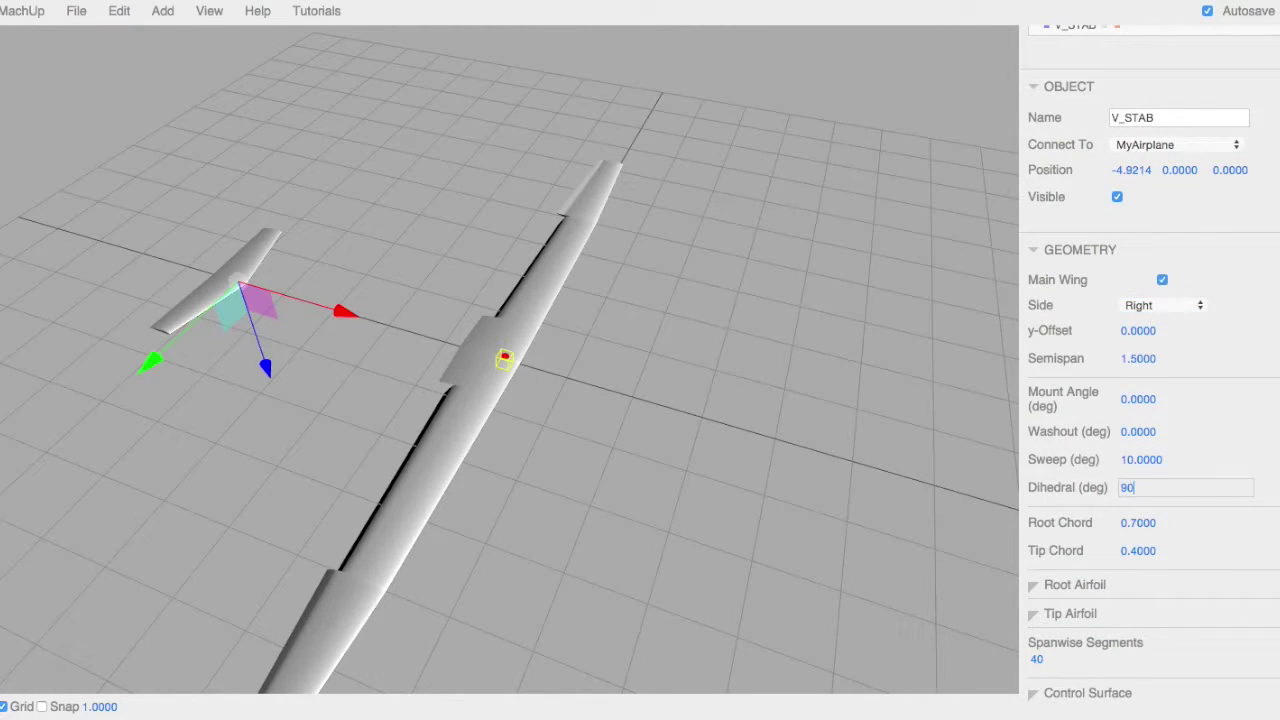
{"action": "key", "text": "Return"}
{"action": "left_click_drag", "start_coordinate": [708, 537], "coordinate": [729, 514]}
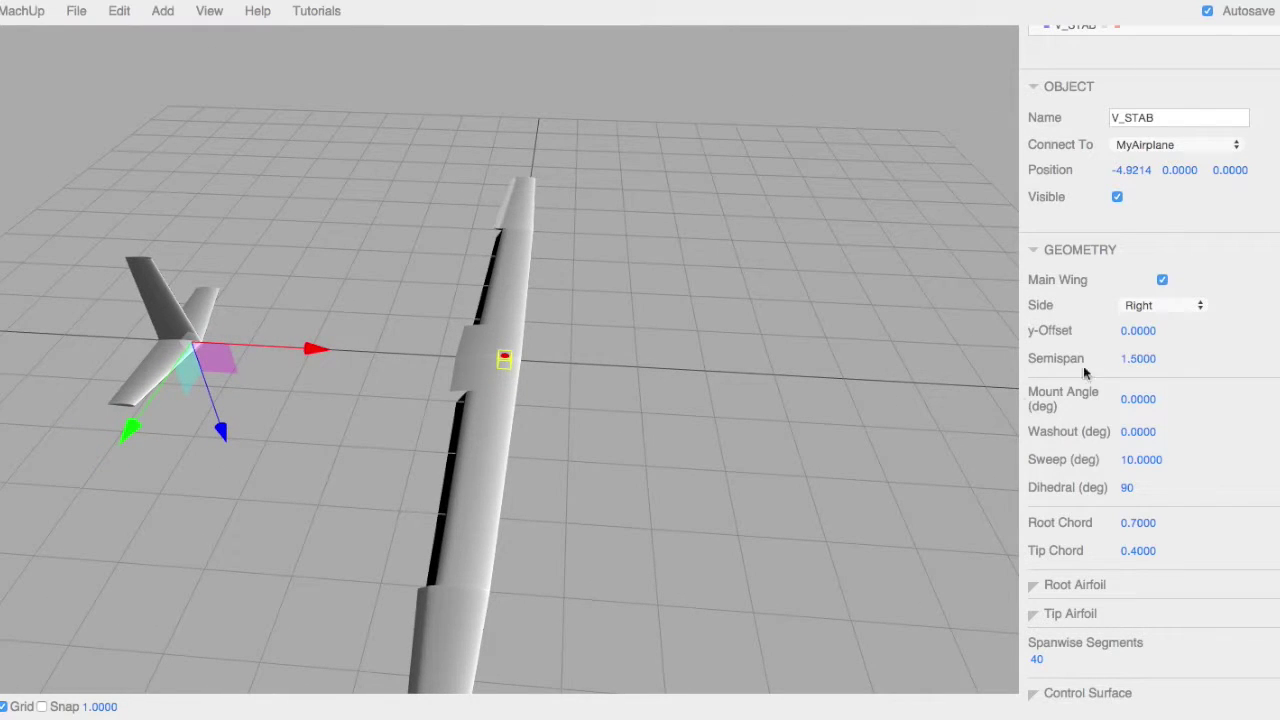
Set the V_STAB wing's semispan to 1.2
{"action": "left_click", "coordinate": [1135, 359]}
{"action": "type", "text": "1.2"}
{"action": "key", "text": "Return"}
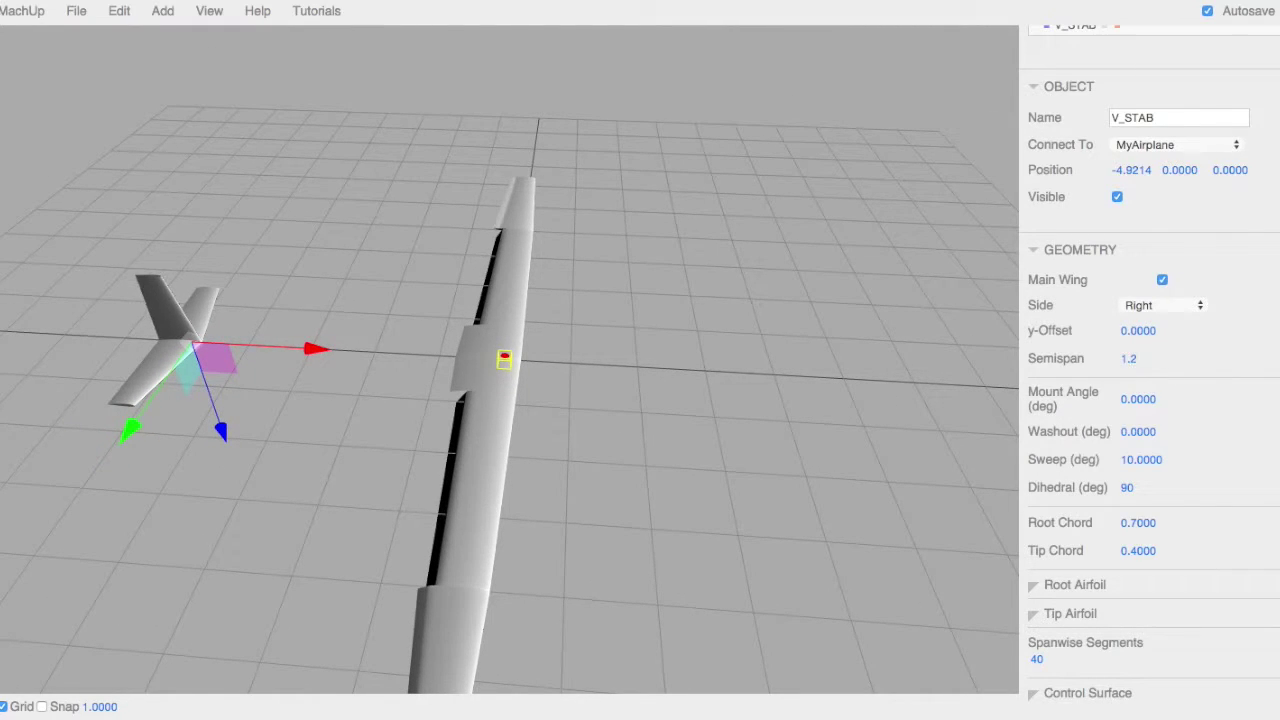
Enable a control surface on the V_STAB wing
{"action": "scroll", "coordinate": [1155, 518], "scroll_direction": "down", "scroll_amount": 4}
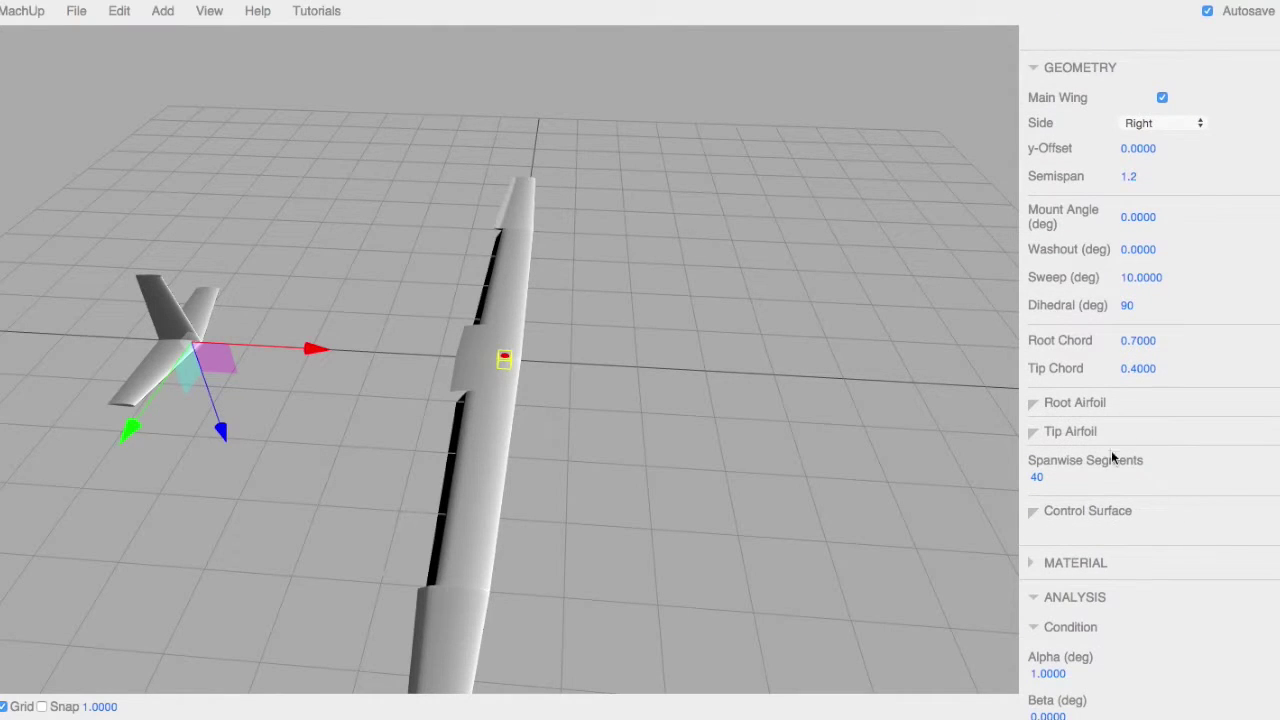
{"action": "left_click", "coordinate": [1108, 511]}
{"action": "left_click", "coordinate": [1118, 514]}
{"action": "left_click", "coordinate": [1118, 515]}
{"action": "left_click", "coordinate": [1163, 541]}
{"action": "scroll", "coordinate": [1166, 543], "scroll_direction": "down", "scroll_amount": 6}
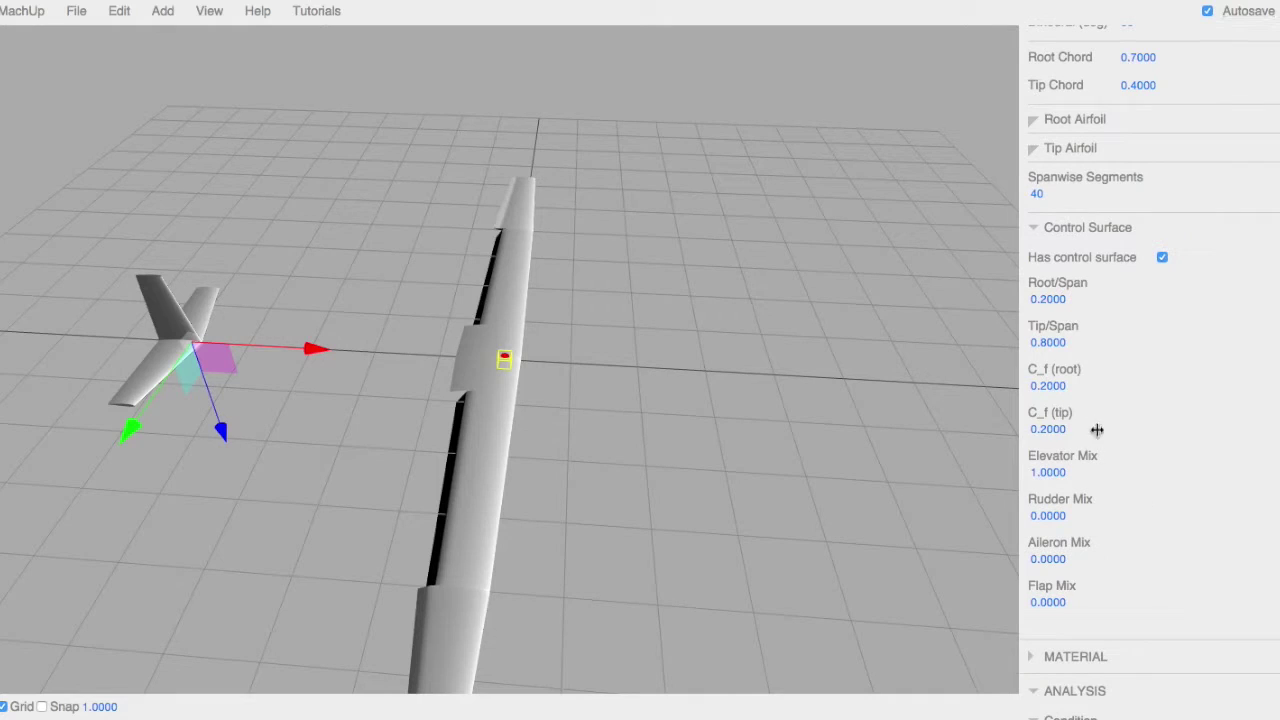
Set the V_STAB control surface's Root/Span to 0.1 and its Tip/Span to 1
{"action": "left_click", "coordinate": [1051, 297]}
{"action": "type", "text": ".1"}
{"action": "left_click", "coordinate": [1058, 343]}
{"action": "type", "text": "1"}
{"action": "key", "text": "Tab"}
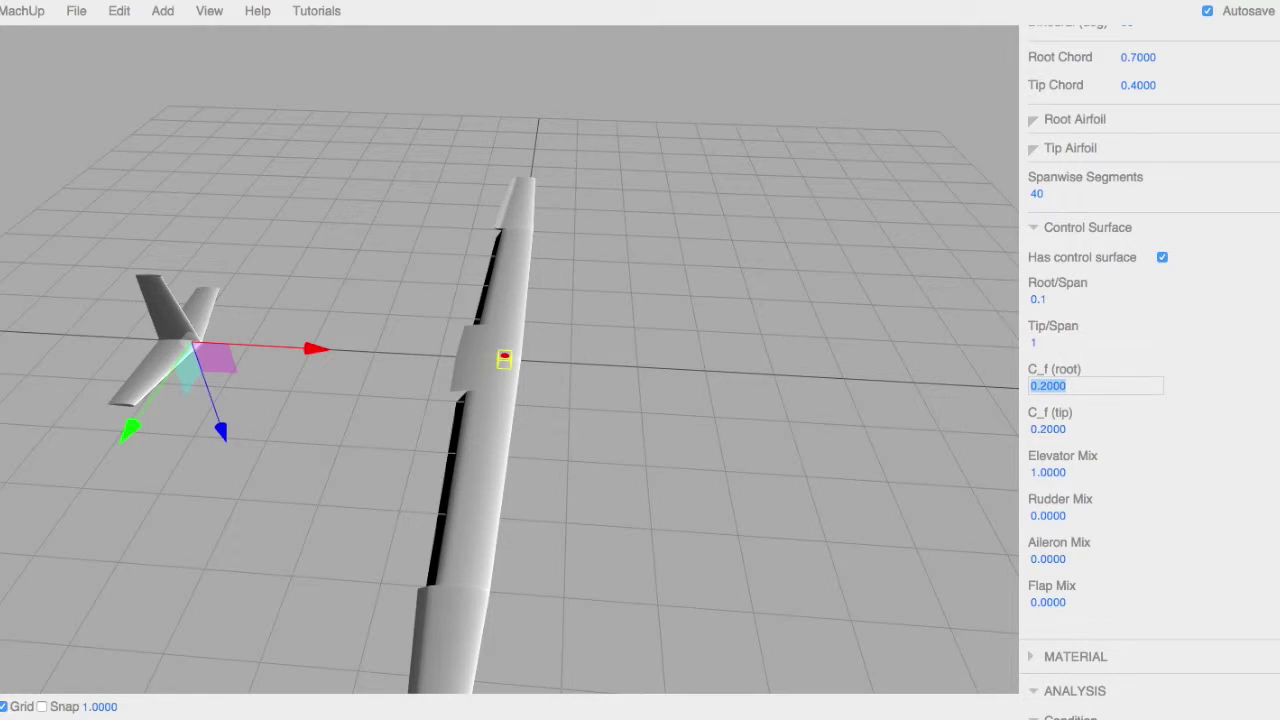
Set the V_STAB control surface's Elevator Mix to 0 and its Rudder Mix to 1
{"action": "key", "text": "Tab"}
{"action": "key", "text": "Tab"}
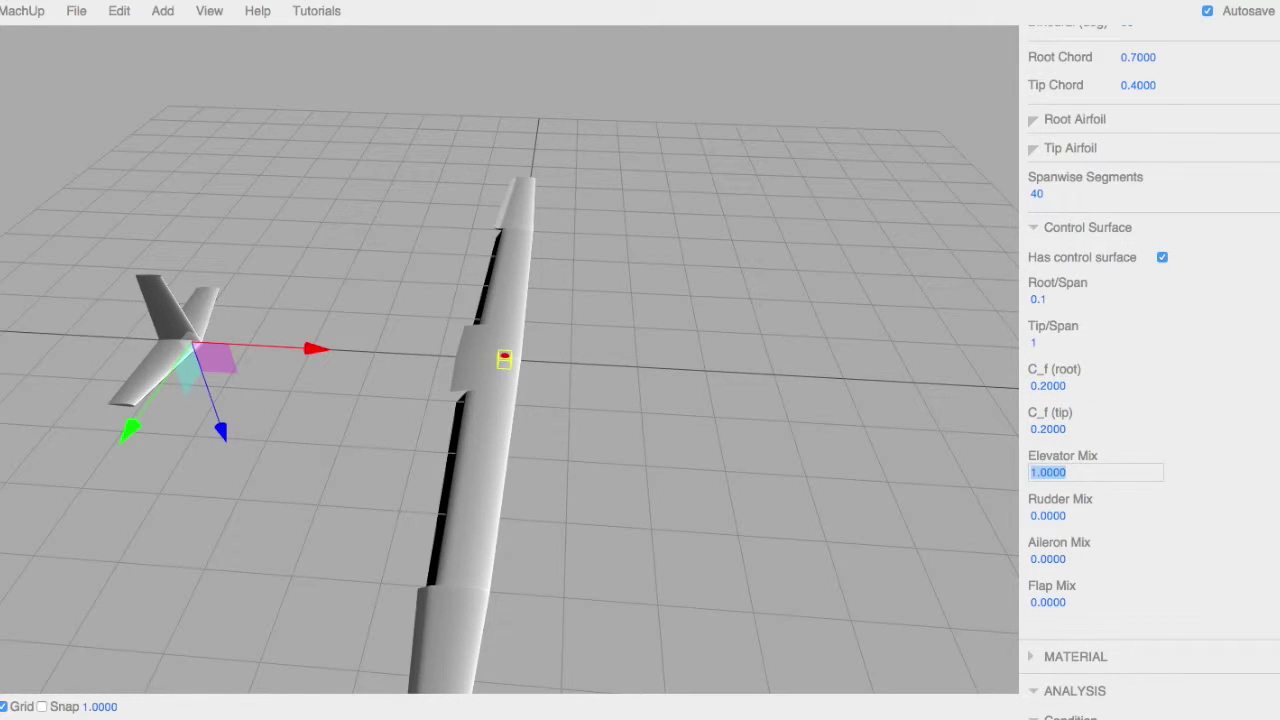
{"action": "type", "text": "0"}
{"action": "key", "text": "Tab"}
{"action": "type", "text": "1"}
{"action": "key", "text": "Return"}
Enable a control surface on the H-STAB wing
{"action": "scroll", "coordinate": [1179, 240], "scroll_direction": "up", "scroll_amount": 4}
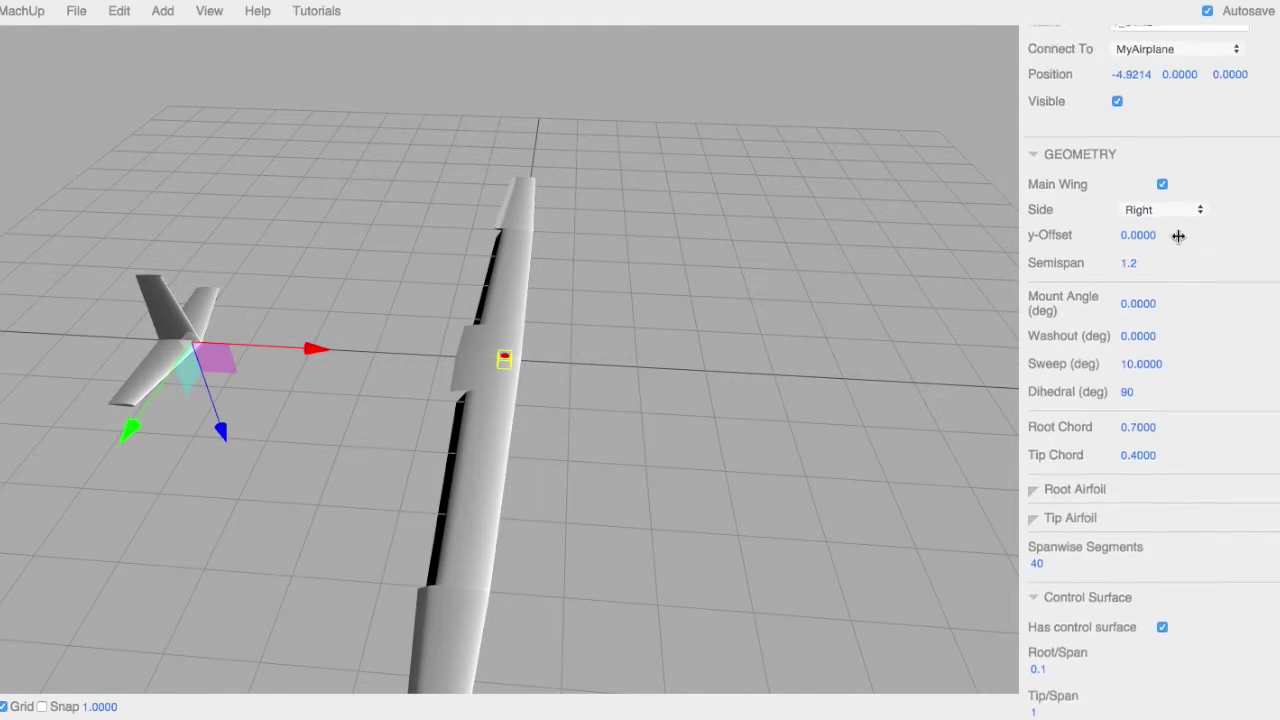
{"action": "scroll", "coordinate": [1179, 236], "scroll_direction": "up", "scroll_amount": 3}
{"action": "left_click", "coordinate": [1088, 162]}
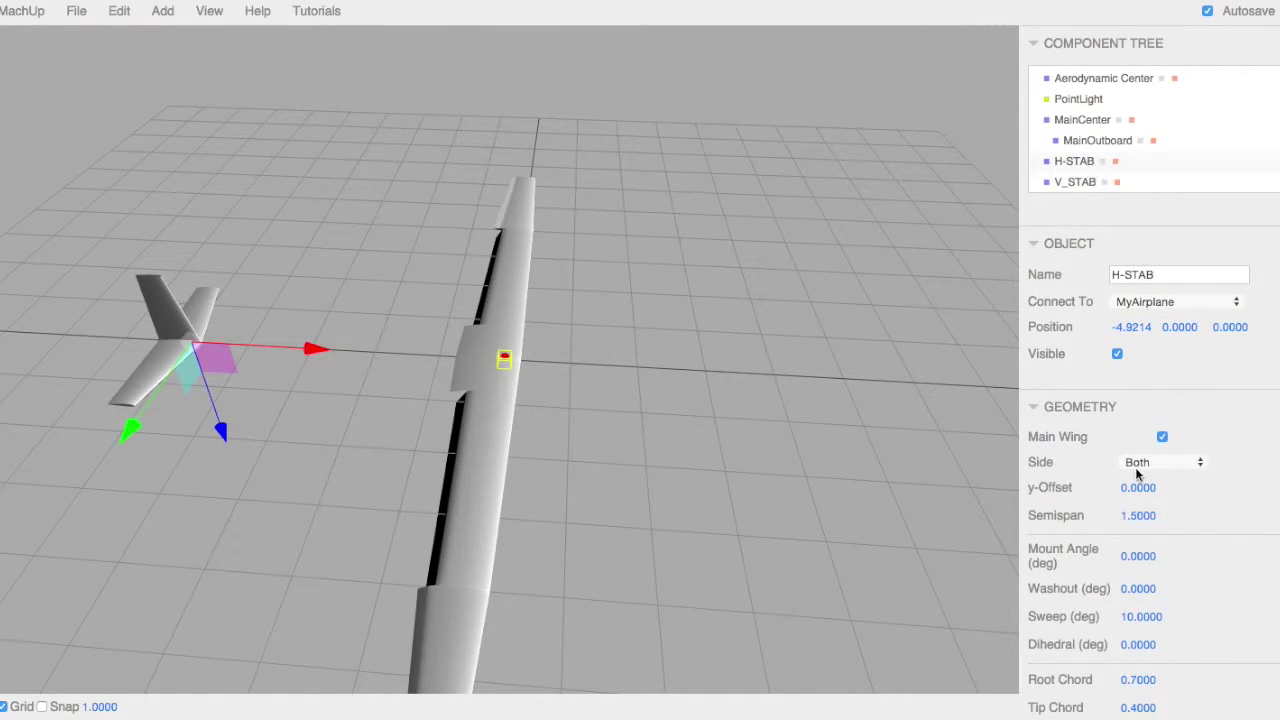
{"action": "scroll", "coordinate": [1137, 474], "scroll_direction": "down", "scroll_amount": 10}
{"action": "left_click", "coordinate": [1077, 253]}
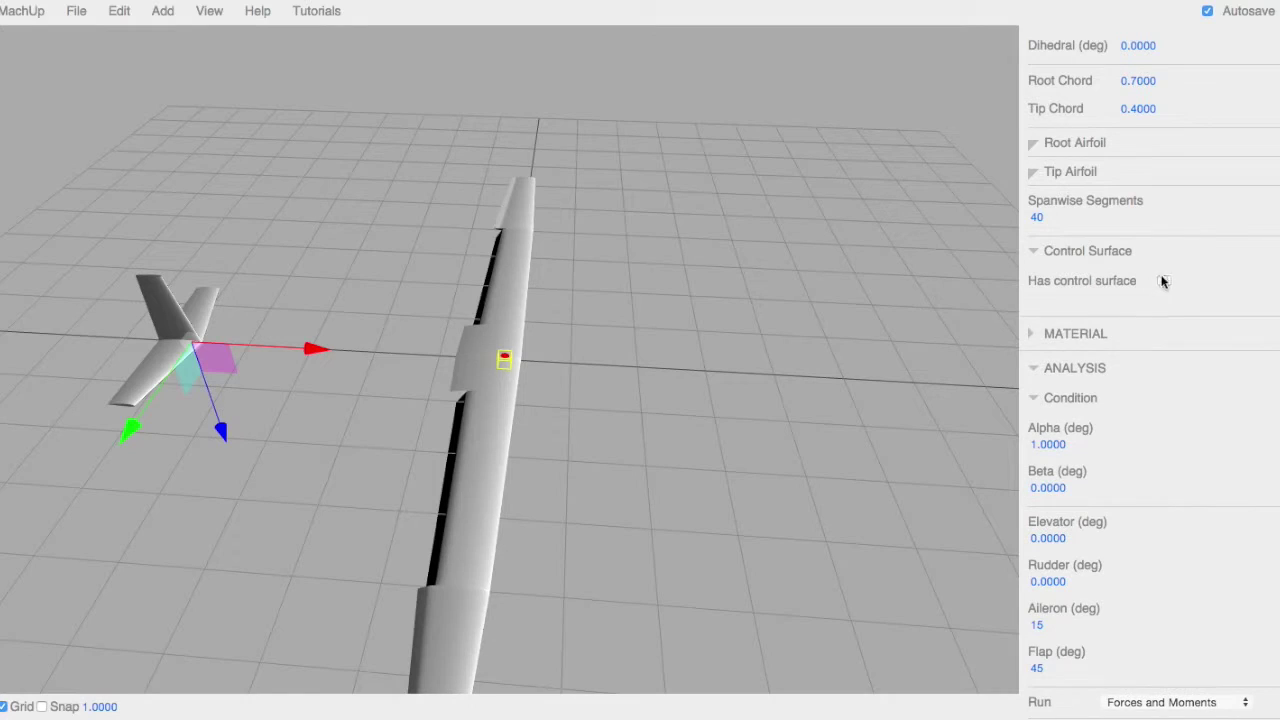
{"action": "left_click", "coordinate": [1162, 282]}
Set the H-STAB control surface's Root/Span to 0 and its Tip/Span to 1, and collapse the control surface settings
{"action": "left_click", "coordinate": [1045, 323]}
{"action": "type", "text": "0"}
{"action": "key", "text": "Tab"}
{"action": "type", "text": "1"}
{"action": "key", "text": "Tab"}
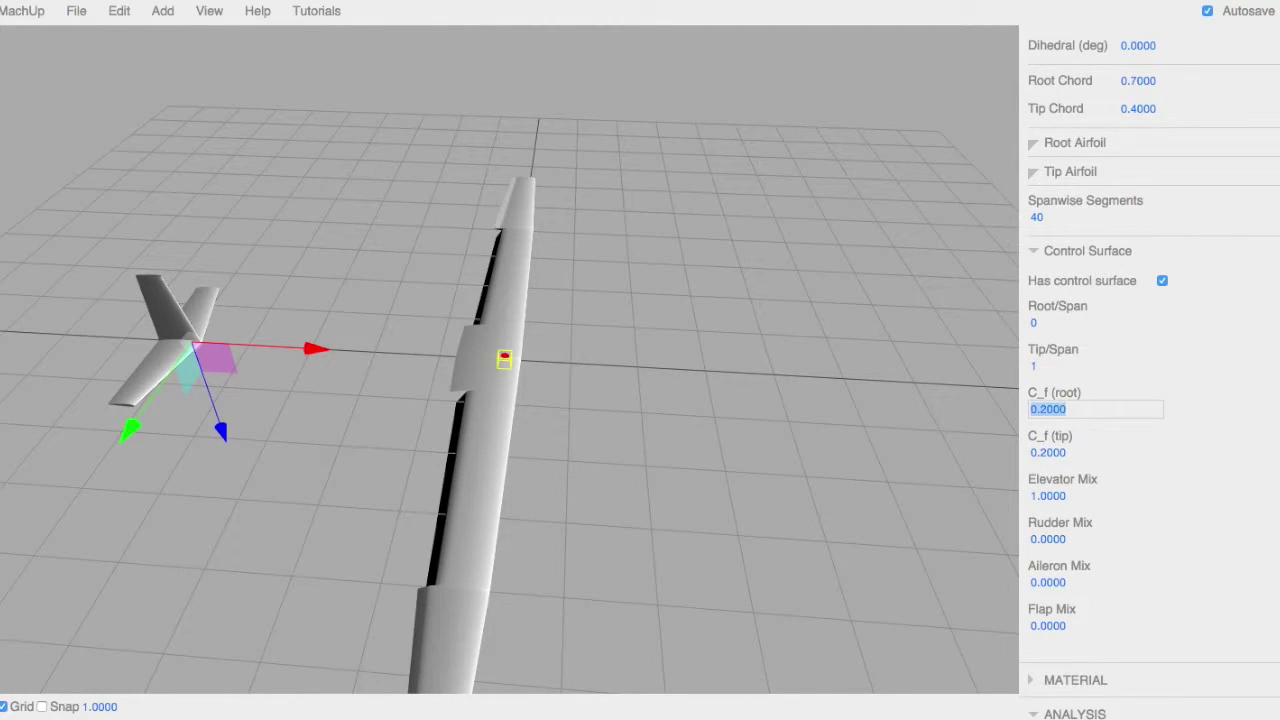
{"action": "key", "text": "Tab"}
{"action": "key", "text": "Tab"}
{"action": "scroll", "coordinate": [1192, 345], "scroll_direction": "up", "scroll_amount": 2}
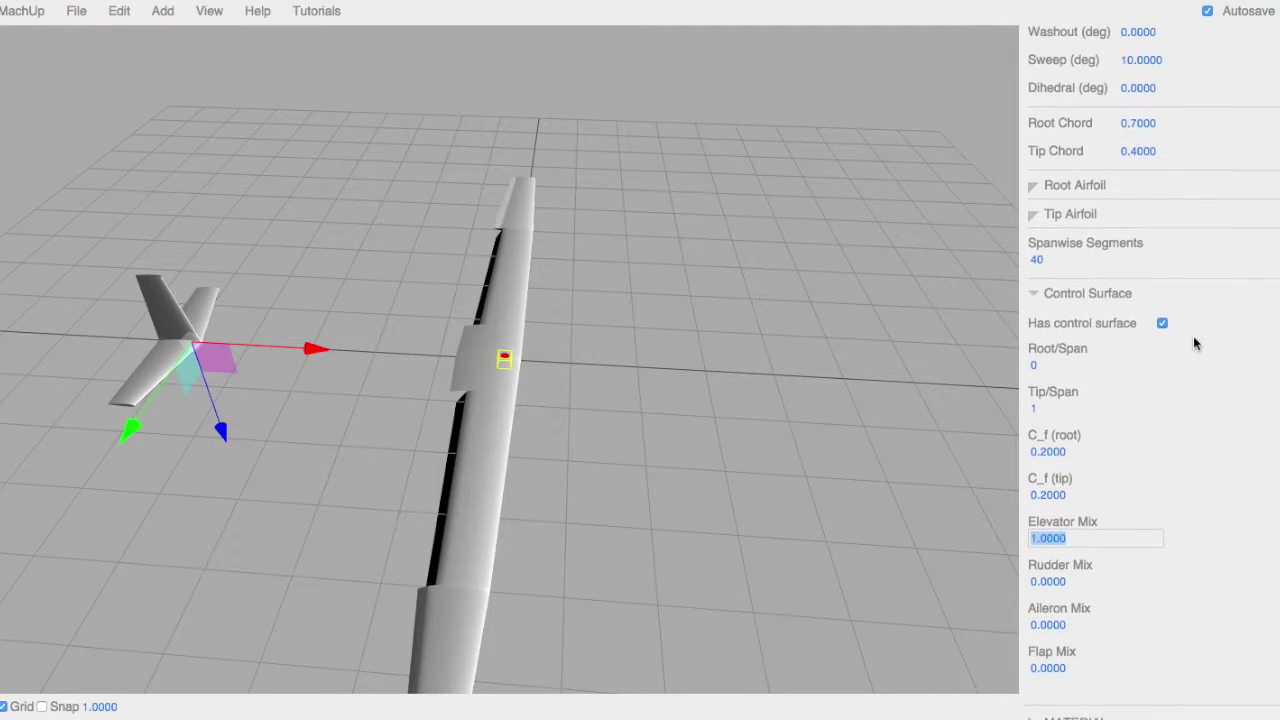
{"action": "left_click", "coordinate": [1048, 308]}
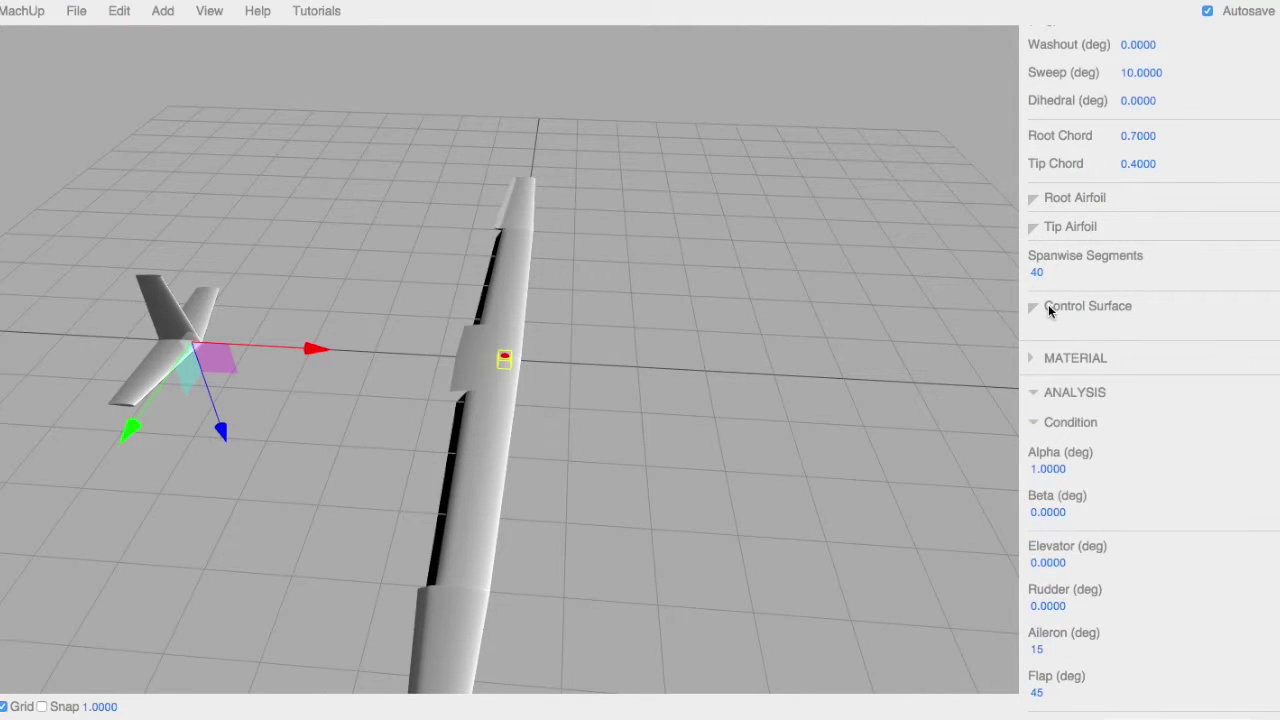
Set the elevator deflection in the analysis condition to 15 degrees
{"action": "scroll", "coordinate": [1051, 310], "scroll_direction": "down", "scroll_amount": 5}
{"action": "left_click", "coordinate": [1050, 415]}
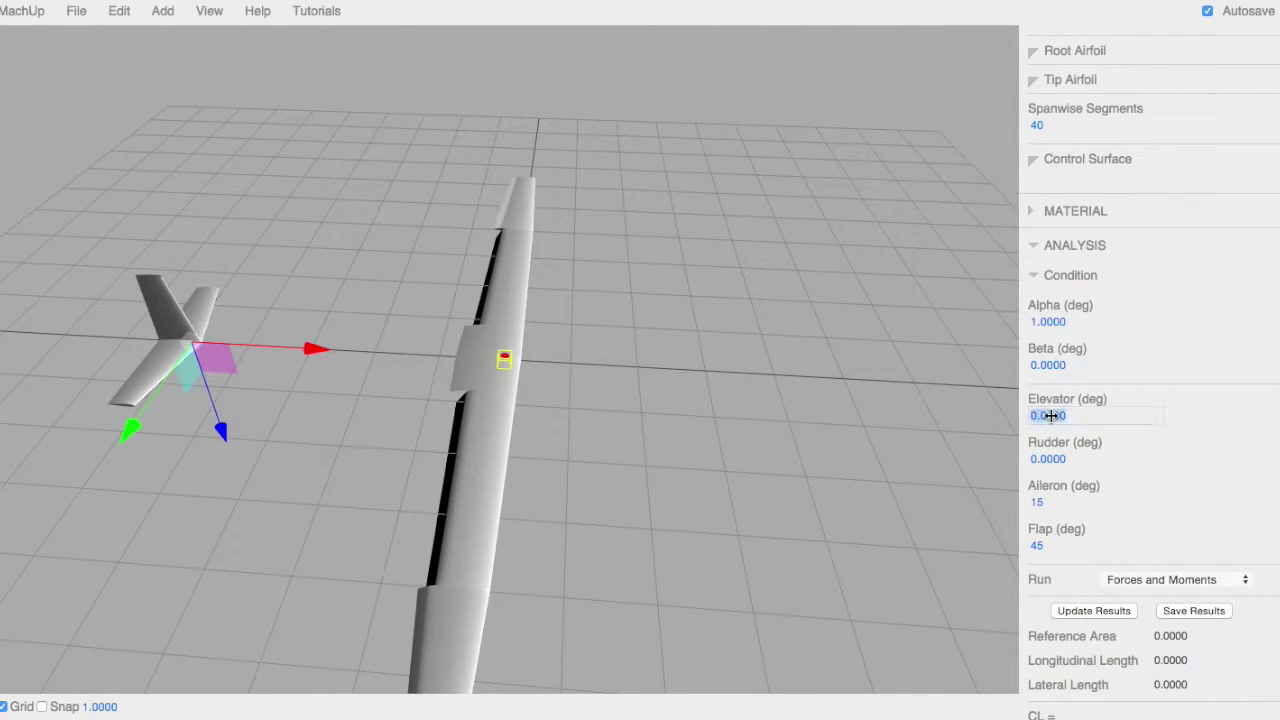
{"action": "type", "text": "15"}
{"action": "key", "text": "Return"}
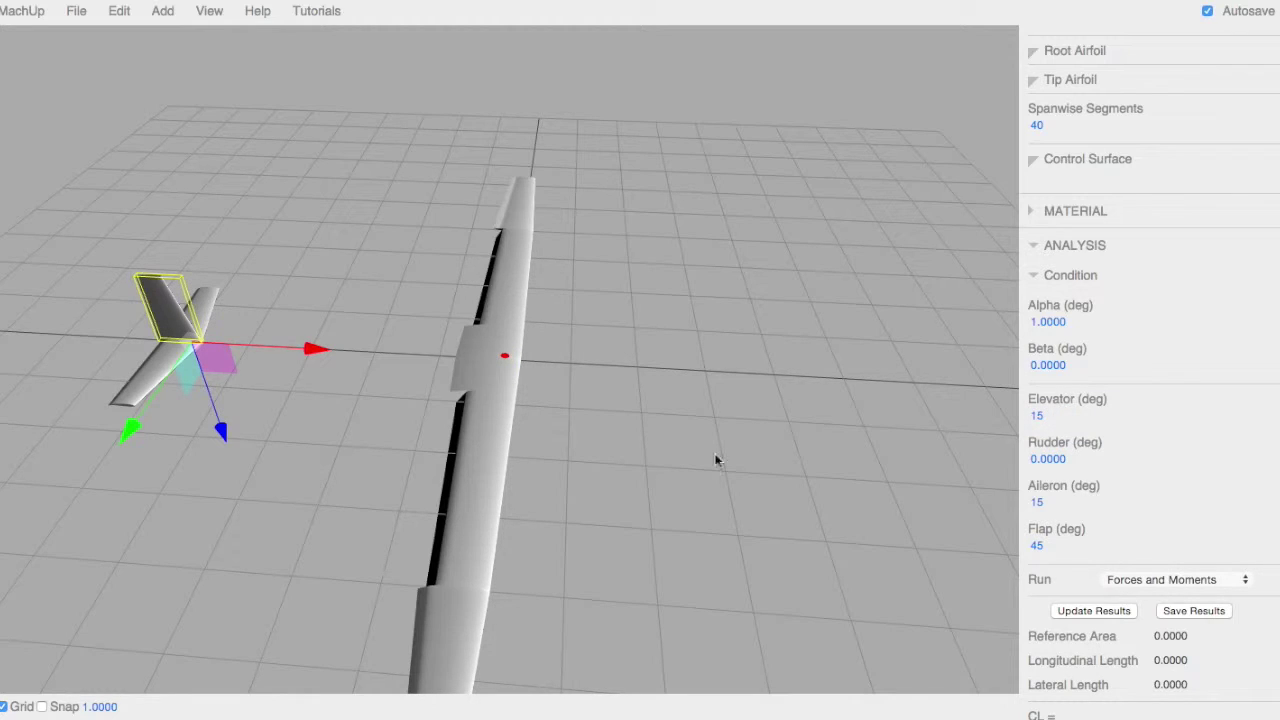
Set the rudder deflection in the analysis condition to 15 degrees and inspect the deflected tail surfaces up close
{"action": "left_click", "coordinate": [1040, 458]}
{"action": "type", "text": "15"}
{"action": "key", "text": "Return"}
{"action": "left_click_drag", "start_coordinate": [314, 532], "coordinate": [510, 318]}
{"action": "scroll", "coordinate": [189, 546], "scroll_direction": "up", "scroll_amount": 5}
{"action": "scroll", "coordinate": [517, 274], "scroll_direction": "down", "scroll_amount": 5}
{"action": "left_click_drag", "start_coordinate": [576, 351], "coordinate": [269, 403]}
{"action": "left_click", "coordinate": [267, 405]}
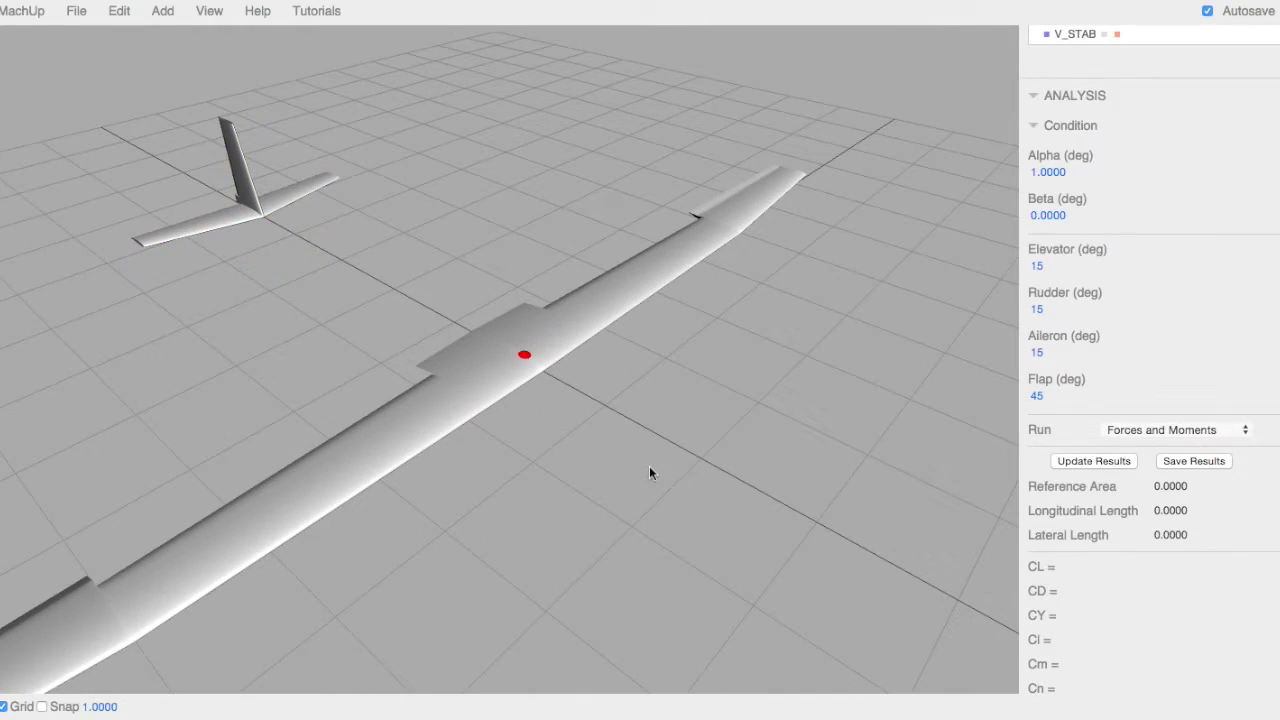
Add a sphere to the airplane and stretch it along its length with an X scale of 5
{"action": "scroll", "coordinate": [649, 472], "scroll_direction": "down", "scroll_amount": 3}
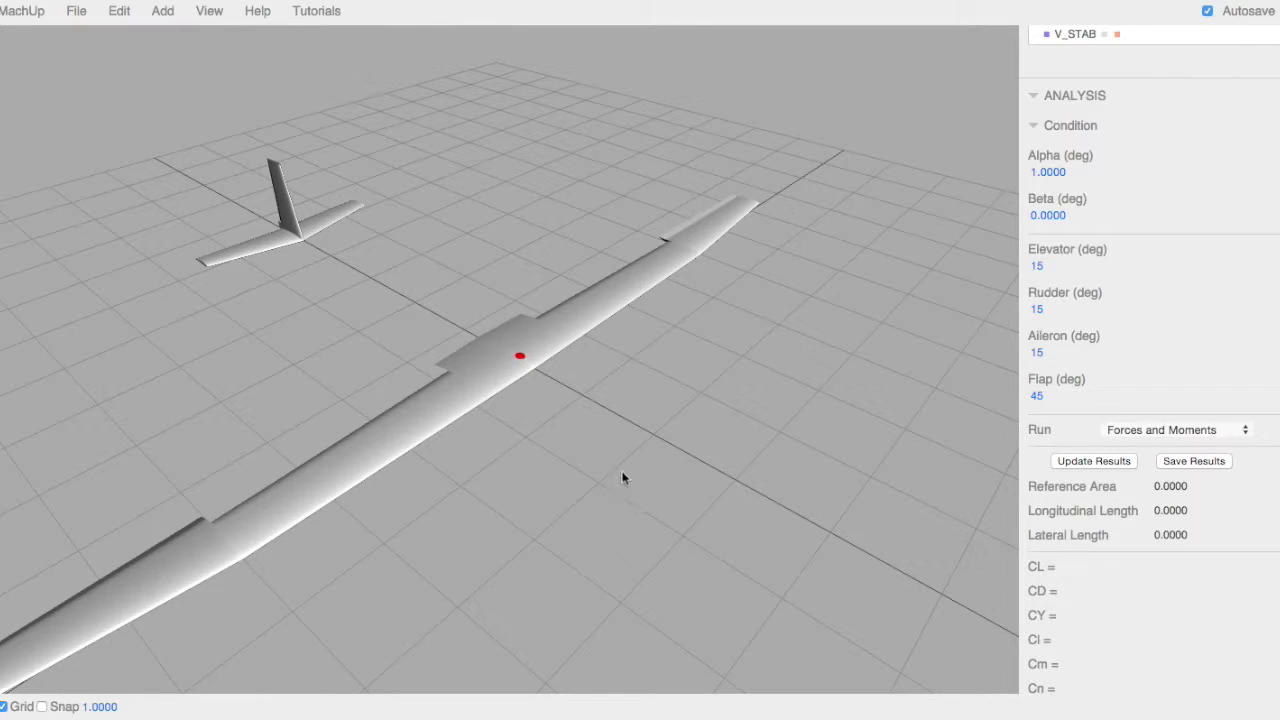
{"action": "right_click_drag", "start_coordinate": [577, 488], "coordinate": [682, 443]}
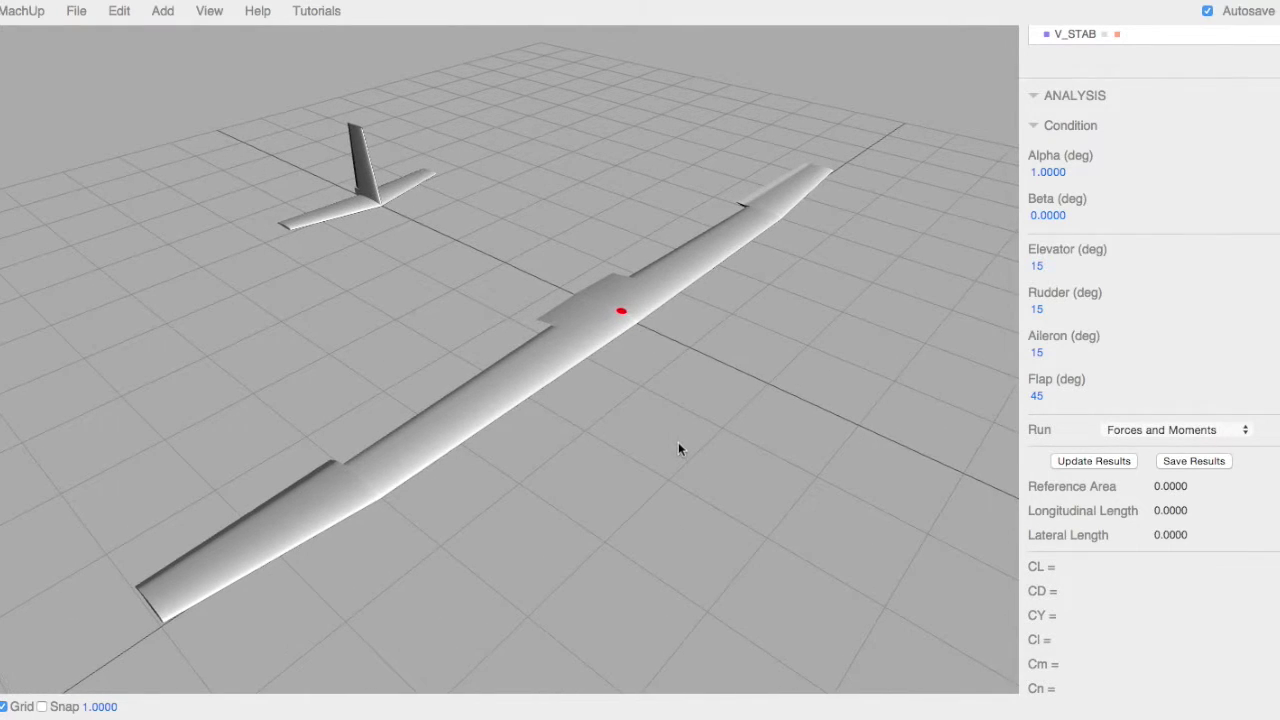
{"action": "left_click_drag", "start_coordinate": [678, 442], "coordinate": [652, 458]}
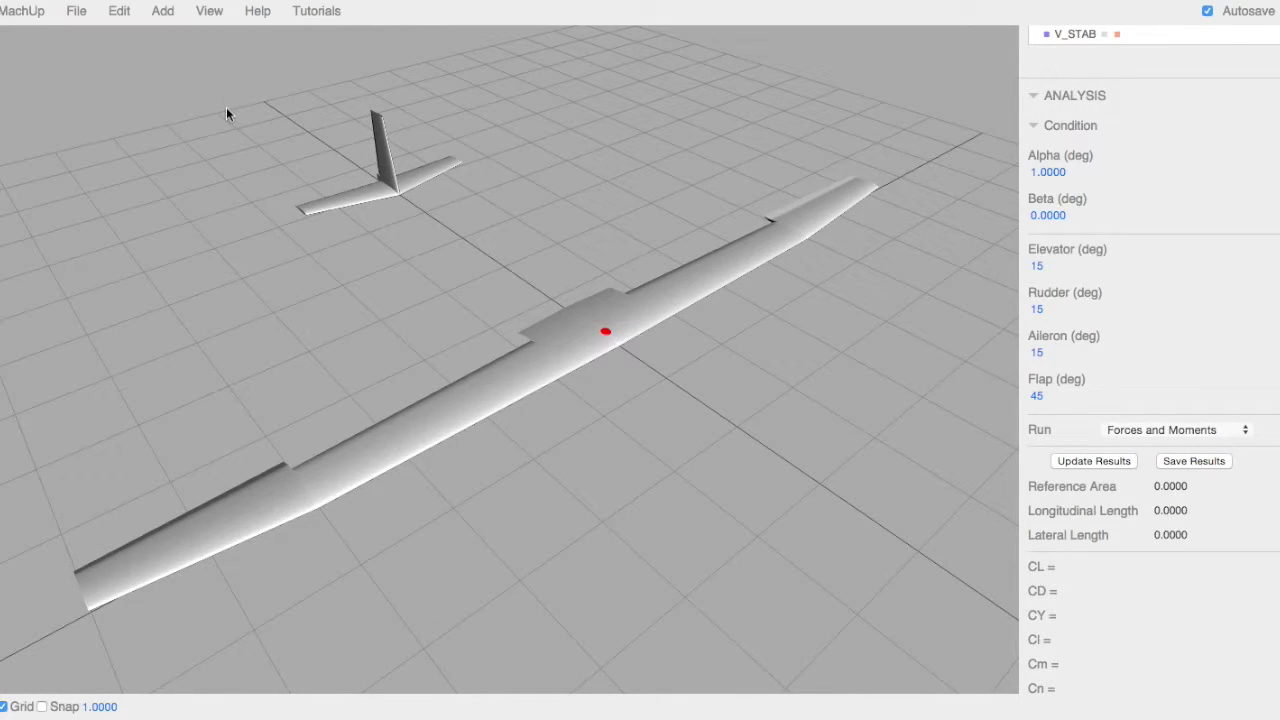
{"action": "mouse_move", "coordinate": [163, 11]}
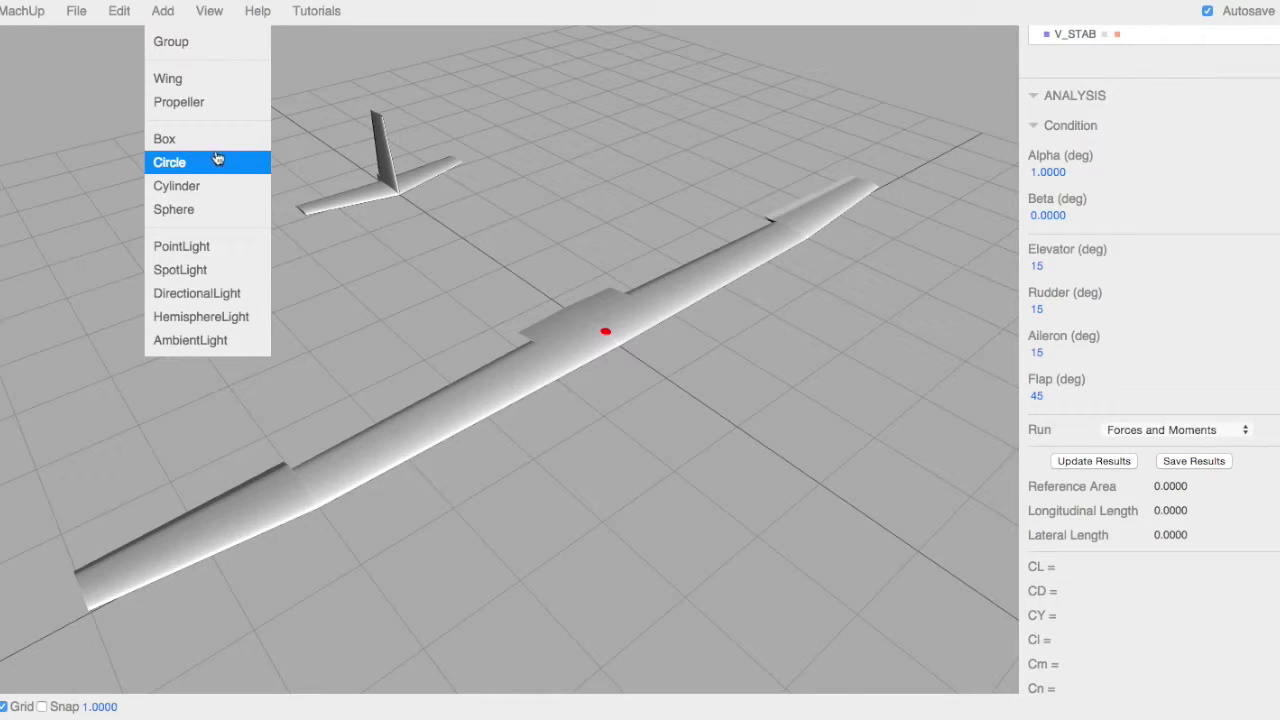
{"action": "left_click", "coordinate": [214, 209]}
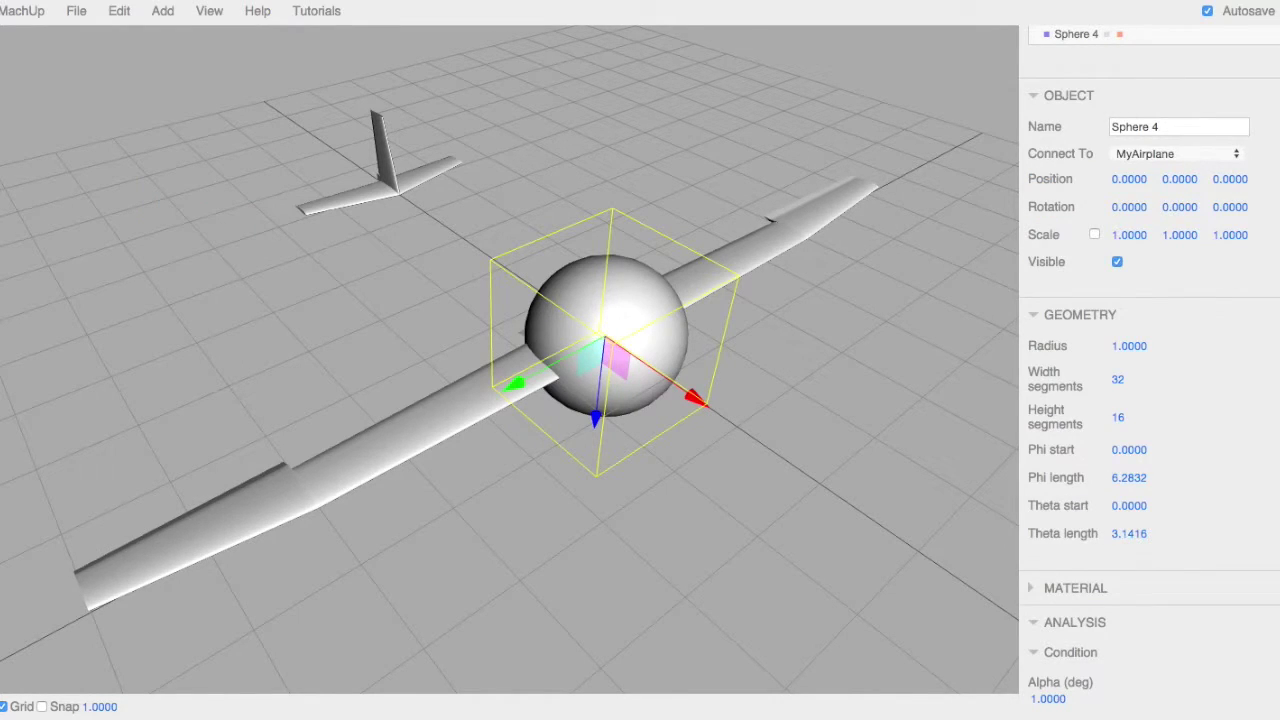
{"action": "left_click", "coordinate": [1133, 237]}
{"action": "type", "text": "5"}
{"action": "key", "text": "Return"}
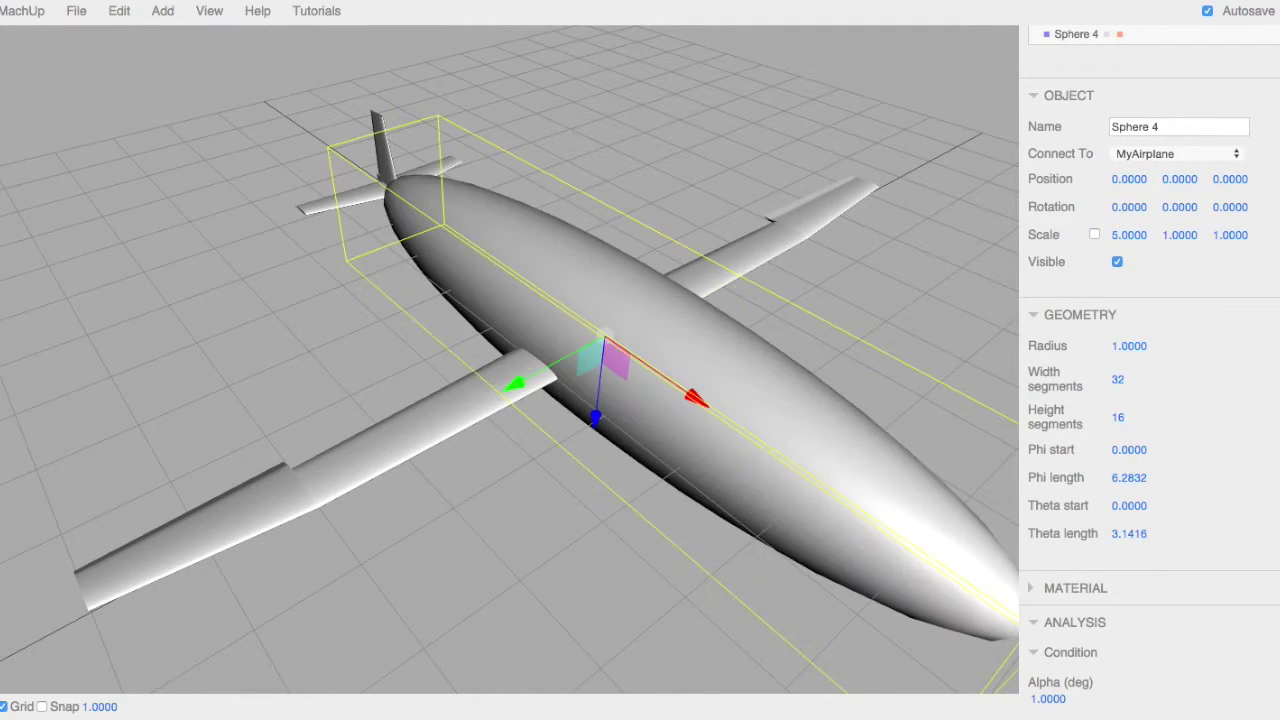
Try radii of 0.2 and 0.3 for the stretched sphere, and settle on 0.35
{"action": "left_click", "coordinate": [1136, 345]}
{"action": "type", "text": "0.2"}
{"action": "key", "text": "Return"}
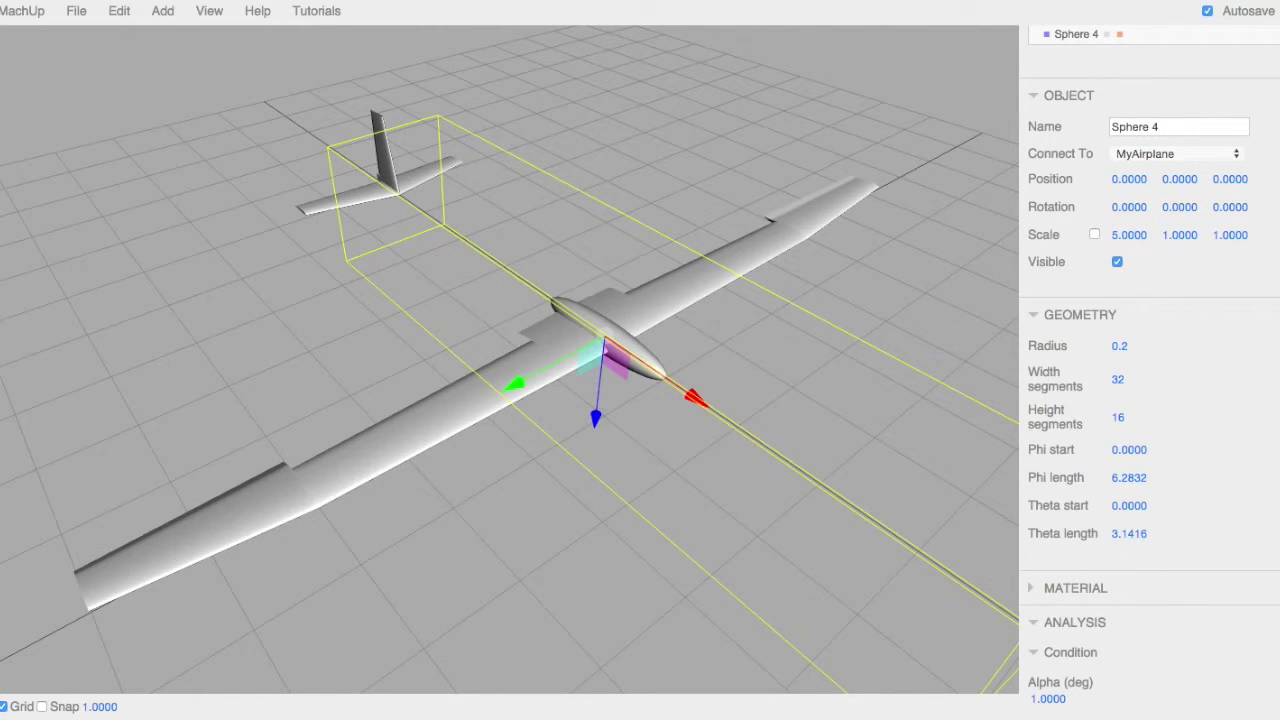
{"action": "left_click", "coordinate": [1123, 346]}
{"action": "type", "text": "0.3"}
{"action": "key", "text": "Return"}
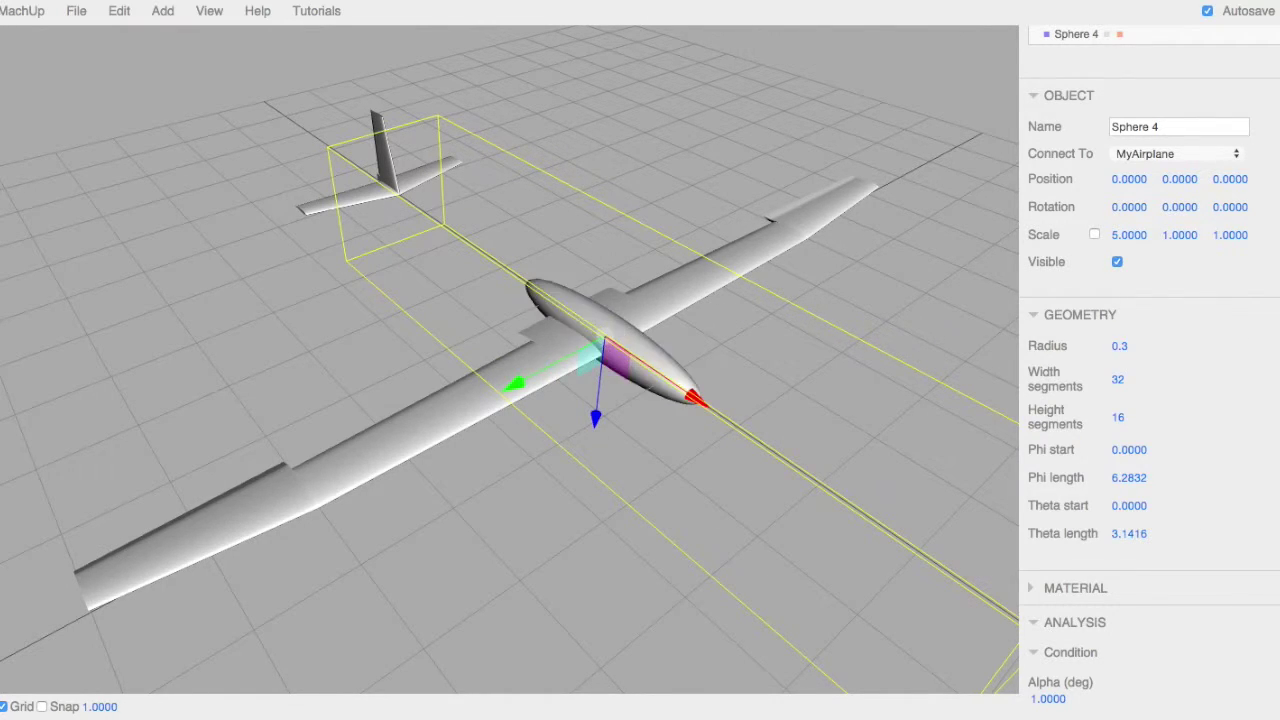
{"action": "left_click", "coordinate": [1127, 345]}
{"action": "type", "text": ".35"}
{"action": "key", "text": "Return"}
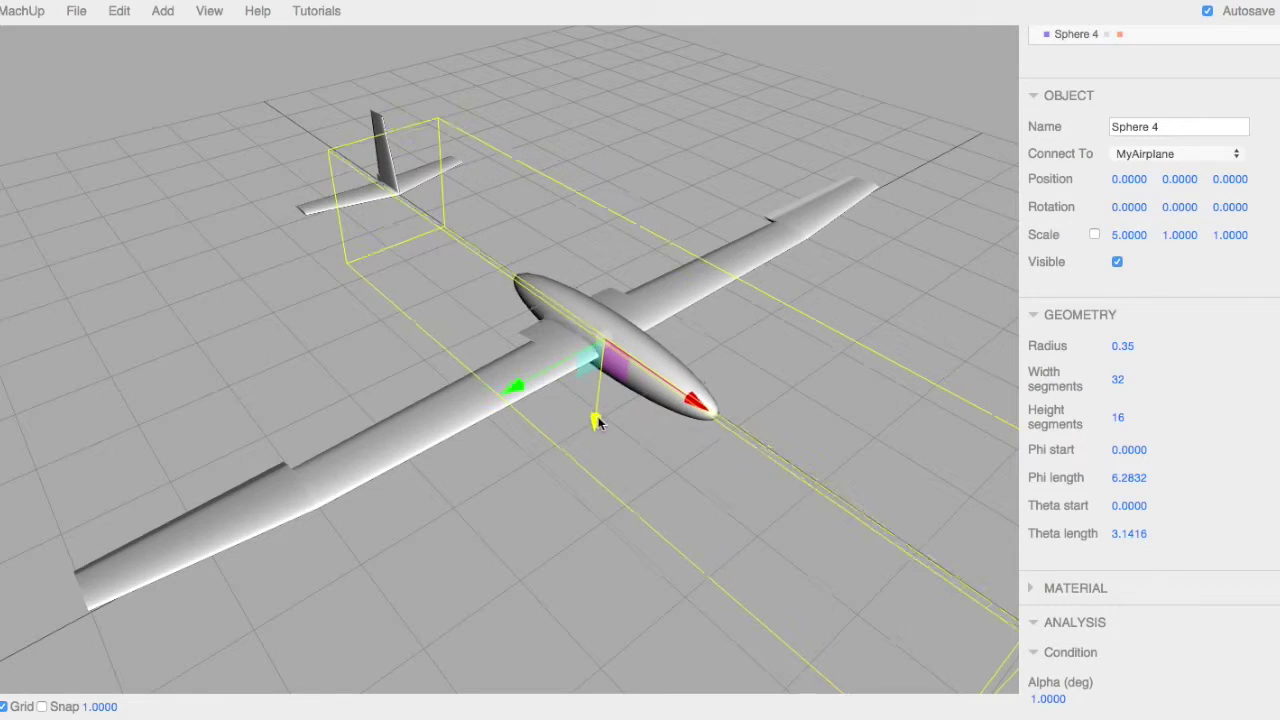
Move the sphere slightly forward and up over the wing centre, to about X 0.07 and Z -0.19
{"action": "left_click_drag", "start_coordinate": [599, 422], "coordinate": [600, 437]}
{"action": "left_click_drag", "start_coordinate": [697, 417], "coordinate": [703, 421]}
{"action": "left_click_drag", "start_coordinate": [573, 552], "coordinate": [639, 562]}
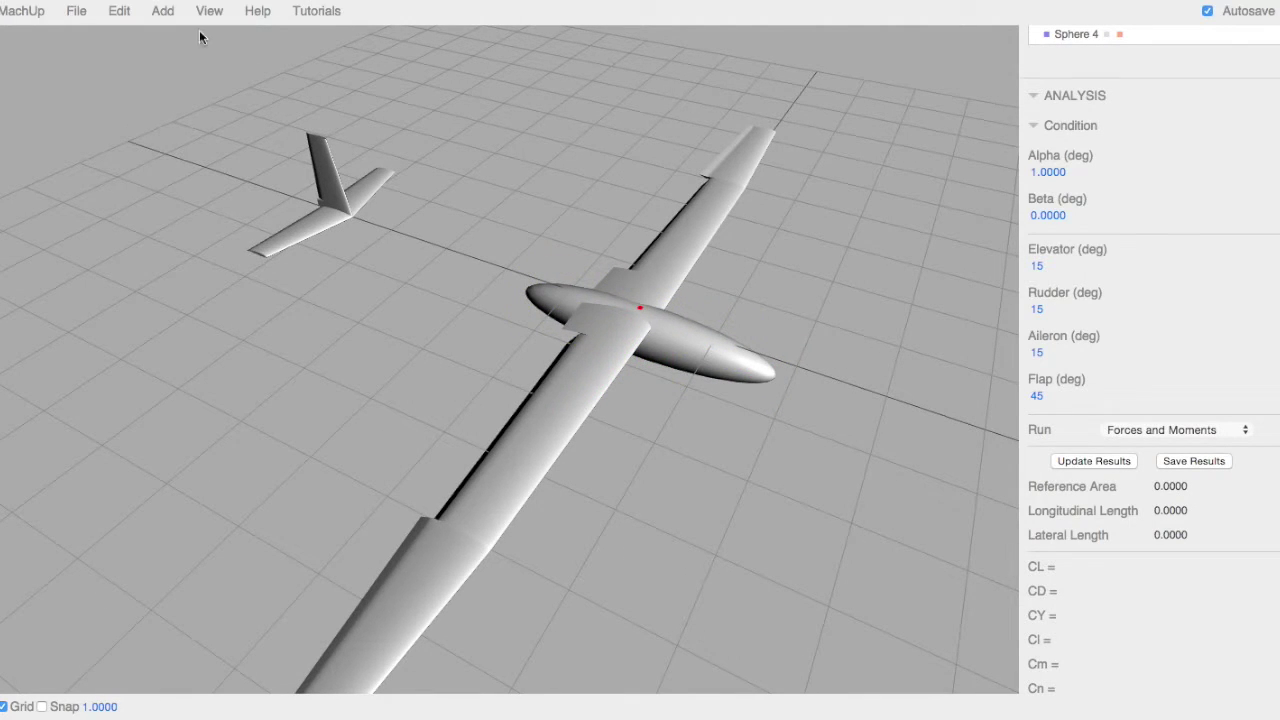
{"action": "left_click", "coordinate": [676, 299]}
{"action": "left_click_drag", "start_coordinate": [642, 409], "coordinate": [630, 403]}
{"action": "left_click_drag", "start_coordinate": [711, 489], "coordinate": [683, 405]}
{"action": "mouse_move", "coordinate": [620, 370]}
{"action": "left_mouse_down"}
{"action": "mouse_move", "coordinate": [698, 463]}
{"action": "mouse_move", "coordinate": [645, 590]}
{"action": "mouse_move", "coordinate": [620, 392]}
{"action": "left_mouse_up"}
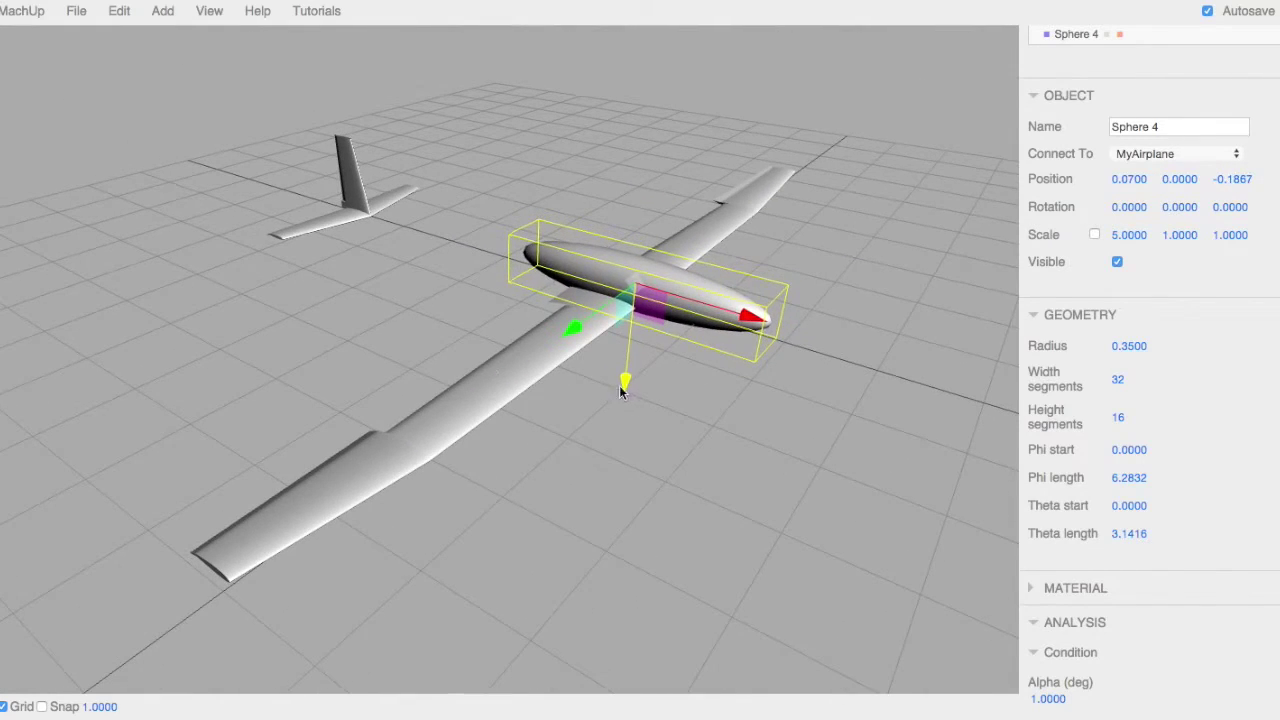
Add a cylinder and connect it to MyAirplane instead of the sphere
{"action": "left_click", "coordinate": [122, 16]}
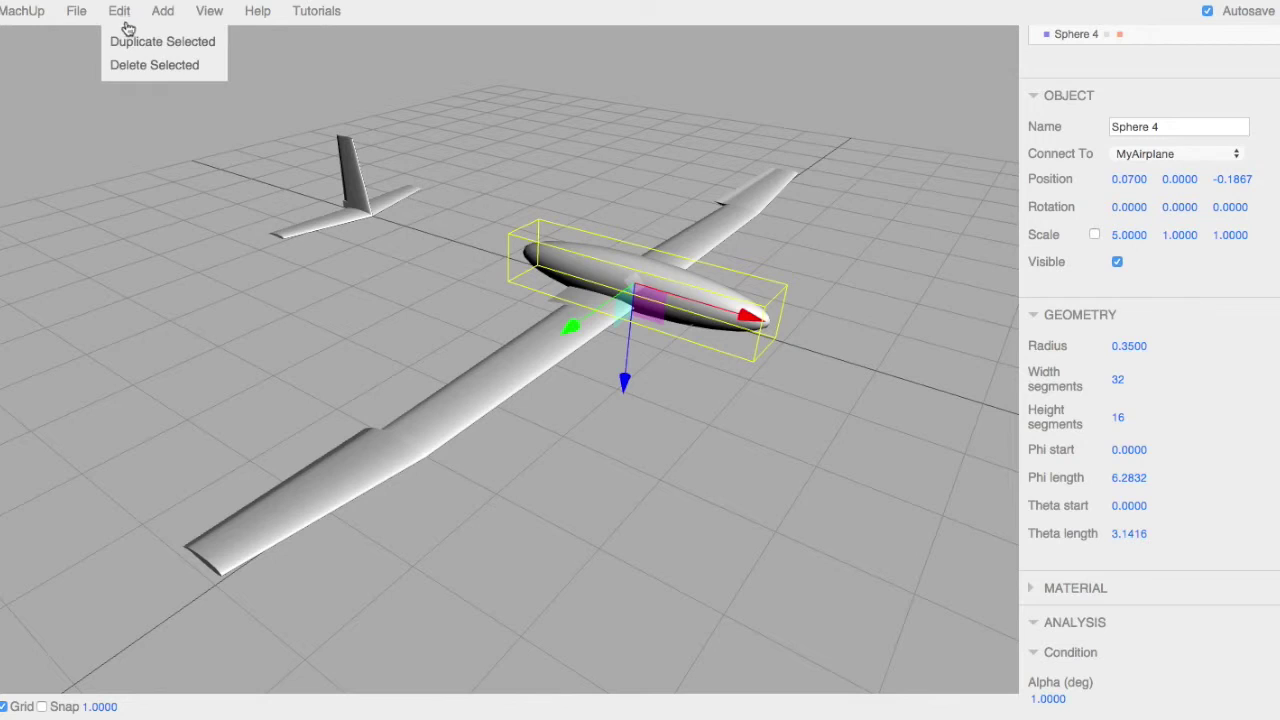
{"action": "left_click", "coordinate": [213, 193]}
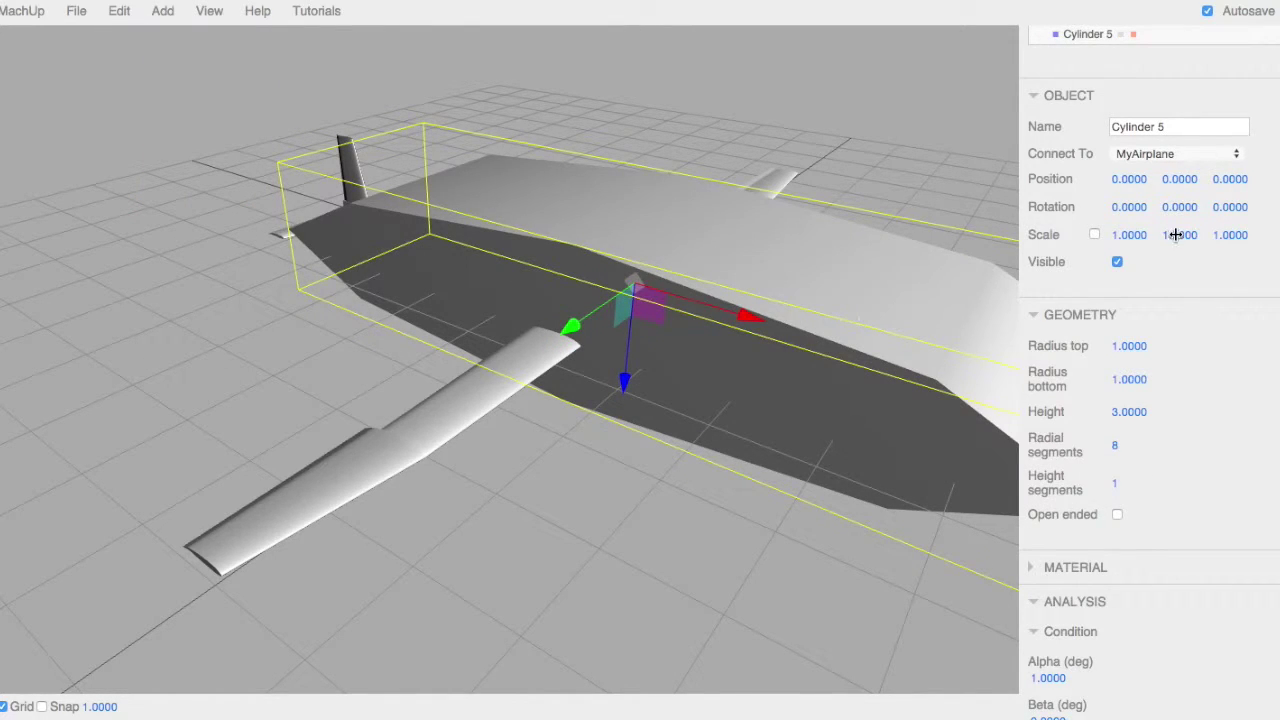
{"action": "scroll", "coordinate": [1215, 240], "scroll_direction": "up", "scroll_amount": 3}
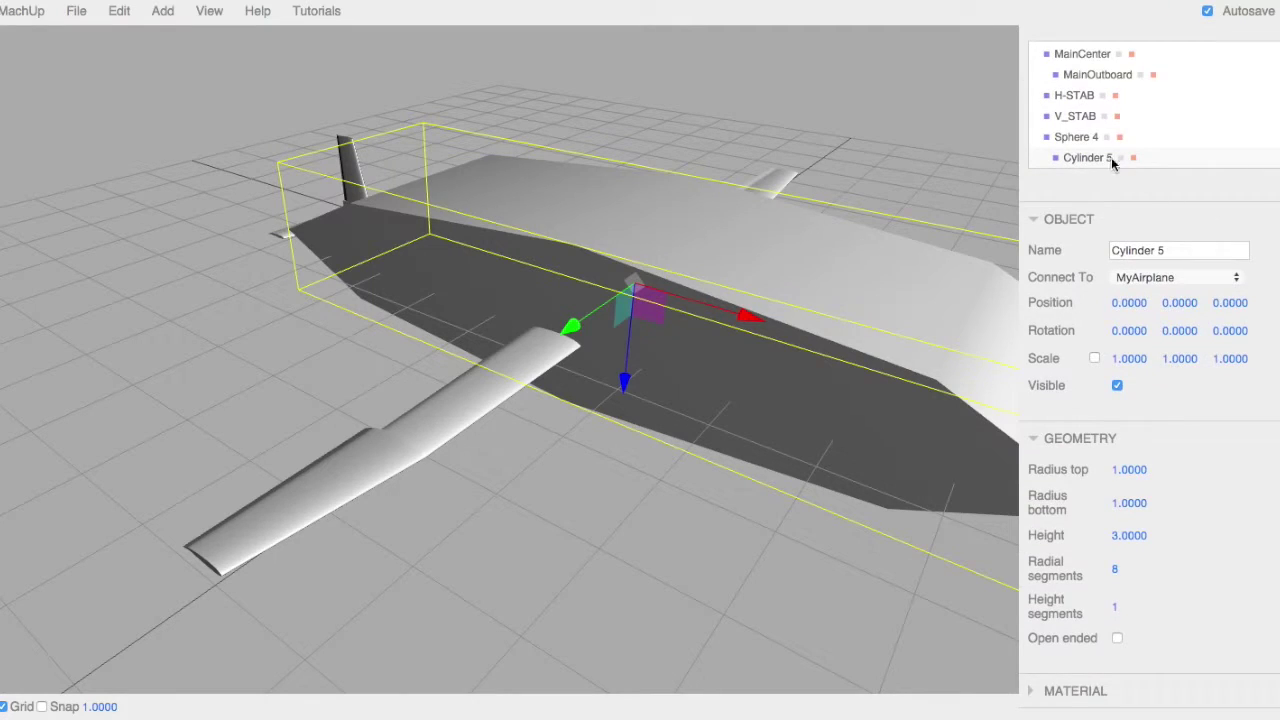
{"action": "left_click", "coordinate": [1078, 137]}
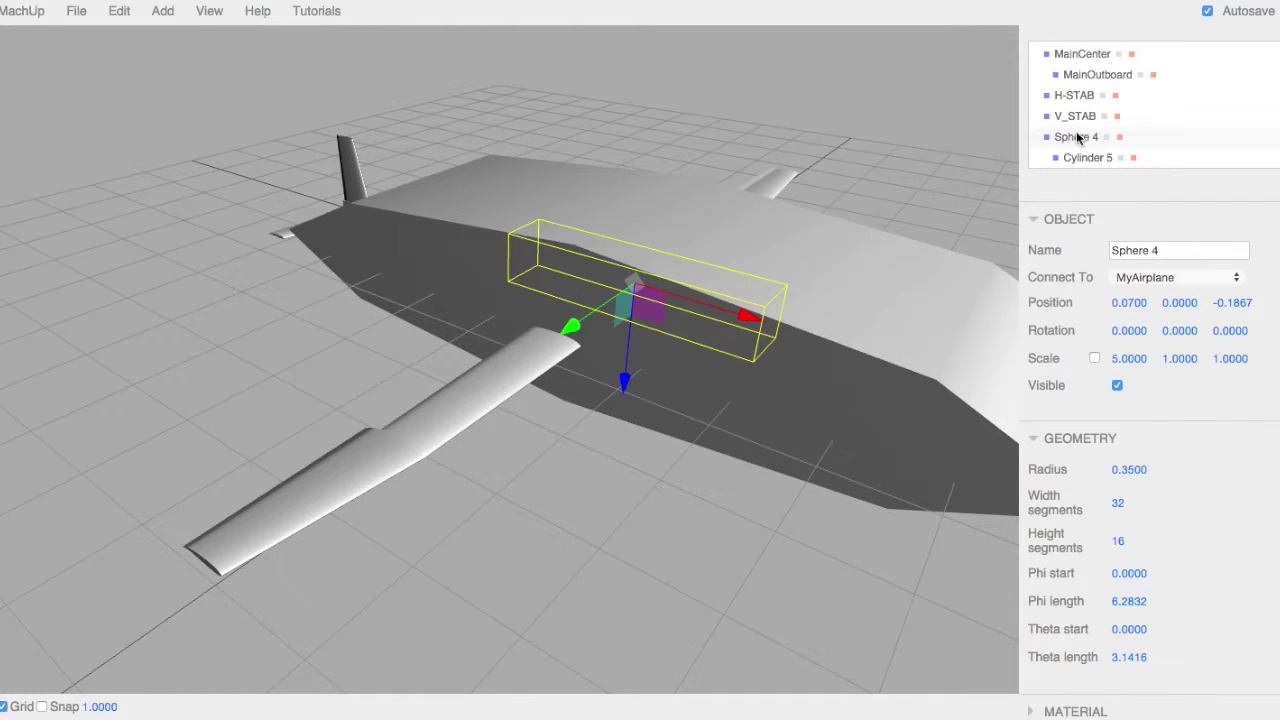
{"action": "left_click", "coordinate": [1086, 157]}
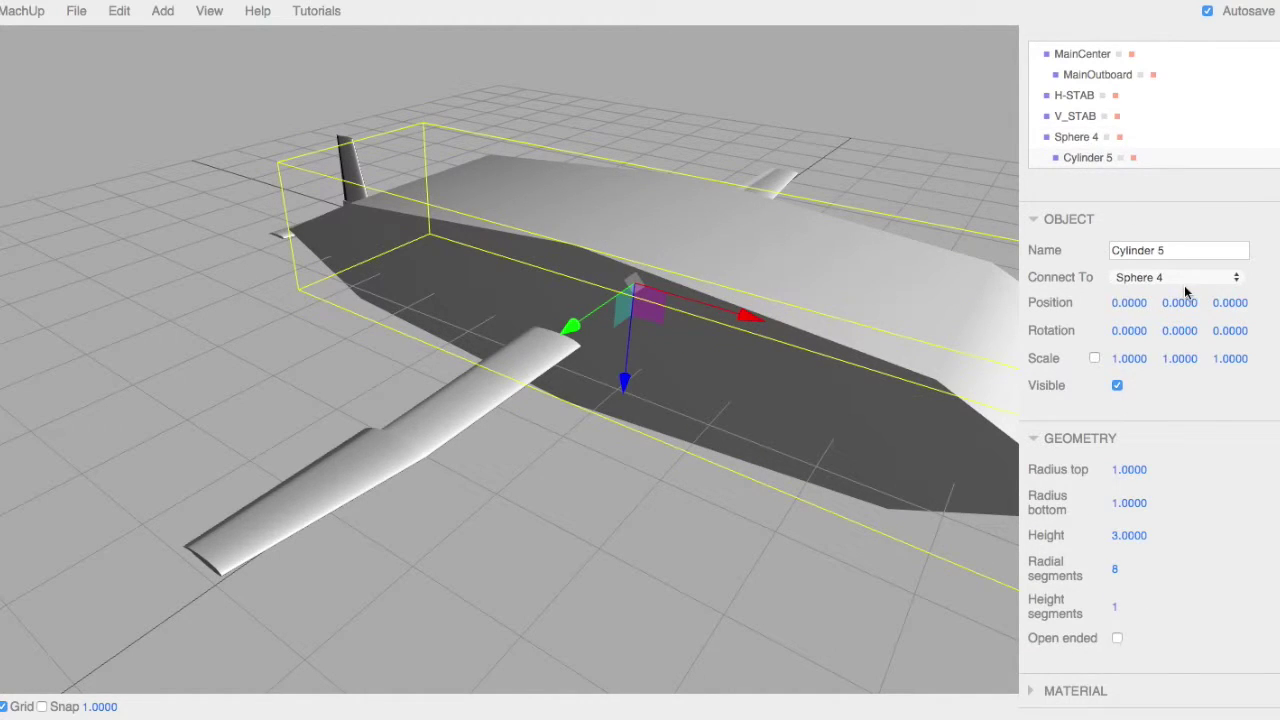
{"action": "left_click", "coordinate": [1185, 286]}
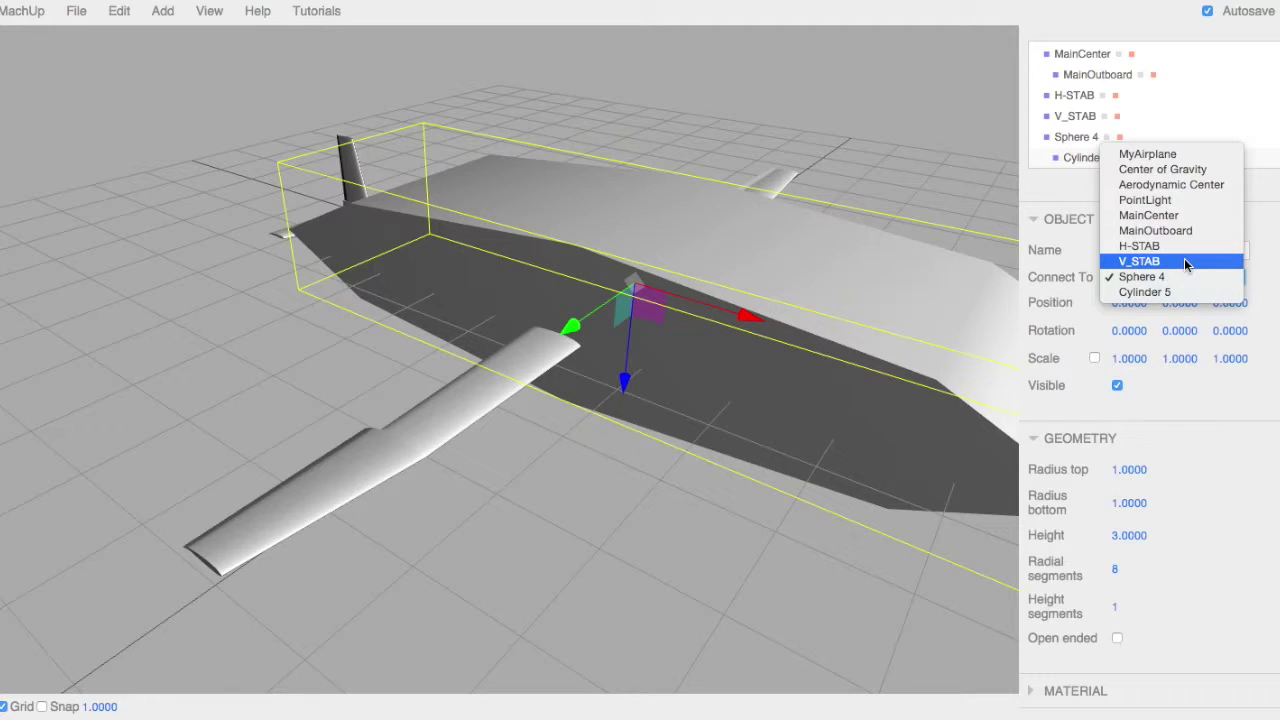
{"action": "left_click", "coordinate": [1150, 154]}
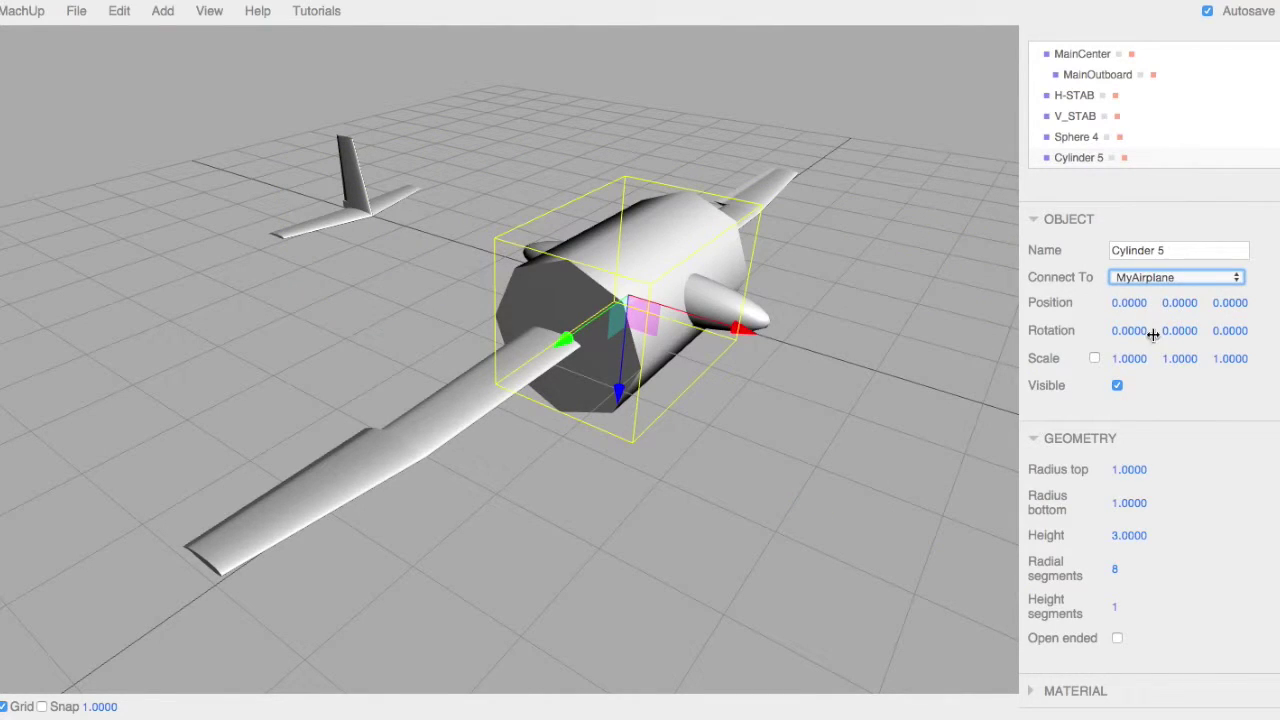
Try 3 and 4 radial segments on the cylinder, and settle on 32
{"action": "scroll", "coordinate": [1134, 494], "scroll_direction": "down", "scroll_amount": 1}
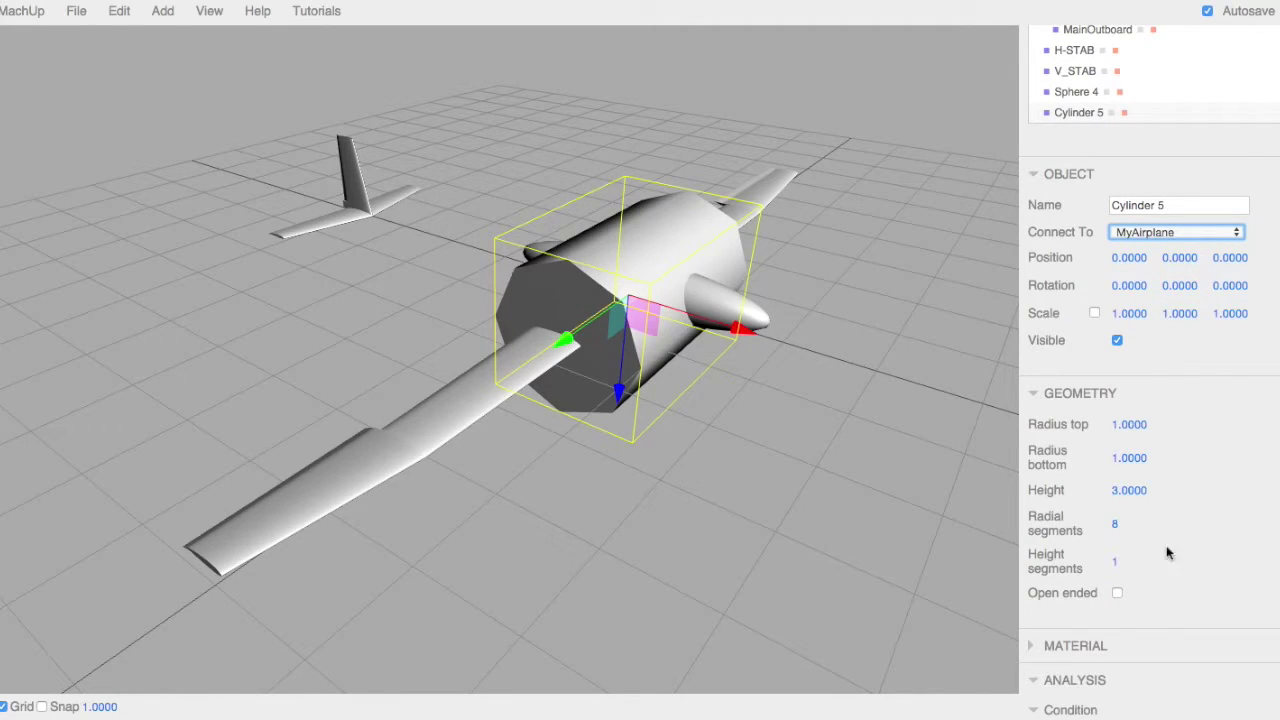
{"action": "left_click", "coordinate": [1130, 520]}
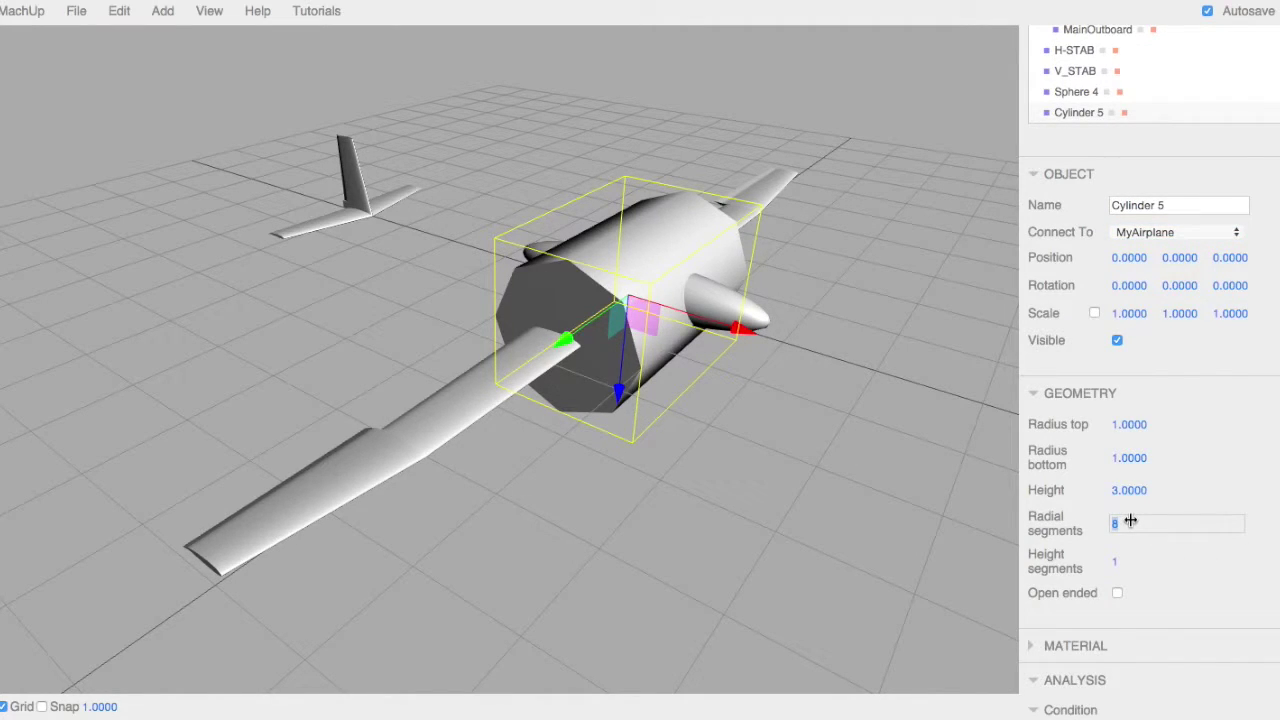
{"action": "type", "text": "32"}
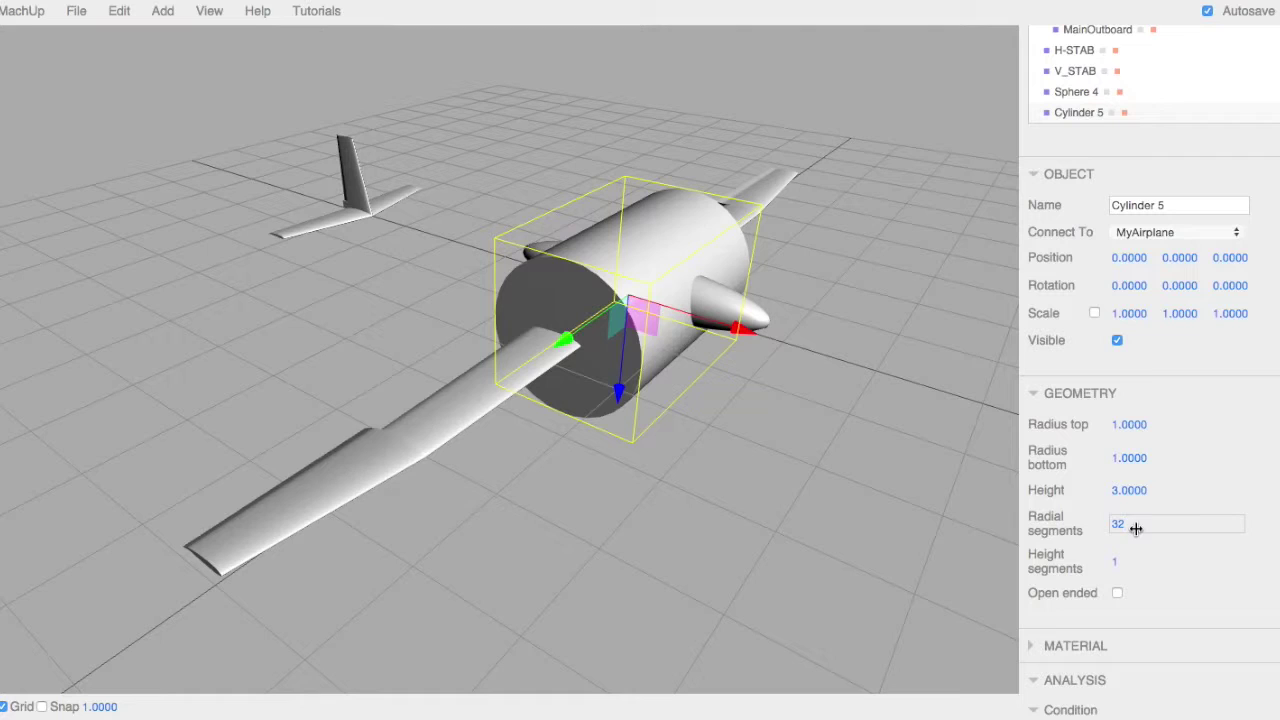
{"action": "key", "text": "BackSpace"}
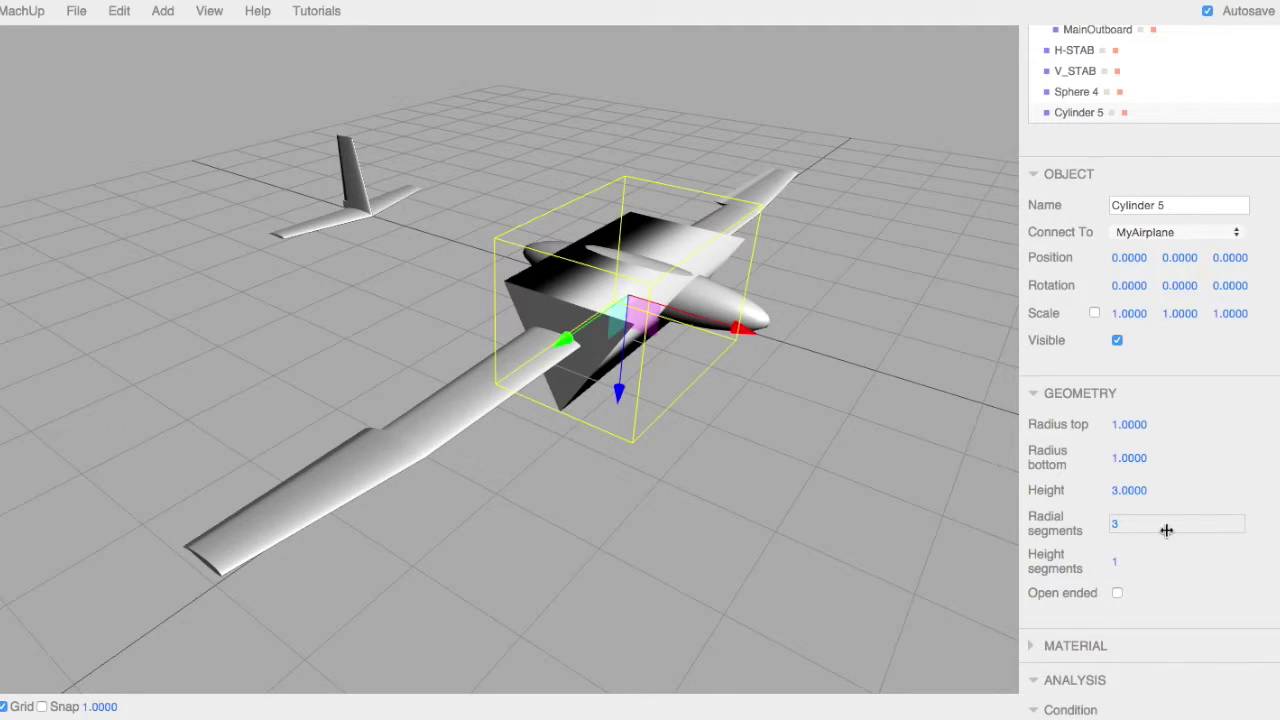
{"action": "key", "text": "BackSpace"}
{"action": "type", "text": "4"}
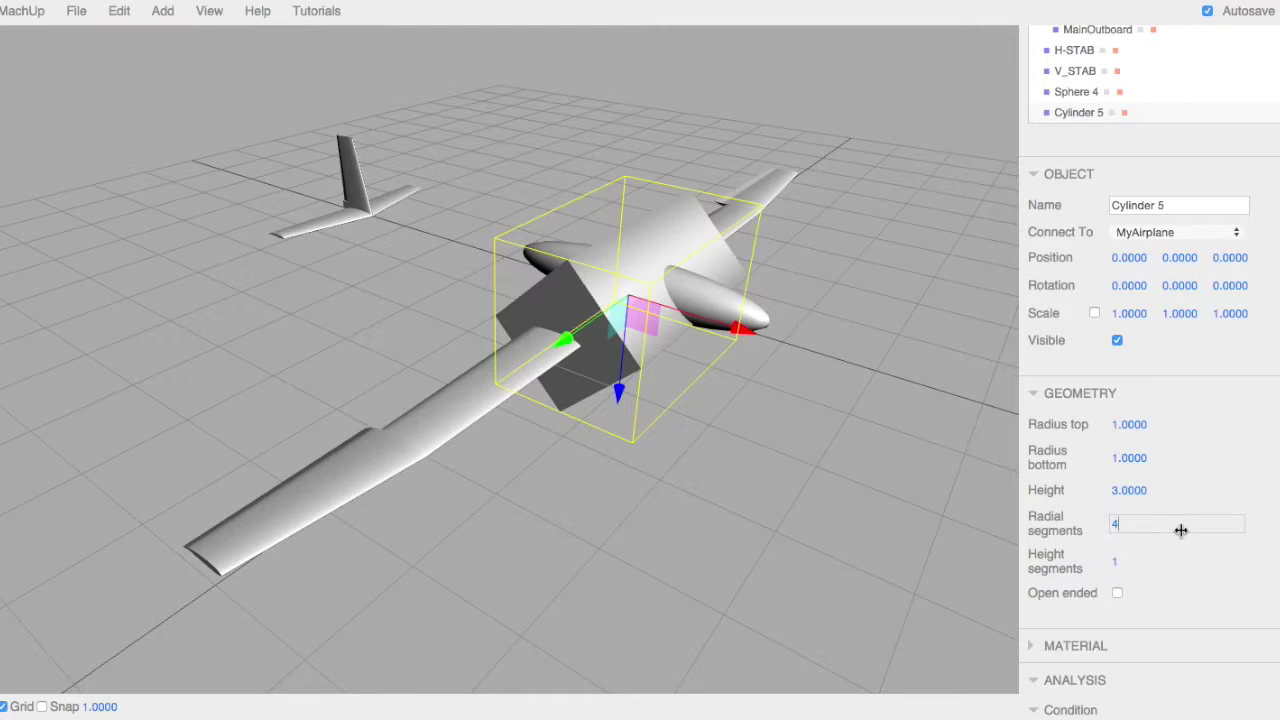
{"action": "key", "text": "BackSpace"}
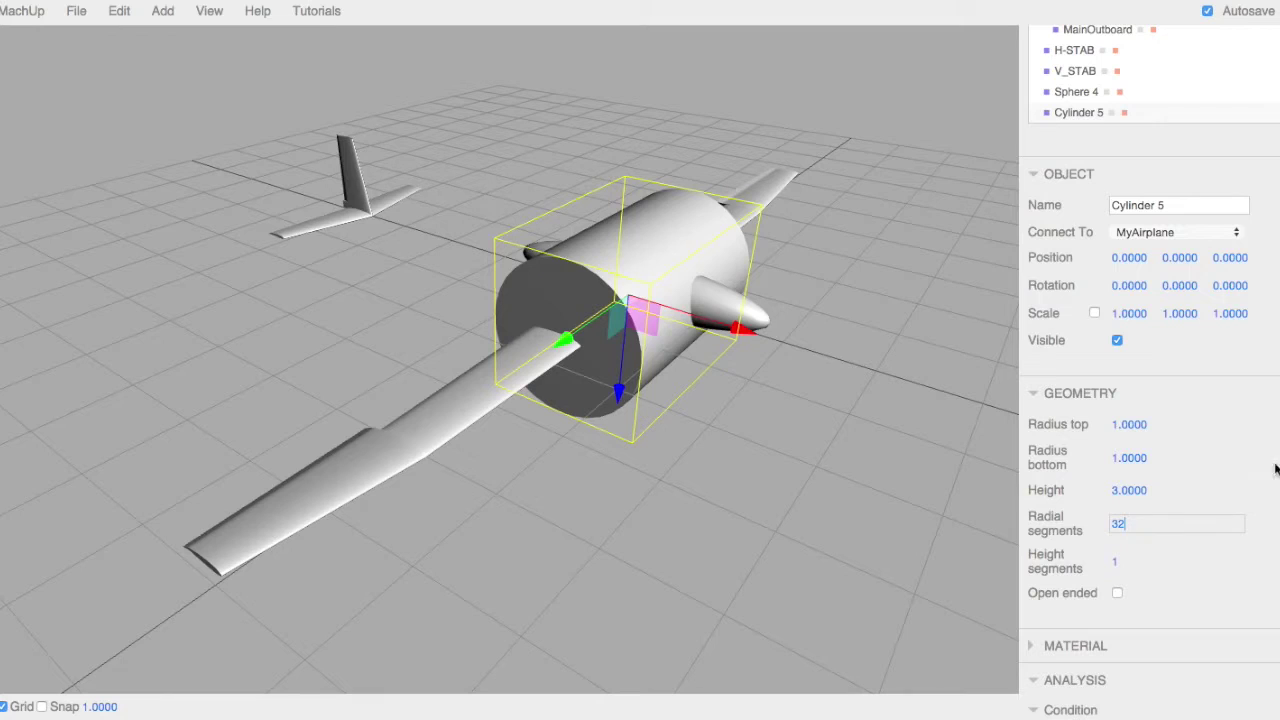
Set both the top and bottom radius of the cylinder to 0.1
{"action": "left_click", "coordinate": [1128, 425]}
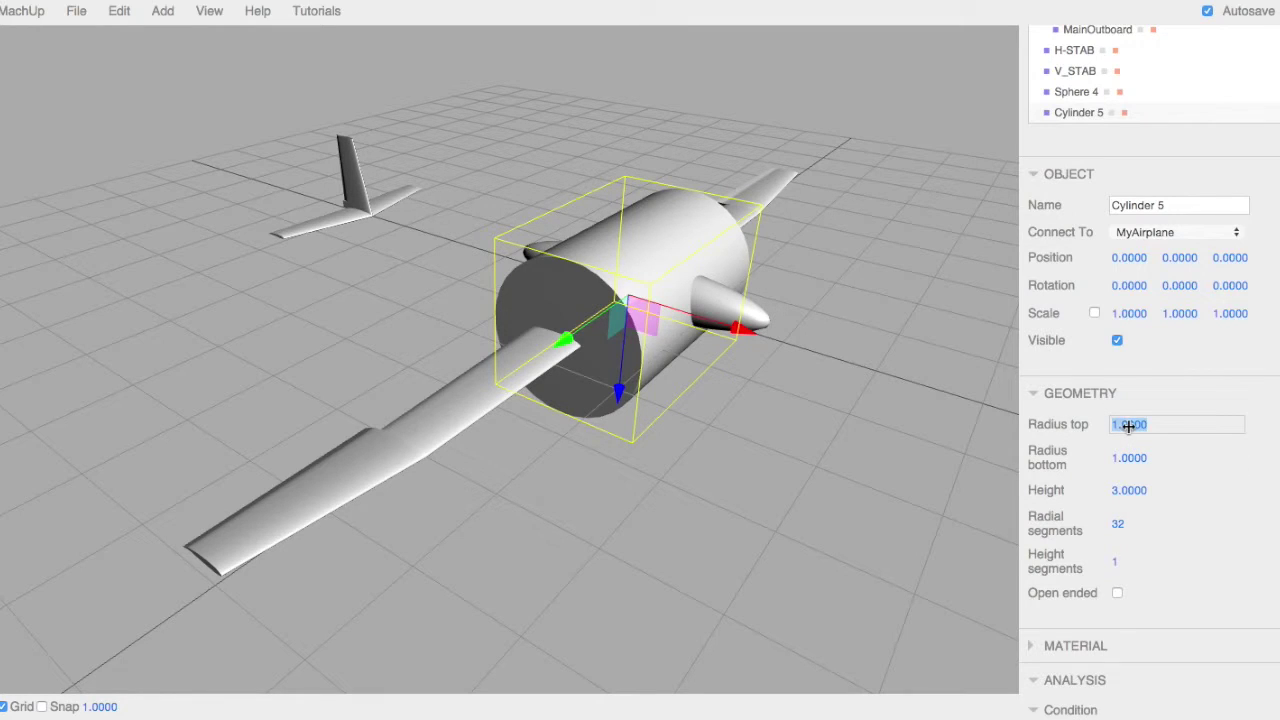
{"action": "type", "text": "0.1"}
{"action": "key", "text": "Return"}
{"action": "left_click", "coordinate": [1126, 455]}
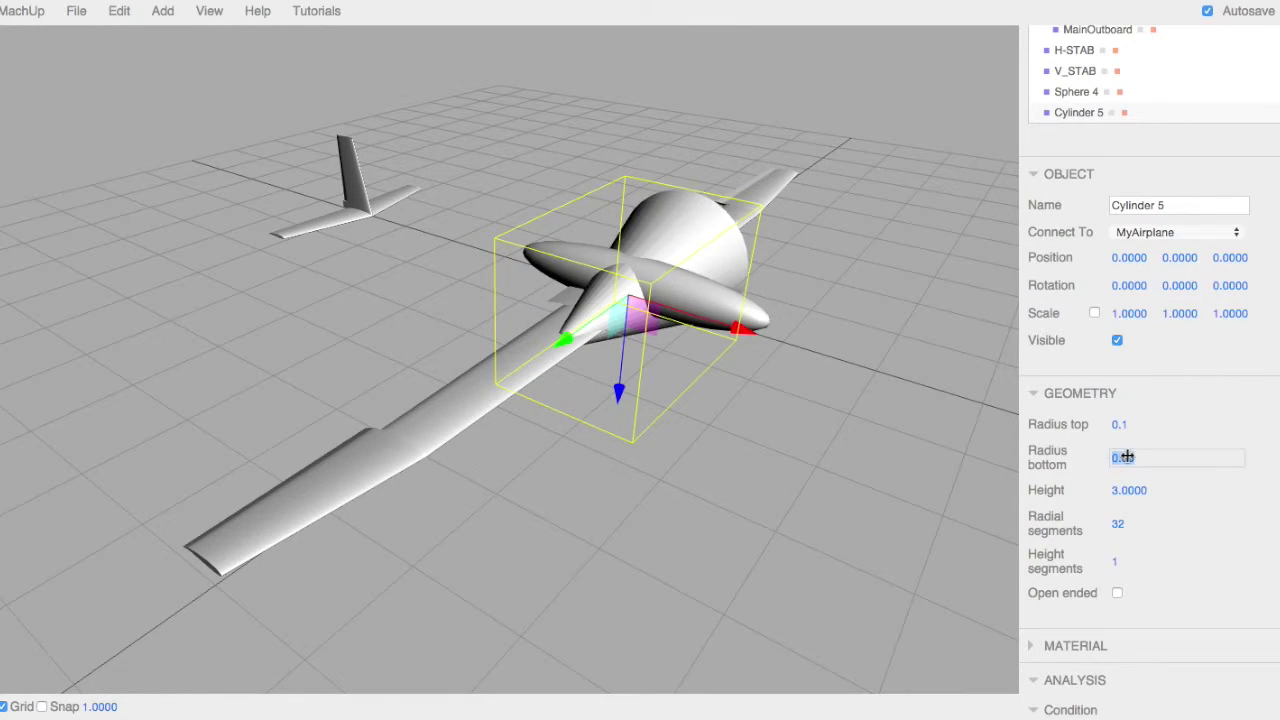
{"action": "type", "text": ".1"}
{"action": "key", "text": "Return"}
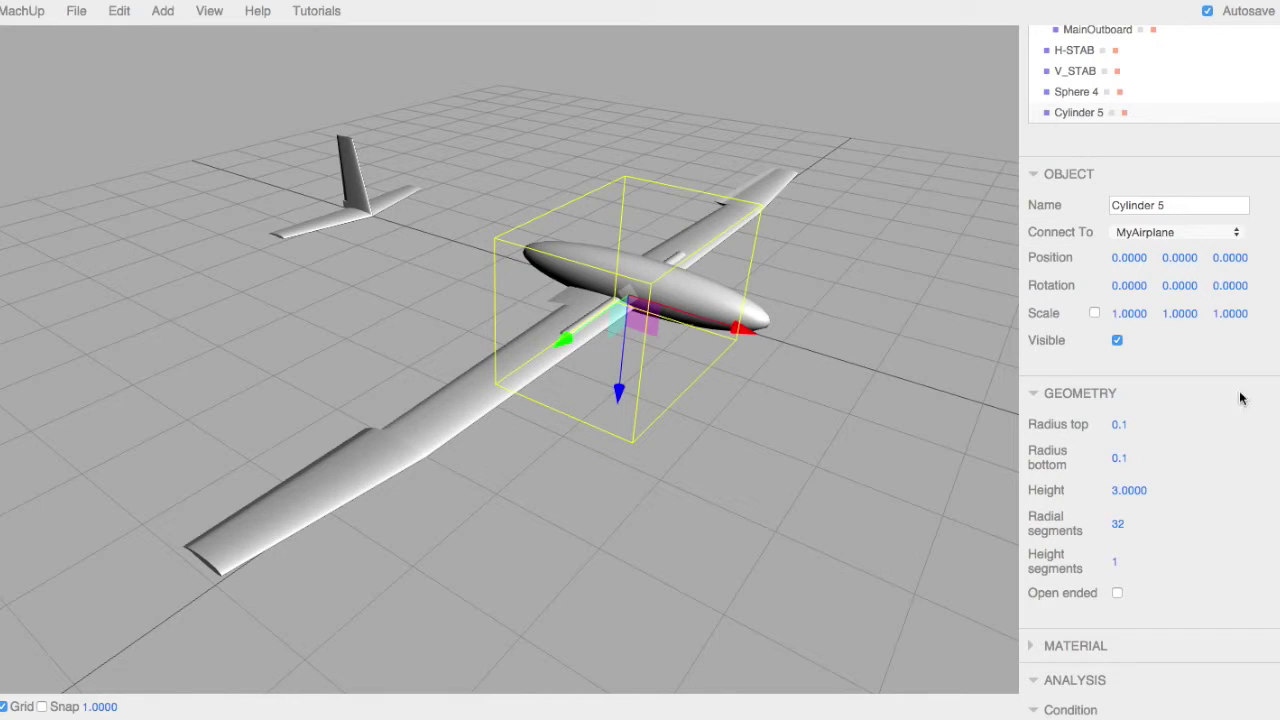
Rotate the cylinder 90 degrees about Z and move it back behind the fuselage to about X -3.24
{"action": "left_click", "coordinate": [1229, 289]}
{"action": "type", "text": "90"}
{"action": "key", "text": "Return"}
{"action": "left_click_drag", "start_coordinate": [745, 338], "coordinate": [470, 310]}
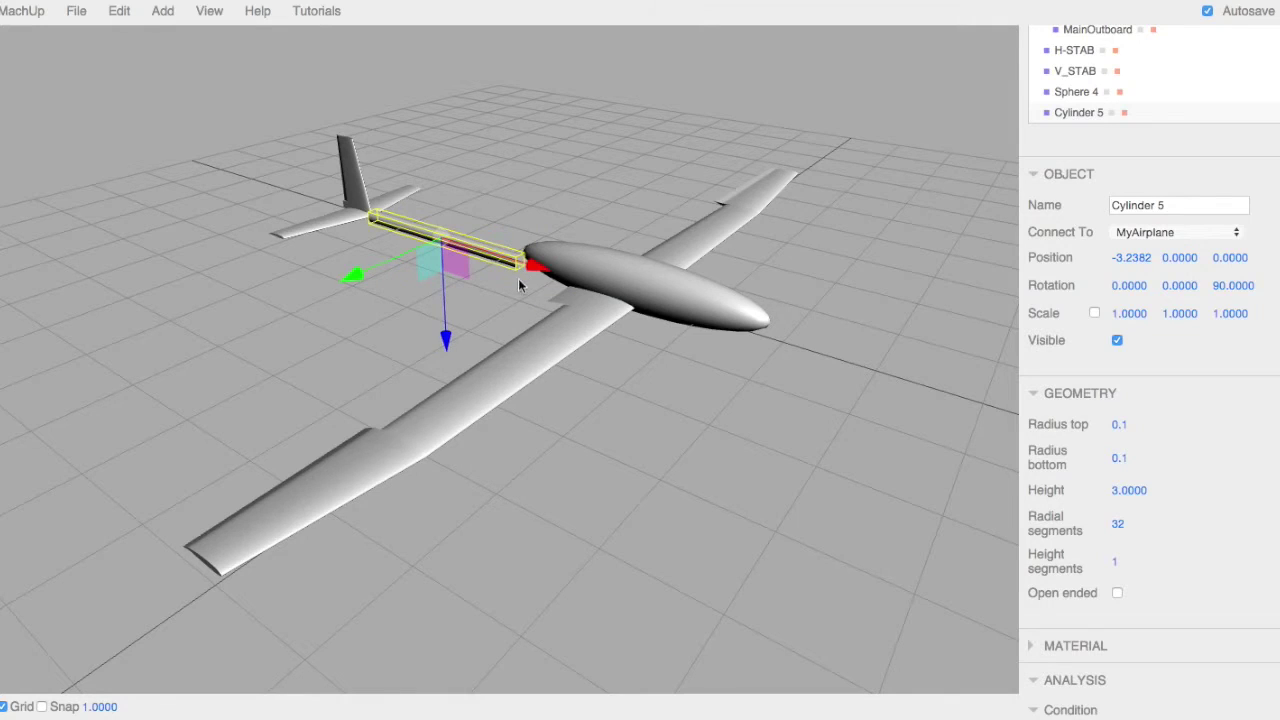
Raise the cylinder and shift it forward into the rear of the fuselage, at about X -2.96 and Z -0.18
{"action": "scroll", "coordinate": [426, 362], "scroll_direction": "up", "scroll_amount": 1}
{"action": "scroll", "coordinate": [426, 358], "scroll_direction": "up", "scroll_amount": 8}
{"action": "scroll", "coordinate": [426, 358], "scroll_direction": "down", "scroll_amount": 3}
{"action": "right_click_drag", "start_coordinate": [426, 358], "coordinate": [618, 548]}
{"action": "left_click_drag", "start_coordinate": [500, 311], "coordinate": [500, 291]}
{"action": "left_click_drag", "start_coordinate": [631, 213], "coordinate": [650, 212]}
{"action": "left_click_drag", "start_coordinate": [538, 316], "coordinate": [538, 302]}
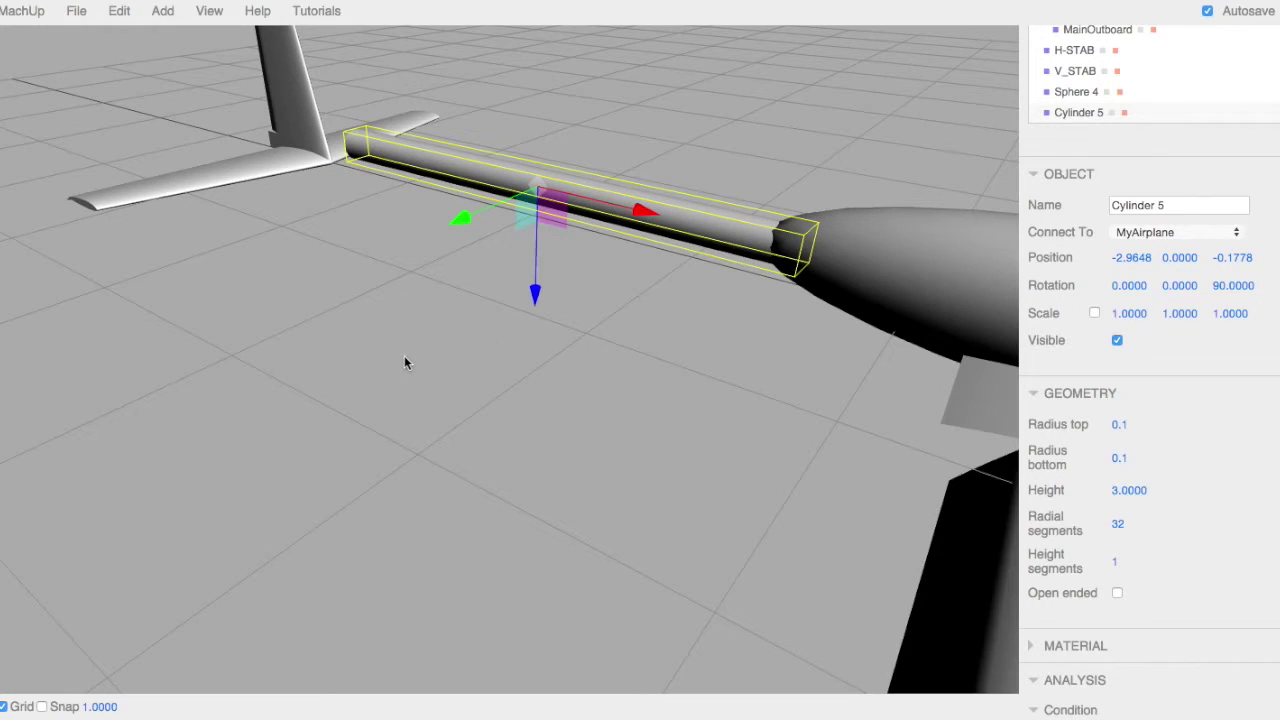
Move the H-STAB wing forward to about X -4.57 and raise it to the rear end of the cylinder
{"action": "left_click", "coordinate": [284, 164]}
{"action": "left_click_drag", "start_coordinate": [396, 190], "coordinate": [440, 198]}
{"action": "left_click_drag", "start_coordinate": [500, 371], "coordinate": [694, 380]}
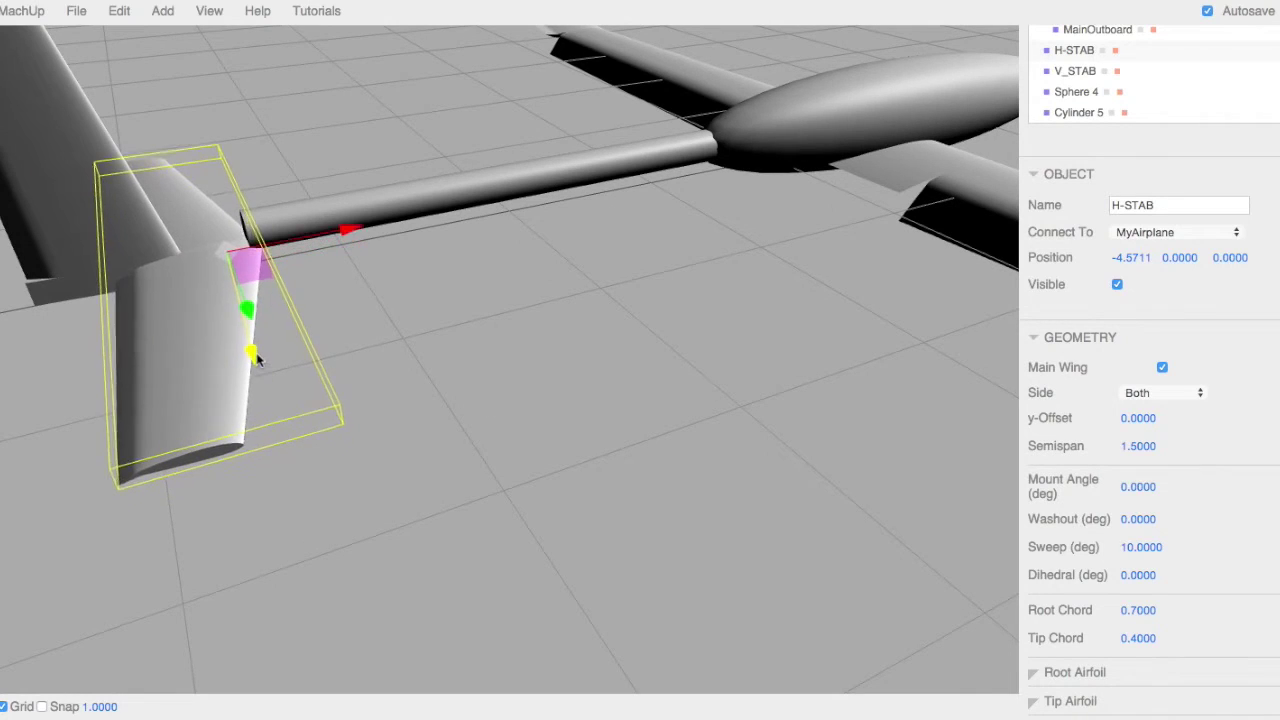
{"action": "left_click_drag", "start_coordinate": [254, 356], "coordinate": [166, 300]}
Move the V_STAB wing forward and up onto the tail, to about X -4.49 and Z -0.20, and deselect it
{"action": "left_click", "coordinate": [70, 208]}
{"action": "left_click_drag", "start_coordinate": [317, 249], "coordinate": [370, 249]}
{"action": "left_click_drag", "start_coordinate": [274, 359], "coordinate": [266, 332]}
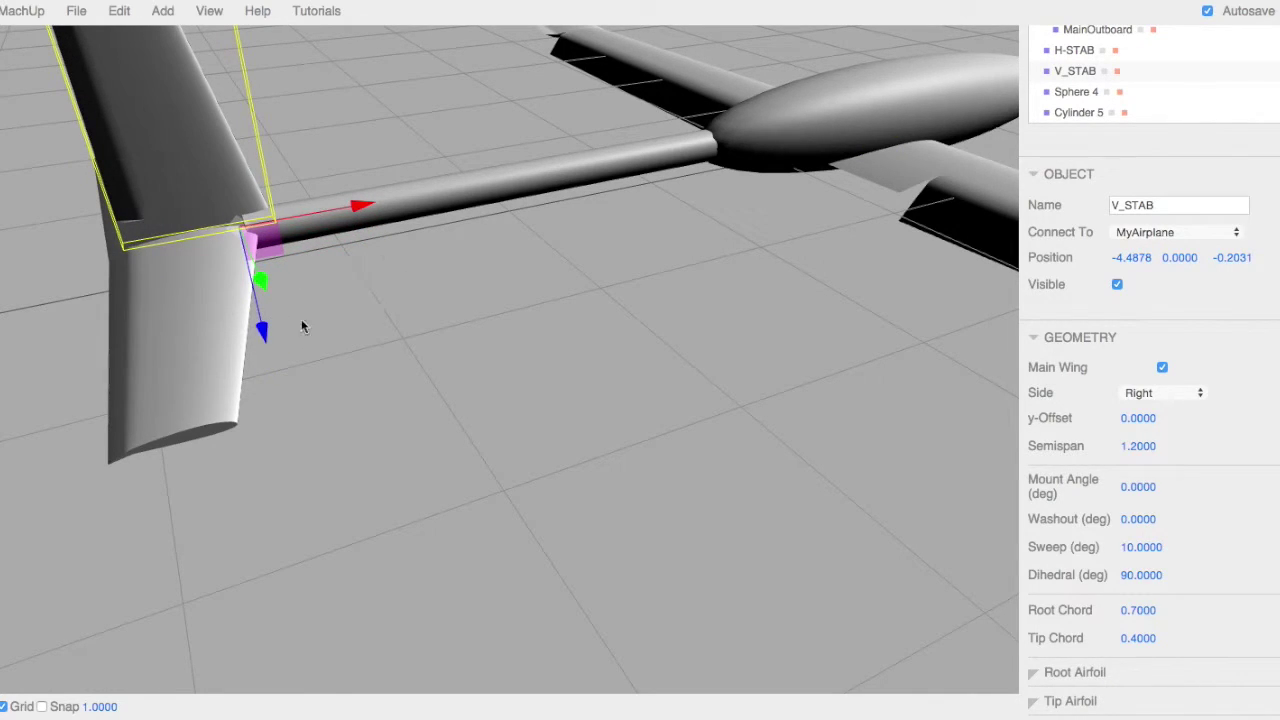
{"action": "left_click", "coordinate": [397, 330]}
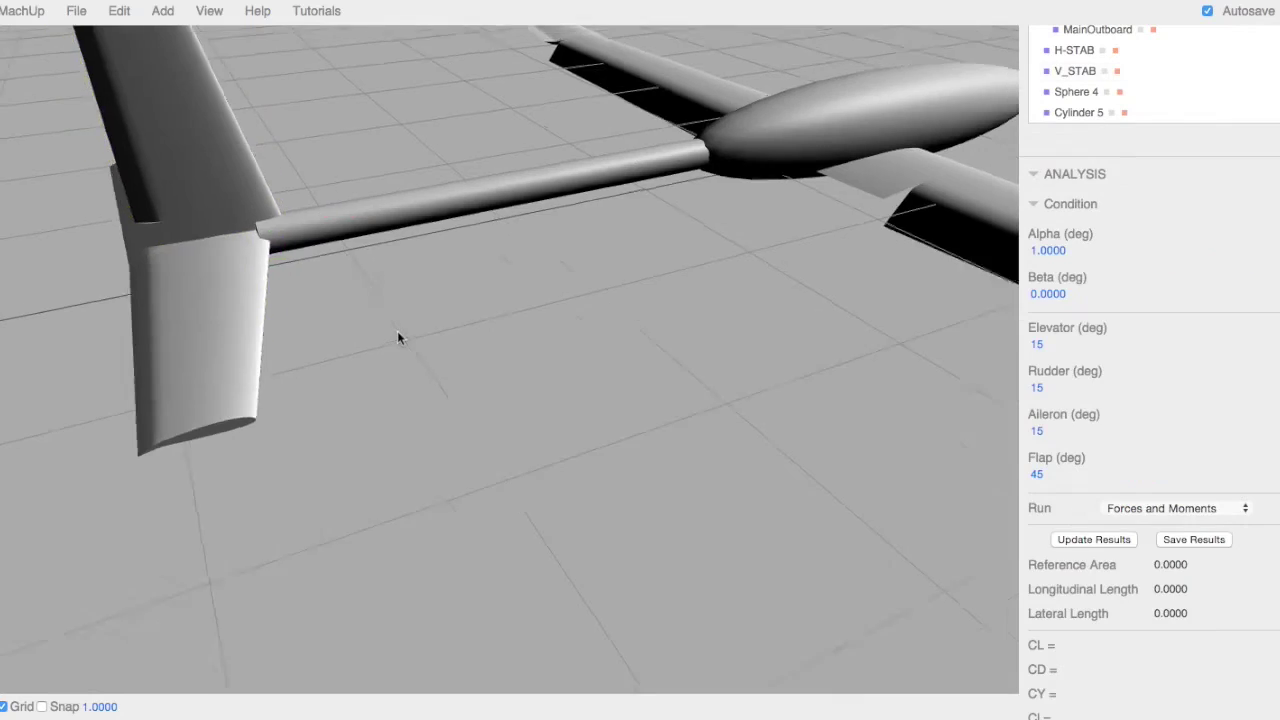
Bring the whole airplane into view and hide the grid
{"action": "left_click", "coordinate": [345, 255]}
{"action": "left_click", "coordinate": [766, 599]}
{"action": "left_click_drag", "start_coordinate": [780, 545], "coordinate": [569, 533]}
{"action": "scroll", "coordinate": [526, 506], "scroll_direction": "down", "scroll_amount": 5}
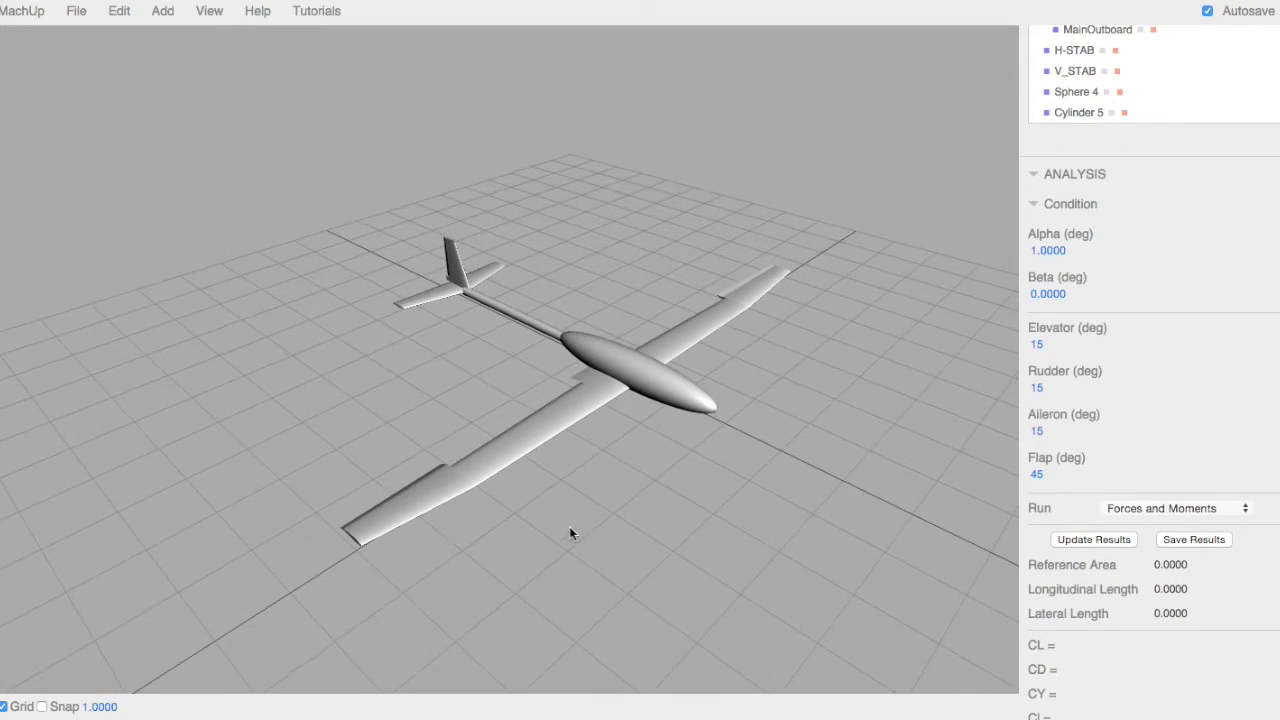
{"action": "left_click", "coordinate": [4, 706]}
{"action": "mouse_move", "coordinate": [585, 516]}
{"action": "left_mouse_down"}
{"action": "mouse_move", "coordinate": [760, 443]}
{"action": "mouse_move", "coordinate": [443, 480]}
{"action": "mouse_move", "coordinate": [586, 543]}
{"action": "mouse_move", "coordinate": [585, 613]}
{"action": "mouse_move", "coordinate": [572, 518]}
{"action": "left_mouse_up"}
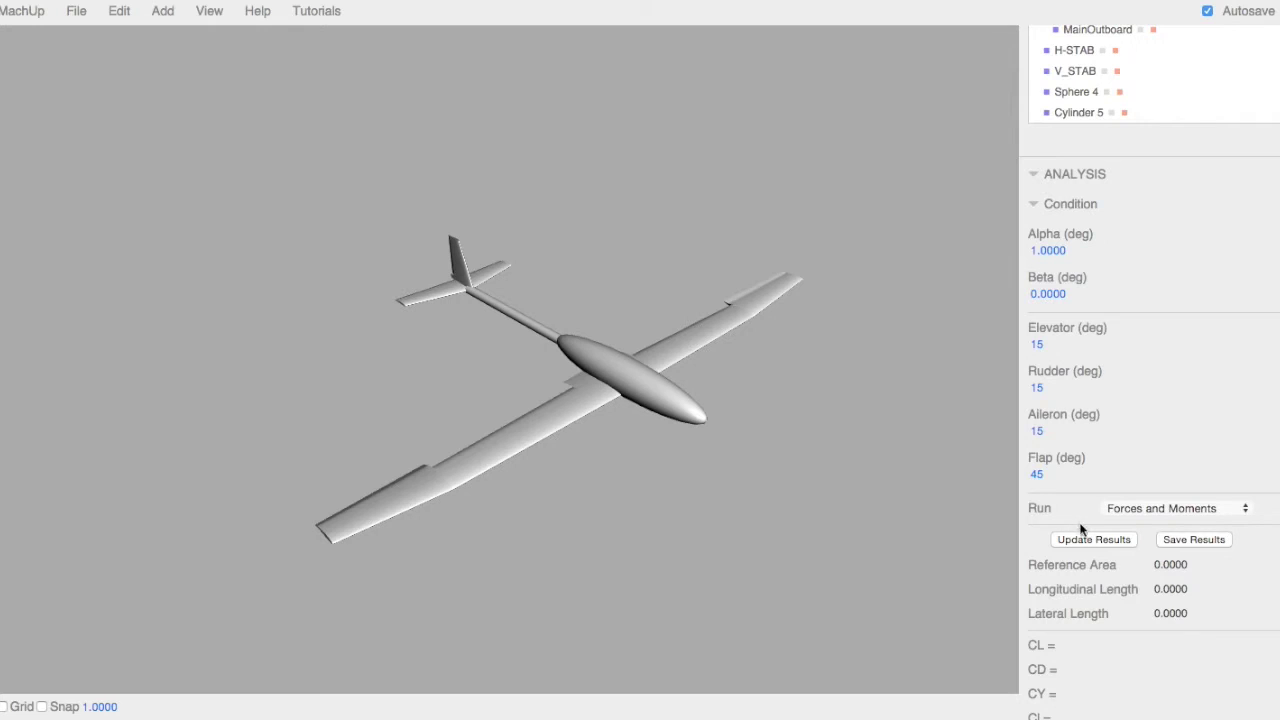
Set the material color of the fuselage sphere to orange
{"action": "left_click", "coordinate": [649, 383]}
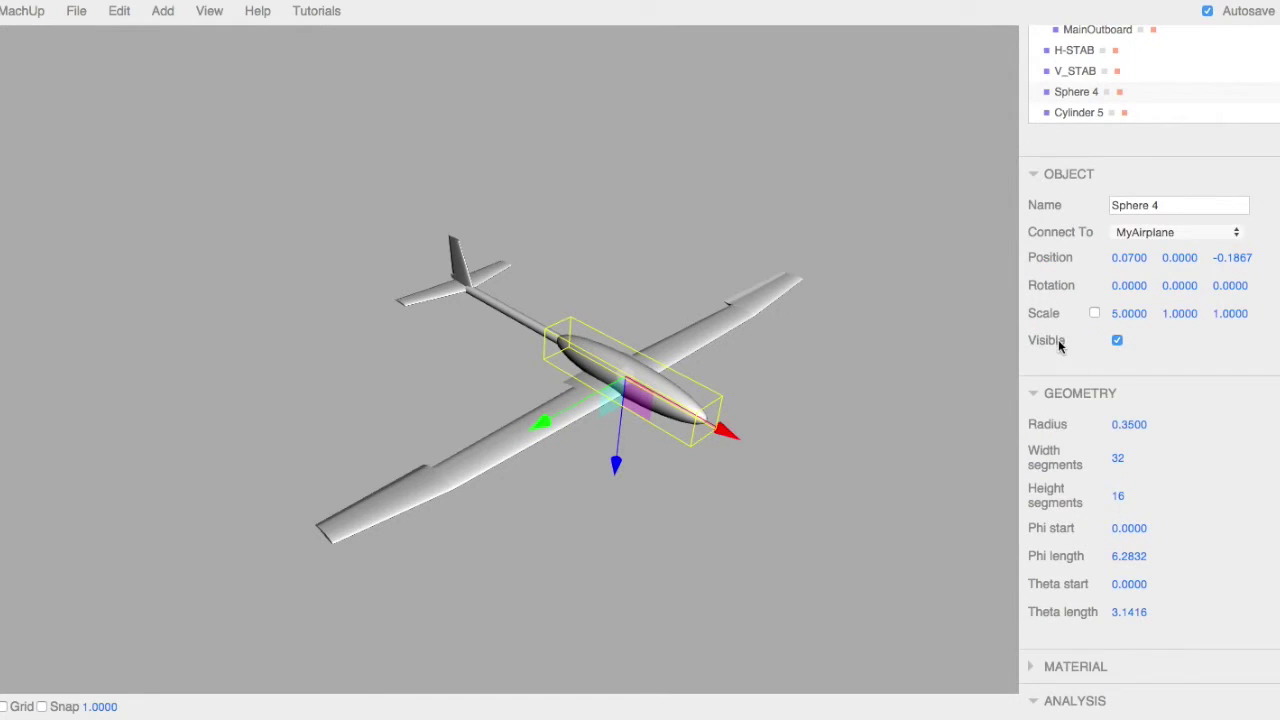
{"action": "left_click", "coordinate": [1066, 390]}
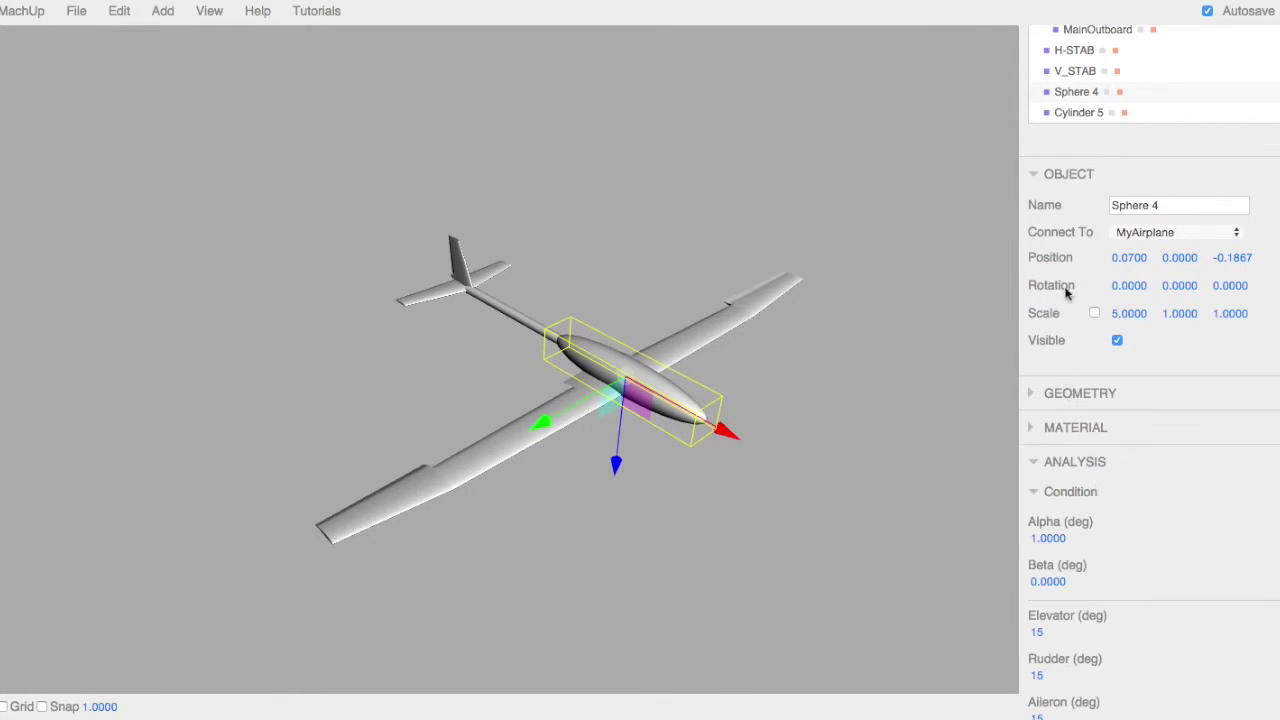
{"action": "left_click", "coordinate": [1066, 178]}
{"action": "left_click", "coordinate": [1080, 241]}
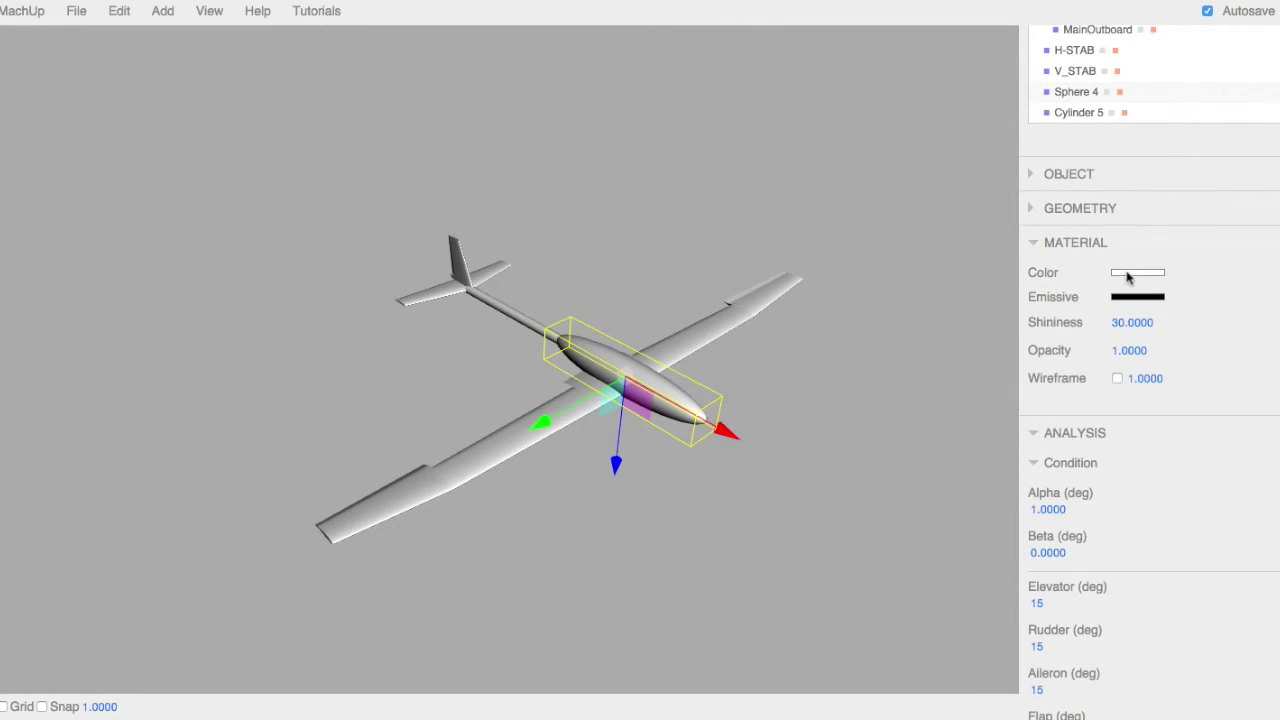
{"action": "left_click", "coordinate": [1128, 274]}
{"action": "left_click", "coordinate": [1046, 184]}
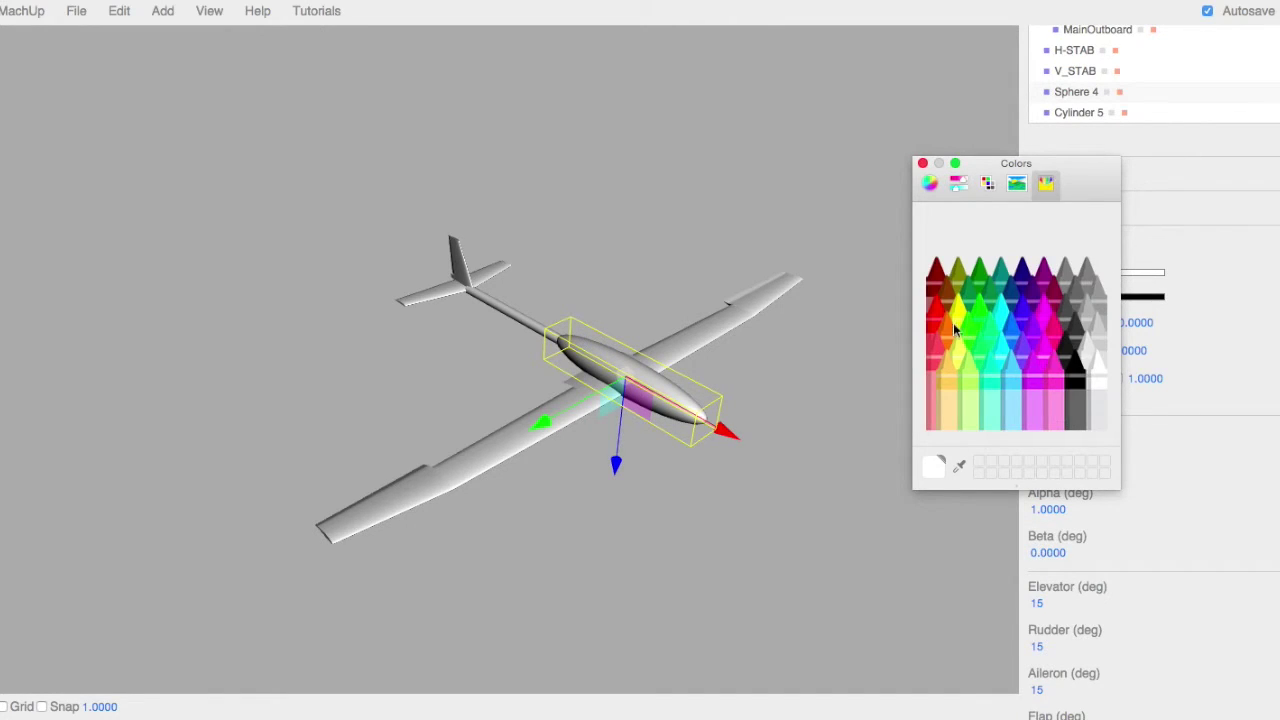
{"action": "left_click", "coordinate": [948, 325]}
{"action": "left_click", "coordinate": [922, 163]}
Set the material color of both main wing sections, MainCenter and MainOutboard, to orange
{"action": "left_click", "coordinate": [1140, 272]}
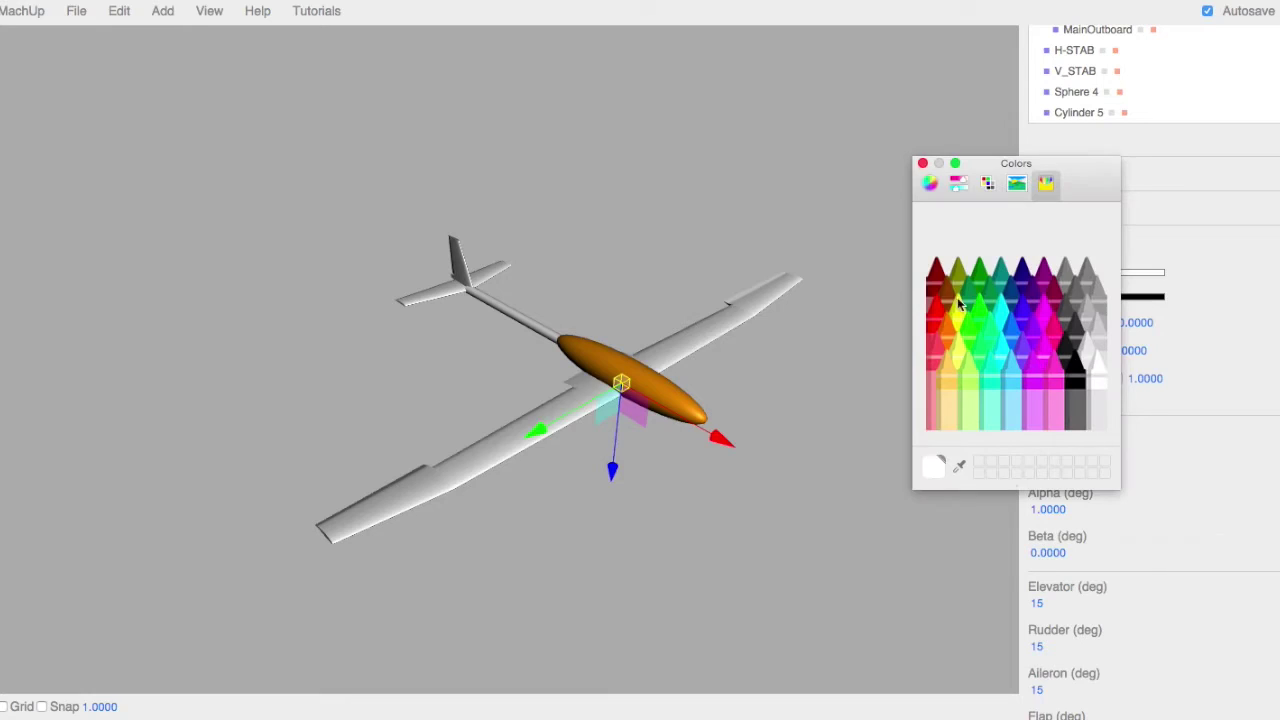
{"action": "left_click", "coordinate": [948, 325]}
{"action": "left_click", "coordinate": [750, 345]}
{"action": "left_click", "coordinate": [757, 300]}
{"action": "left_click", "coordinate": [1154, 273]}
{"action": "left_click", "coordinate": [948, 325]}
Color the tail boom cylinder and the horizontal and vertical stabilizers orange, then deselect everything
{"action": "left_click", "coordinate": [530, 327]}
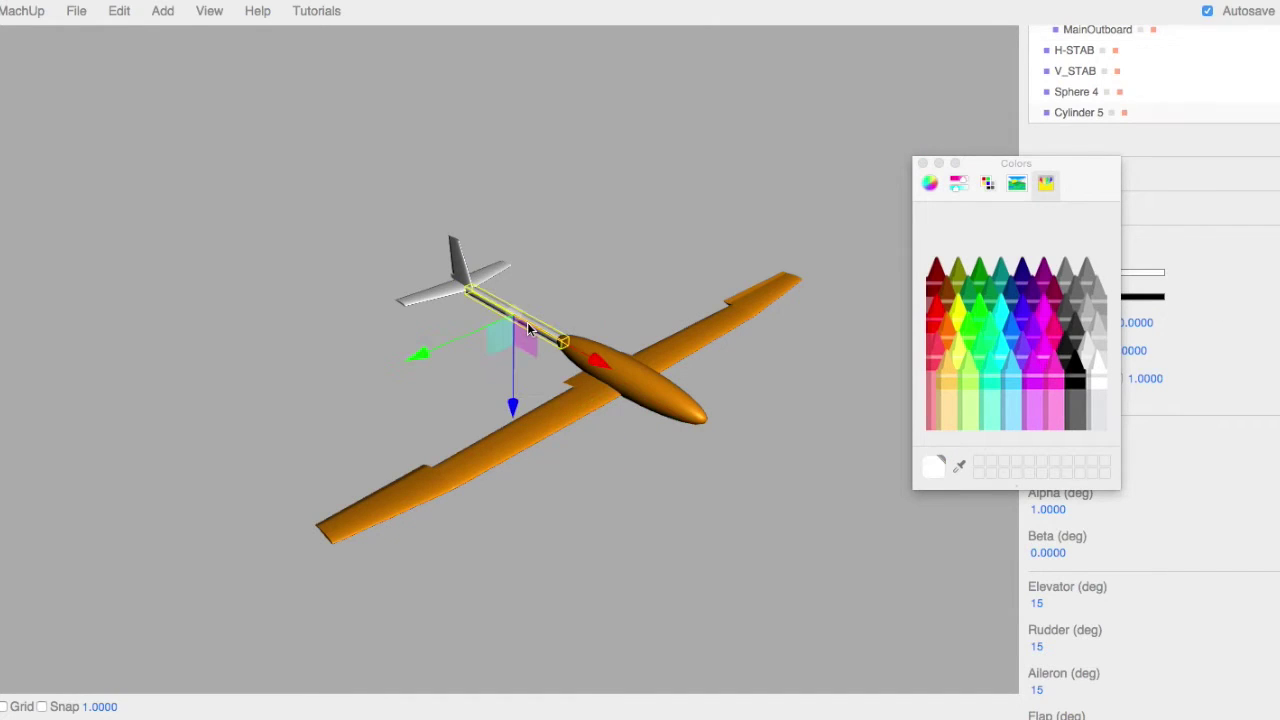
{"action": "left_click", "coordinate": [494, 271]}
{"action": "left_click", "coordinate": [1145, 274]}
{"action": "left_click", "coordinate": [948, 326]}
{"action": "left_click", "coordinate": [580, 268]}
{"action": "left_click_drag", "start_coordinate": [775, 300], "coordinate": [820, 289]}
{"action": "left_click", "coordinate": [923, 164]}
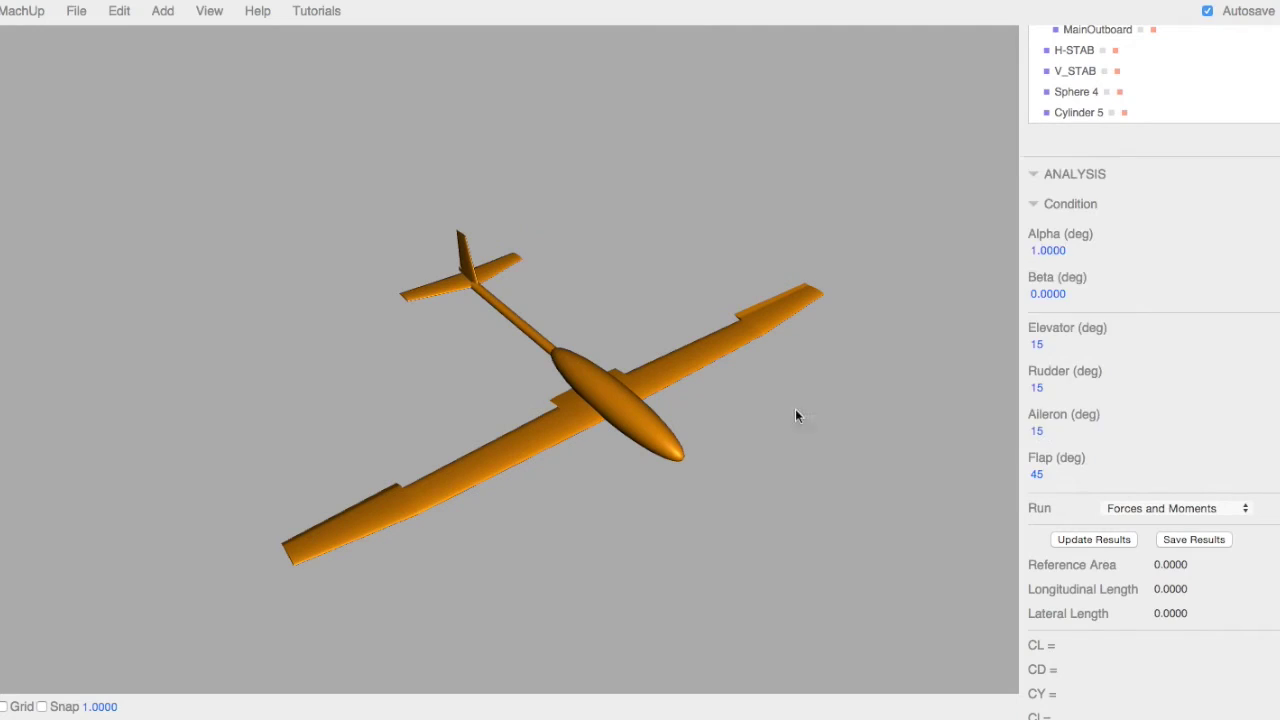
Change the material color of the fuselage sphere to blue
{"action": "left_click", "coordinate": [1076, 91]}
{"action": "left_click", "coordinate": [1140, 272]}
{"action": "left_click", "coordinate": [1001, 337]}
{"action": "left_click", "coordinate": [940, 318]}
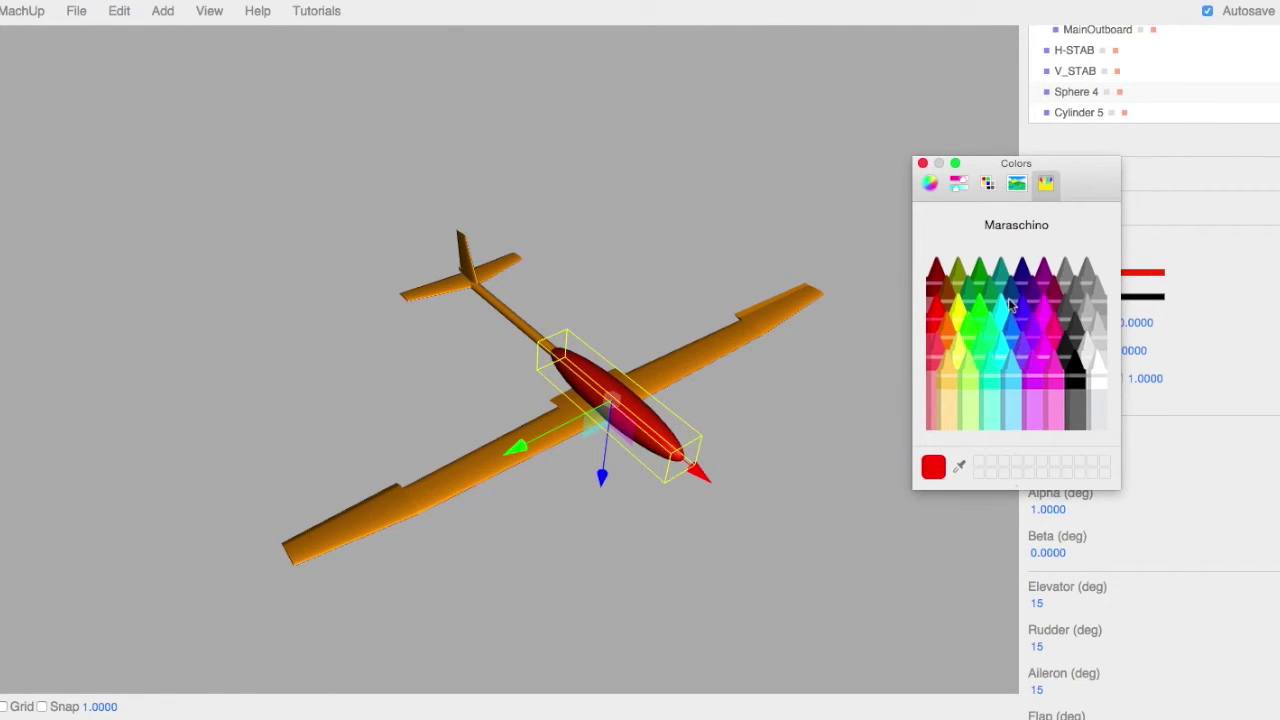
{"action": "left_click", "coordinate": [1013, 318]}
{"action": "left_click", "coordinate": [923, 163]}
Change the material color of the tail boom cylinder to the same blue as the fuselage and deselect it
{"action": "left_click", "coordinate": [515, 315]}
{"action": "left_click", "coordinate": [1140, 272]}
{"action": "left_click", "coordinate": [1022, 272]}
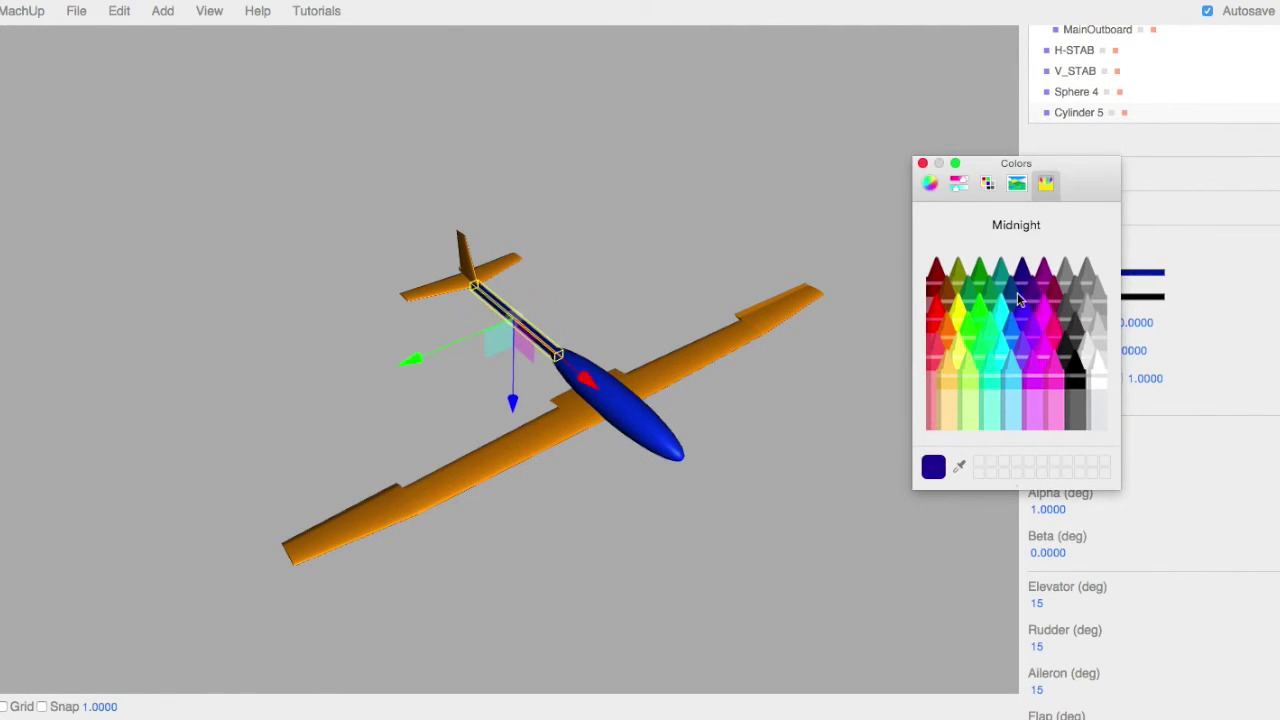
{"action": "left_click", "coordinate": [1001, 337]}
{"action": "left_click", "coordinate": [923, 163]}
{"action": "left_click", "coordinate": [858, 407]}
{"action": "left_click_drag", "start_coordinate": [858, 407], "coordinate": [545, 343]}
{"action": "left_click", "coordinate": [545, 343]}
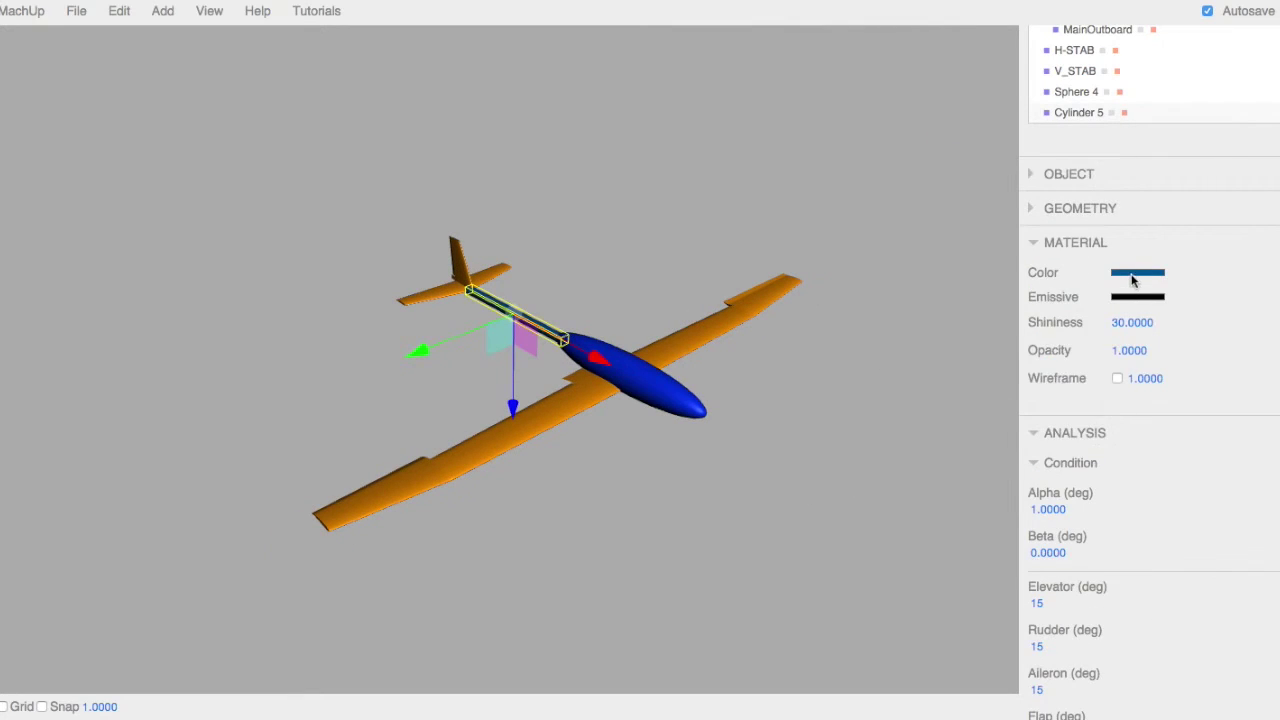
{"action": "left_click", "coordinate": [1140, 272]}
{"action": "left_click", "coordinate": [857, 449]}
{"action": "left_click", "coordinate": [923, 163]}
{"action": "left_click_drag", "start_coordinate": [845, 470], "coordinate": [806, 497]}
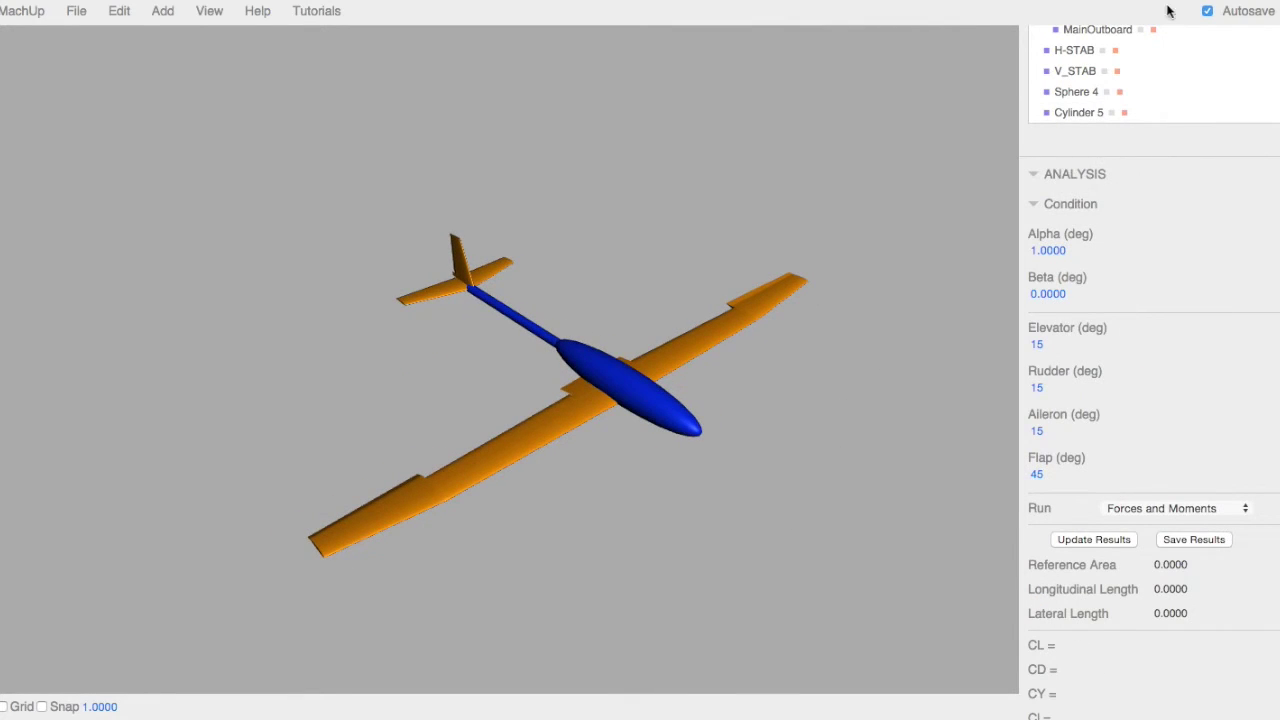
Duplicate the PointLight from the component tree to light the airplane more brightly
{"action": "scroll", "coordinate": [1123, 83], "scroll_direction": "down", "scroll_amount": 2}
{"action": "scroll", "coordinate": [1120, 140], "scroll_direction": "up", "scroll_amount": 5}
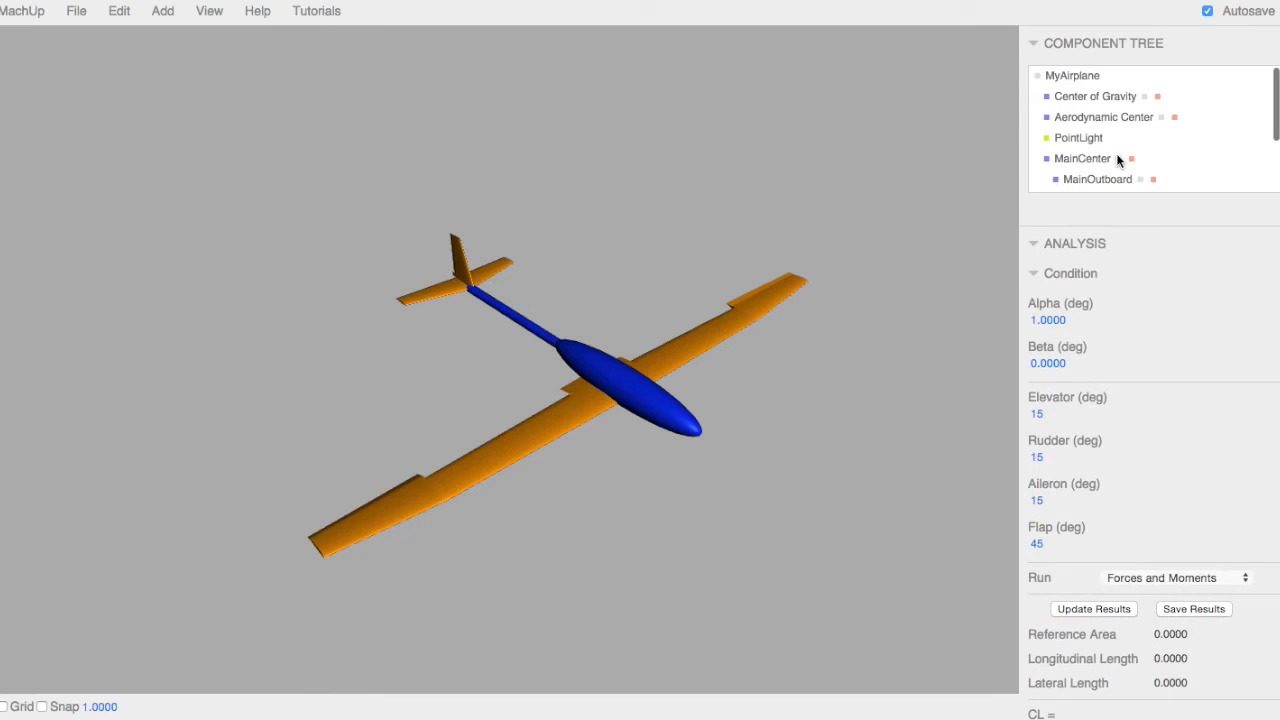
{"action": "left_click", "coordinate": [1090, 145]}
{"action": "left_click_drag", "start_coordinate": [1078, 138], "coordinate": [1008, 210]}
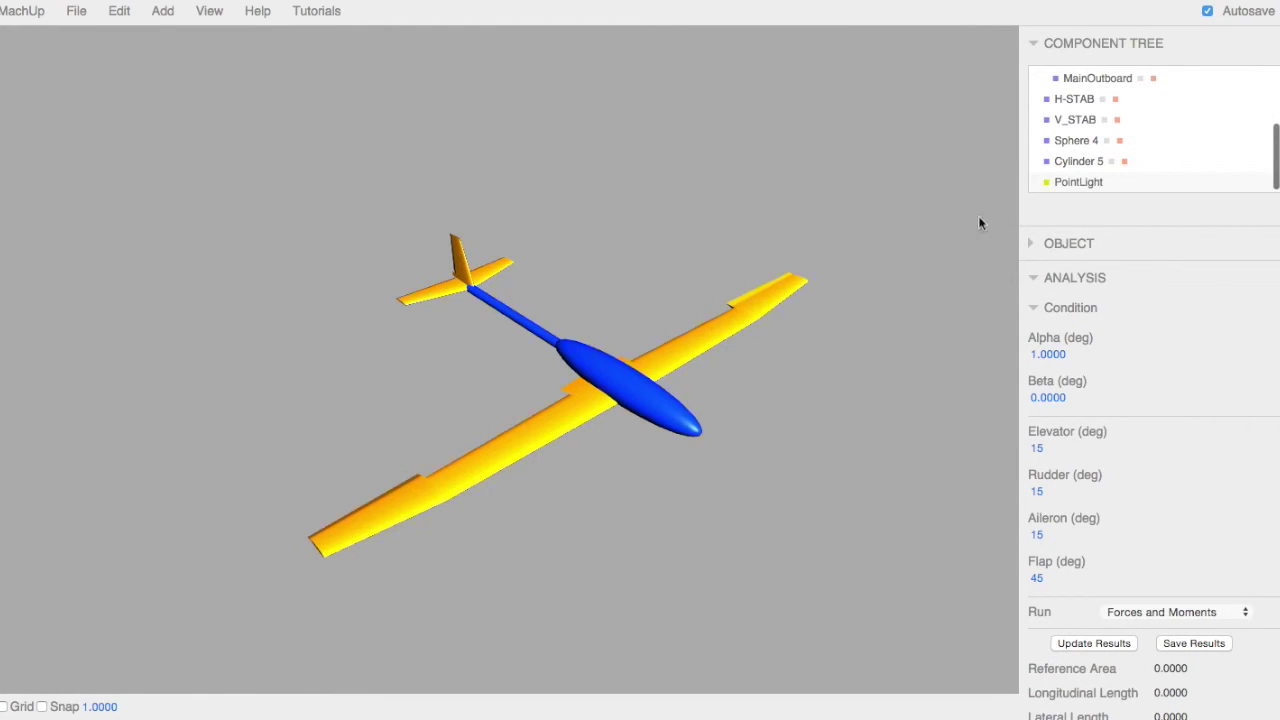
Move the duplicated PointLight sideways above the airplane along its Y axis and deselect it
{"action": "left_click_drag", "start_coordinate": [812, 568], "coordinate": [777, 554]}
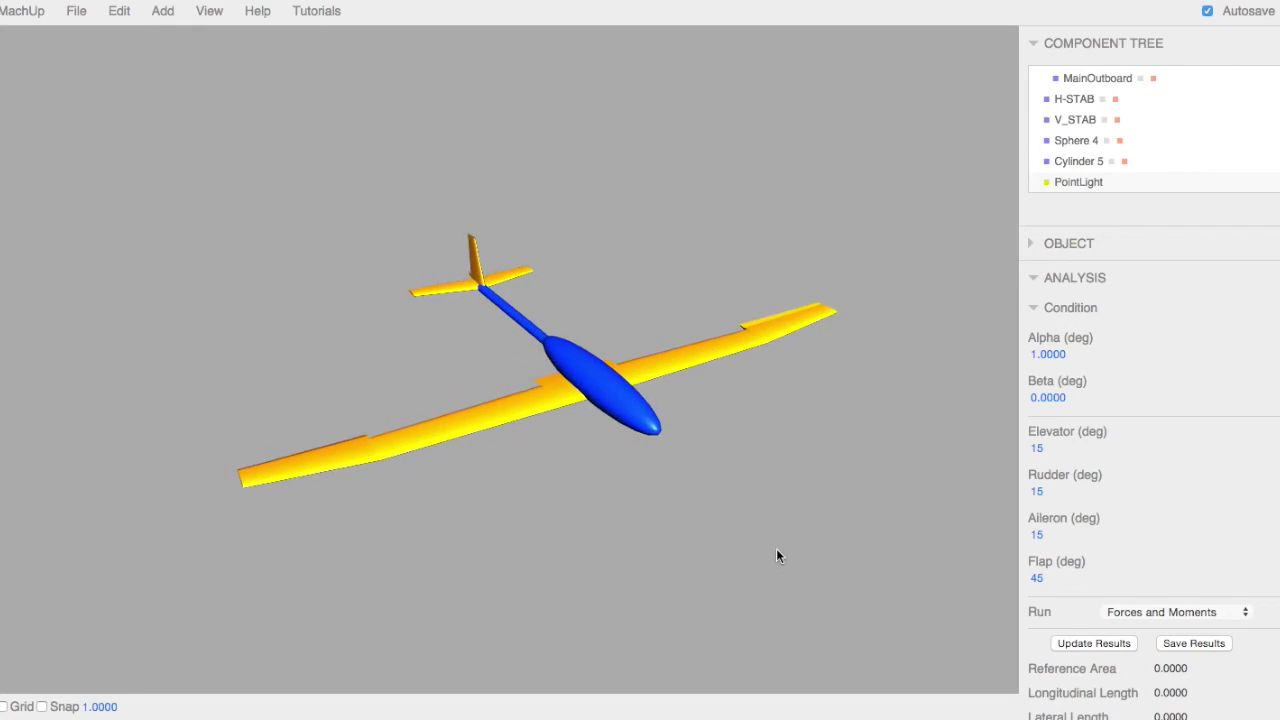
{"action": "scroll", "coordinate": [778, 556], "scroll_direction": "down", "scroll_amount": 5}
{"action": "scroll", "coordinate": [778, 556], "scroll_direction": "down", "scroll_amount": 3}
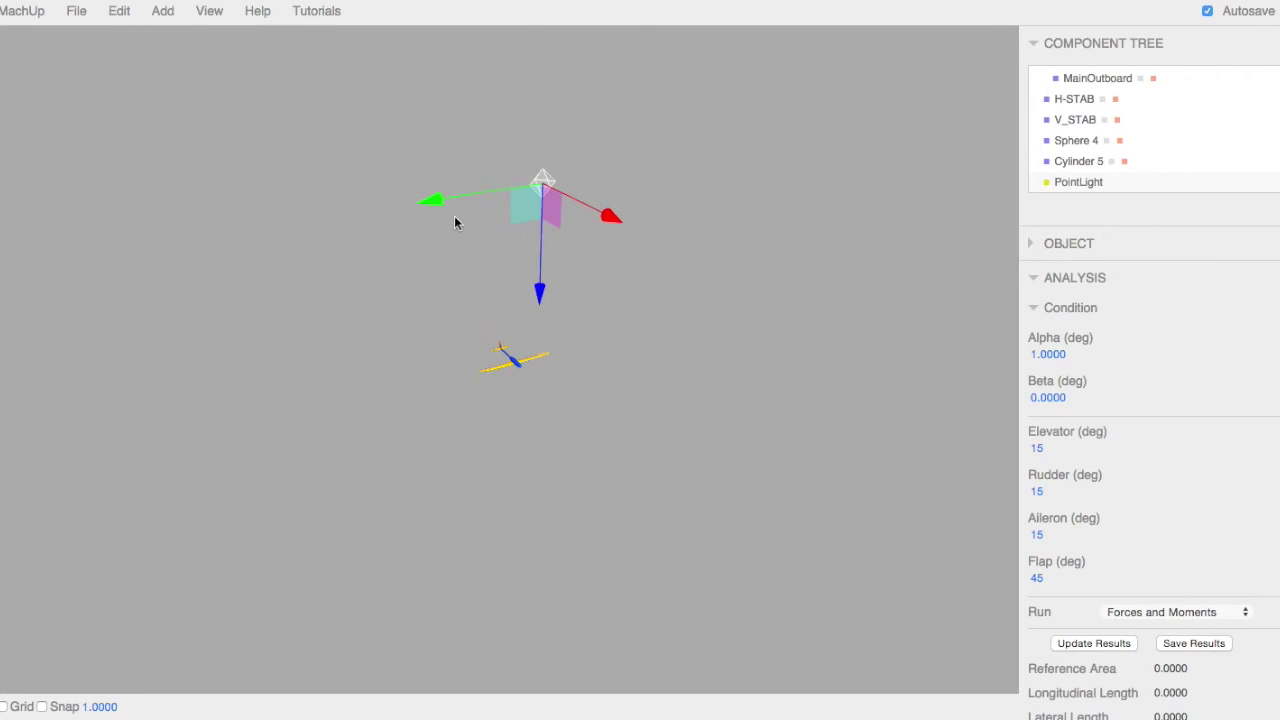
{"action": "left_click_drag", "start_coordinate": [446, 216], "coordinate": [574, 189]}
{"action": "mouse_move", "coordinate": [743, 197]}
{"action": "left_mouse_down"}
{"action": "mouse_move", "coordinate": [556, 199]}
{"action": "mouse_move", "coordinate": [537, 257]}
{"action": "mouse_move", "coordinate": [566, 514]}
{"action": "mouse_move", "coordinate": [530, 418]}
{"action": "mouse_move", "coordinate": [531, 628]}
{"action": "mouse_move", "coordinate": [446, 514]}
{"action": "mouse_move", "coordinate": [329, 463]}
{"action": "mouse_move", "coordinate": [367, 431]}
{"action": "mouse_move", "coordinate": [428, 413]}
{"action": "mouse_move", "coordinate": [505, 458]}
{"action": "mouse_move", "coordinate": [532, 410]}
{"action": "mouse_move", "coordinate": [546, 262]}
{"action": "mouse_move", "coordinate": [546, 307]}
{"action": "mouse_move", "coordinate": [628, 456]}
{"action": "mouse_move", "coordinate": [492, 481]}
{"action": "left_mouse_up"}
{"action": "scroll", "coordinate": [546, 307], "scroll_direction": "up", "scroll_amount": 10}
{"action": "scroll", "coordinate": [546, 312], "scroll_direction": "up", "scroll_amount": 5}
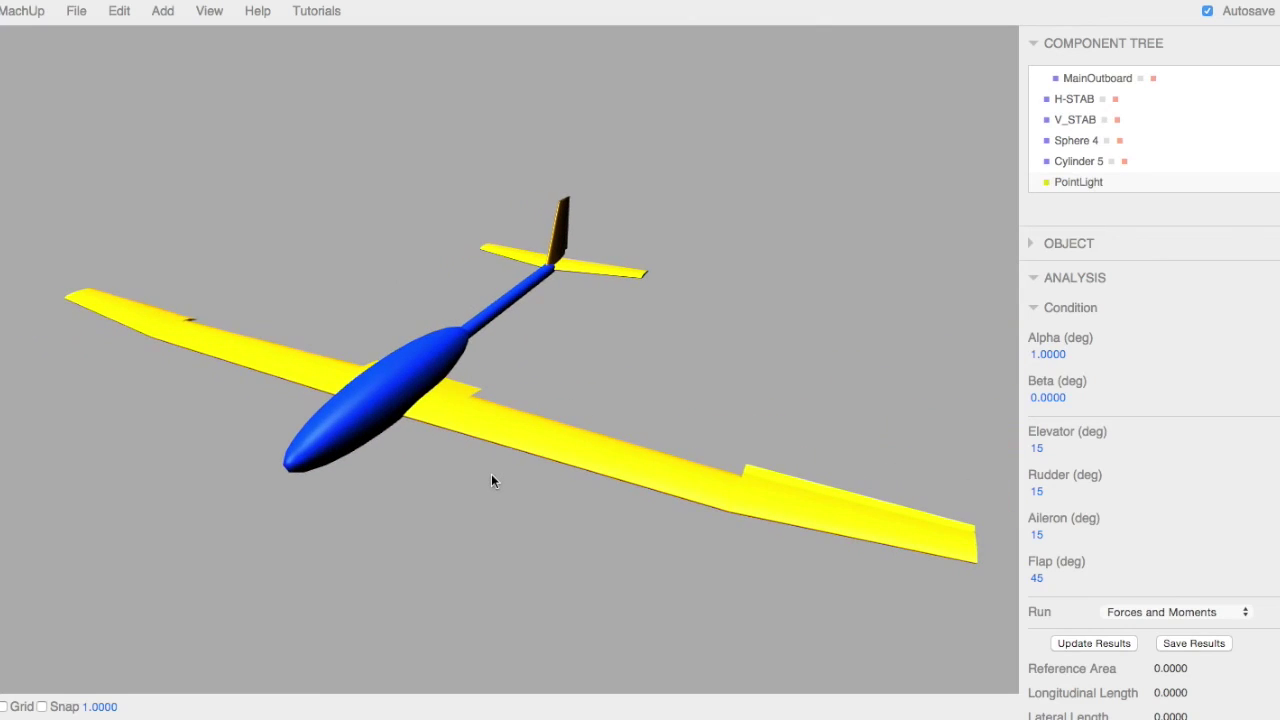
{"action": "left_click", "coordinate": [492, 481]}
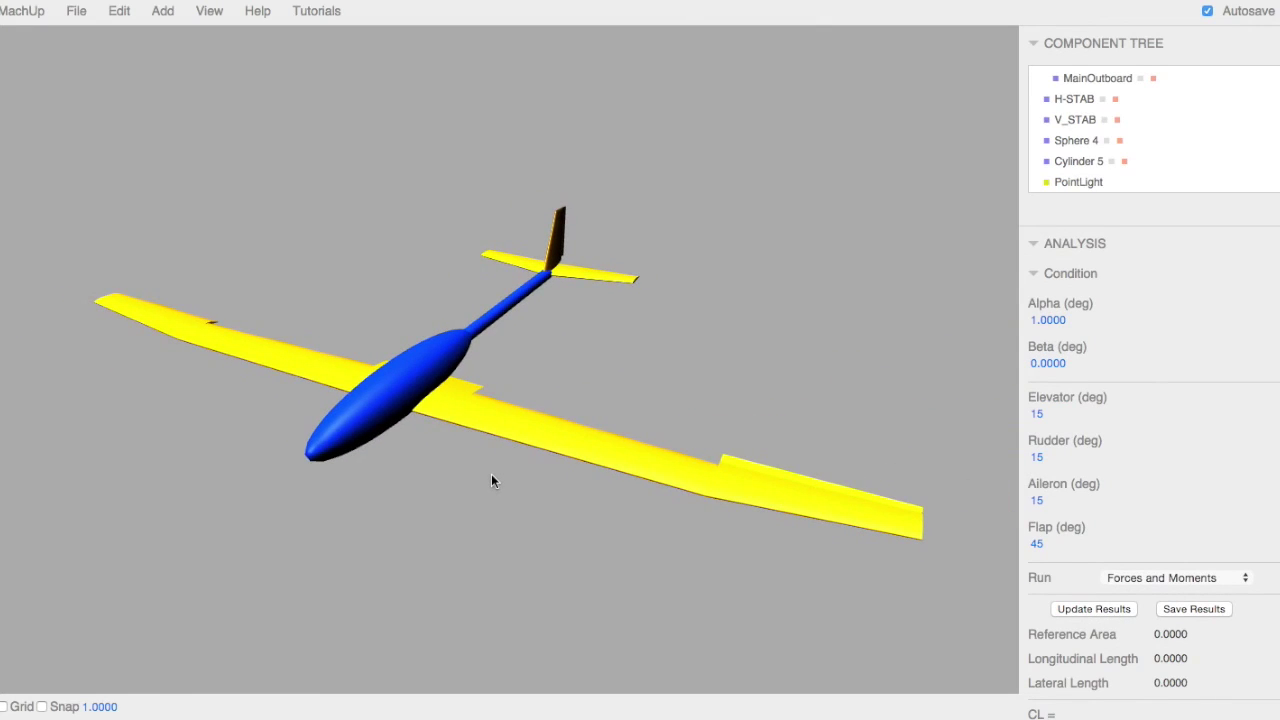
{"action": "left_click_drag", "start_coordinate": [491, 480], "coordinate": [712, 487]}
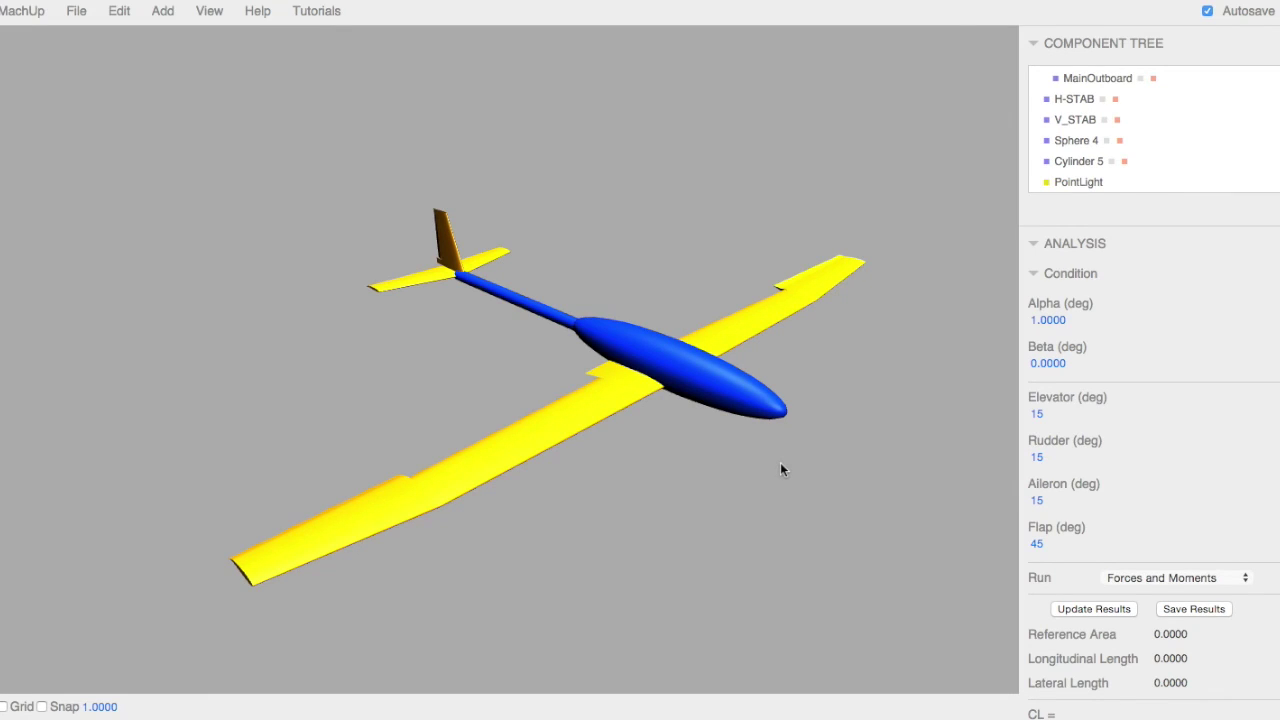
{"action": "mouse_move", "coordinate": [781, 463]}
{"action": "left_mouse_down"}
{"action": "mouse_move", "coordinate": [846, 469]}
{"action": "mouse_move", "coordinate": [629, 490]}
{"action": "mouse_move", "coordinate": [766, 397]}
{"action": "mouse_move", "coordinate": [776, 475]}
{"action": "mouse_move", "coordinate": [796, 443]}
{"action": "left_mouse_up"}
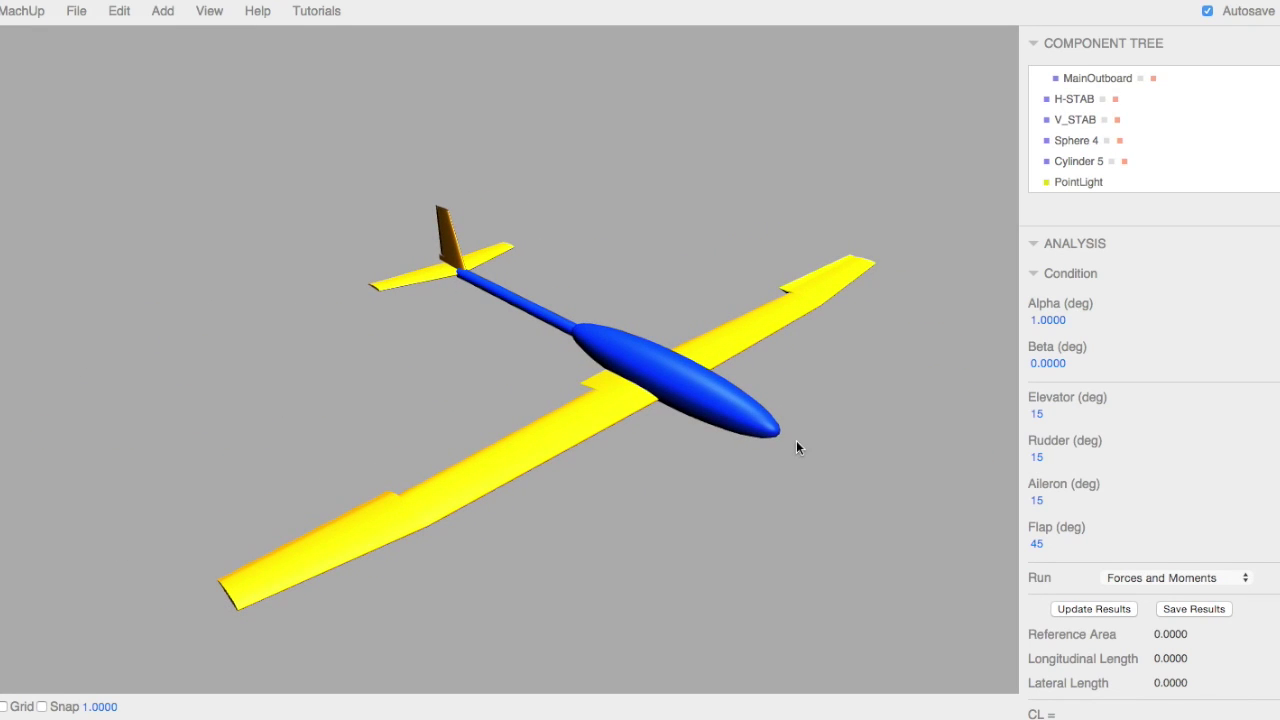